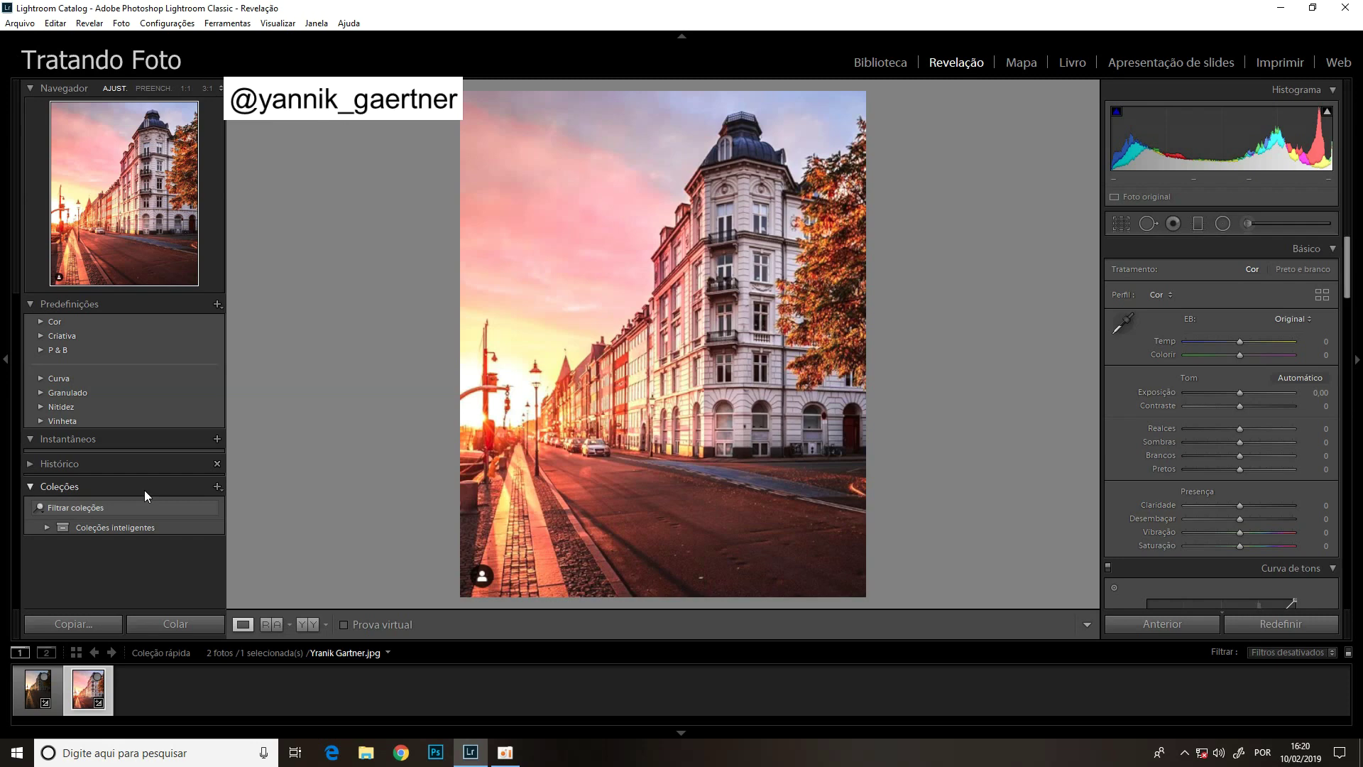
Select the raw CR2 street photo and preview its Final 2 snapshot.
key(Left)
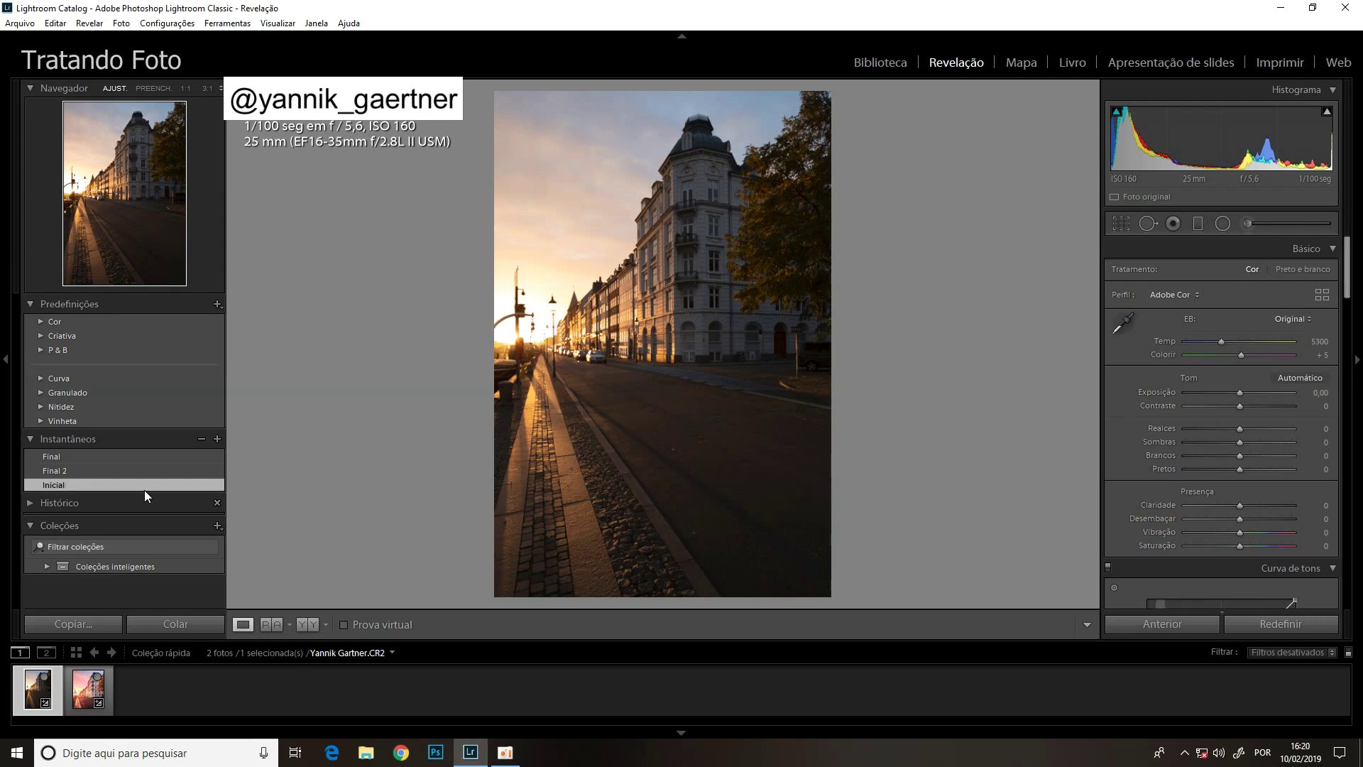
click(164, 472)
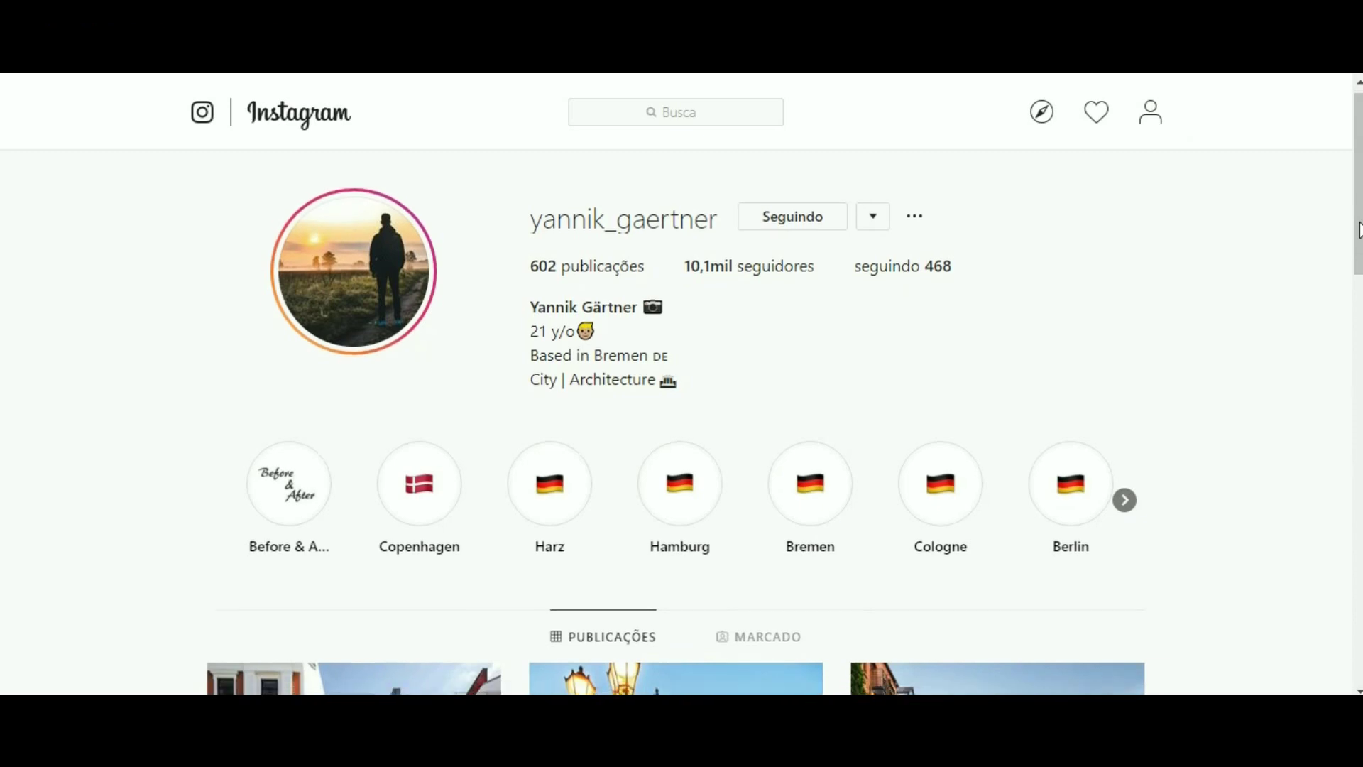
Scroll down the photographer's Instagram grid of city and architecture photos.
scroll(1359, 229, down, 6)
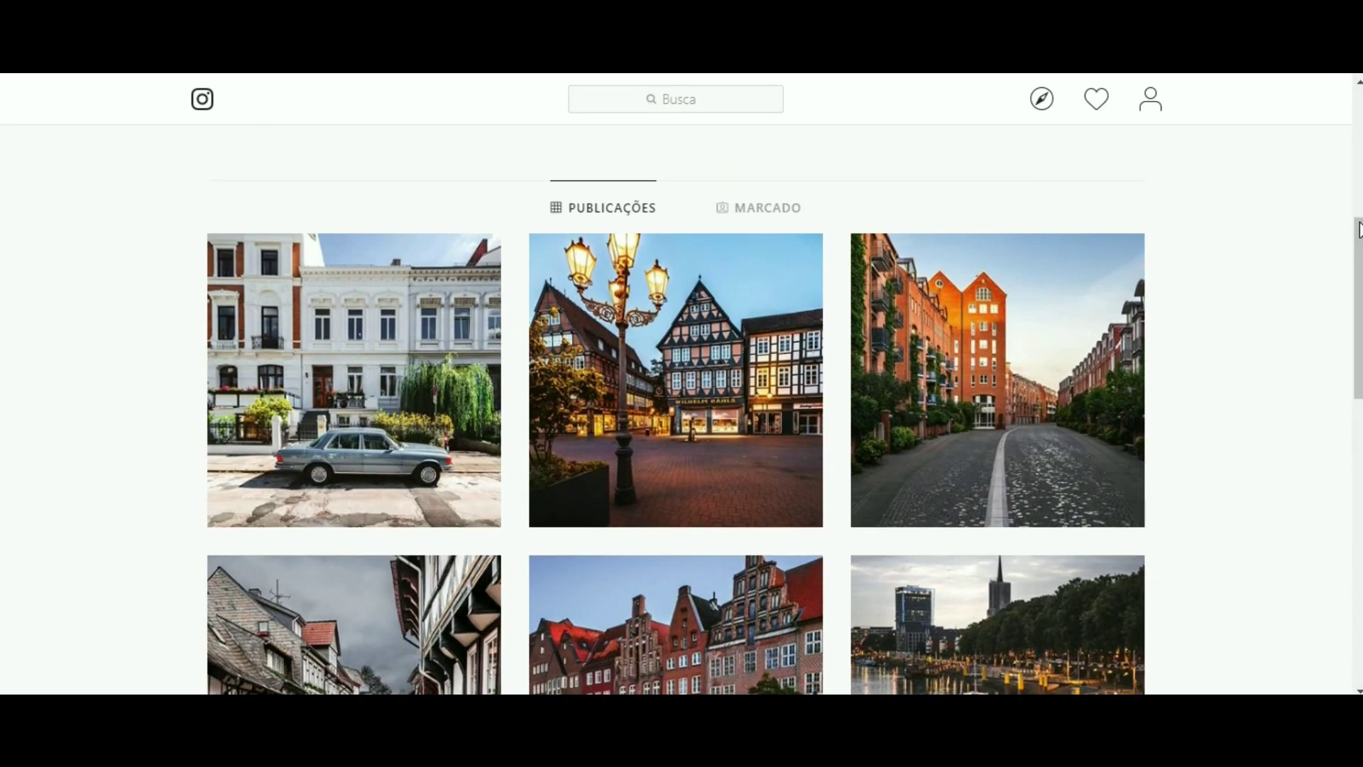
scroll(1359, 229, down, 1)
scroll(1359, 229, down, 5)
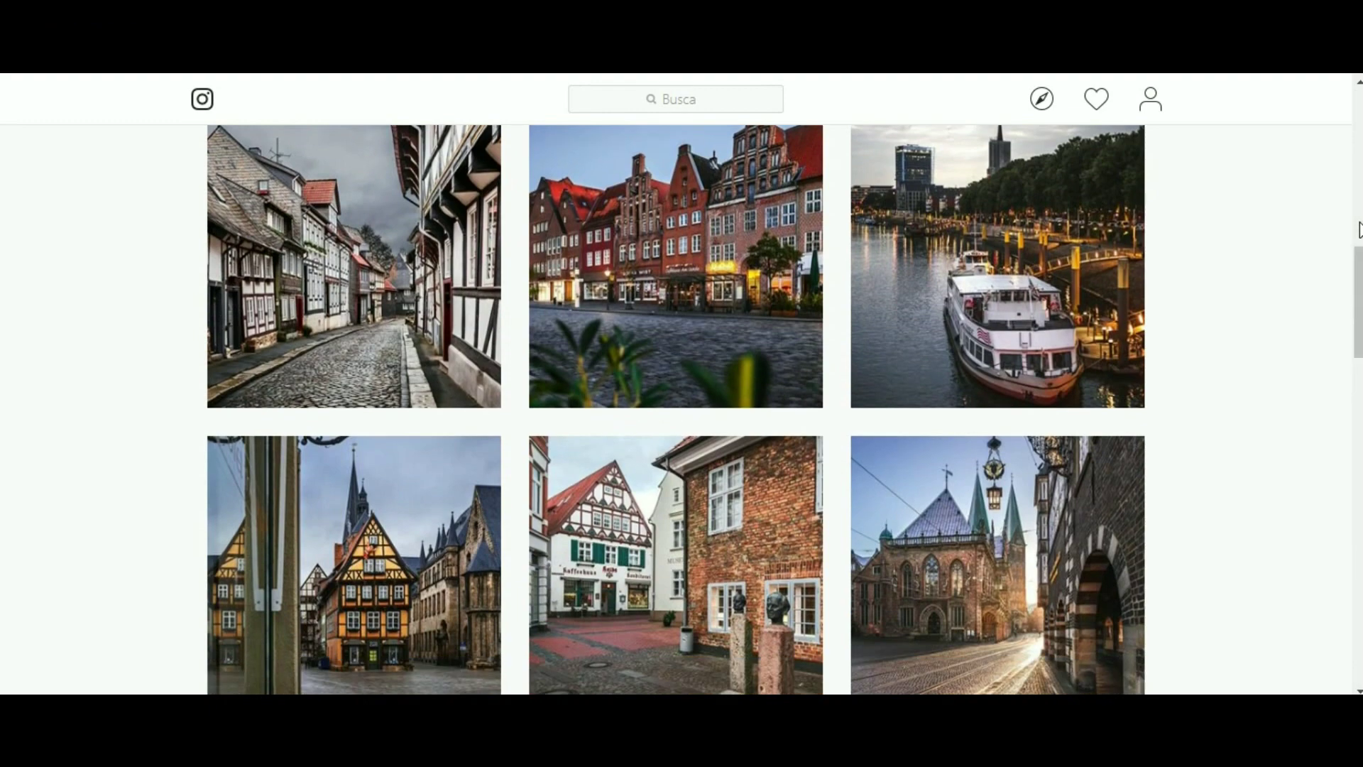
scroll(1359, 230, down, 7)
scroll(1359, 229, down, 2)
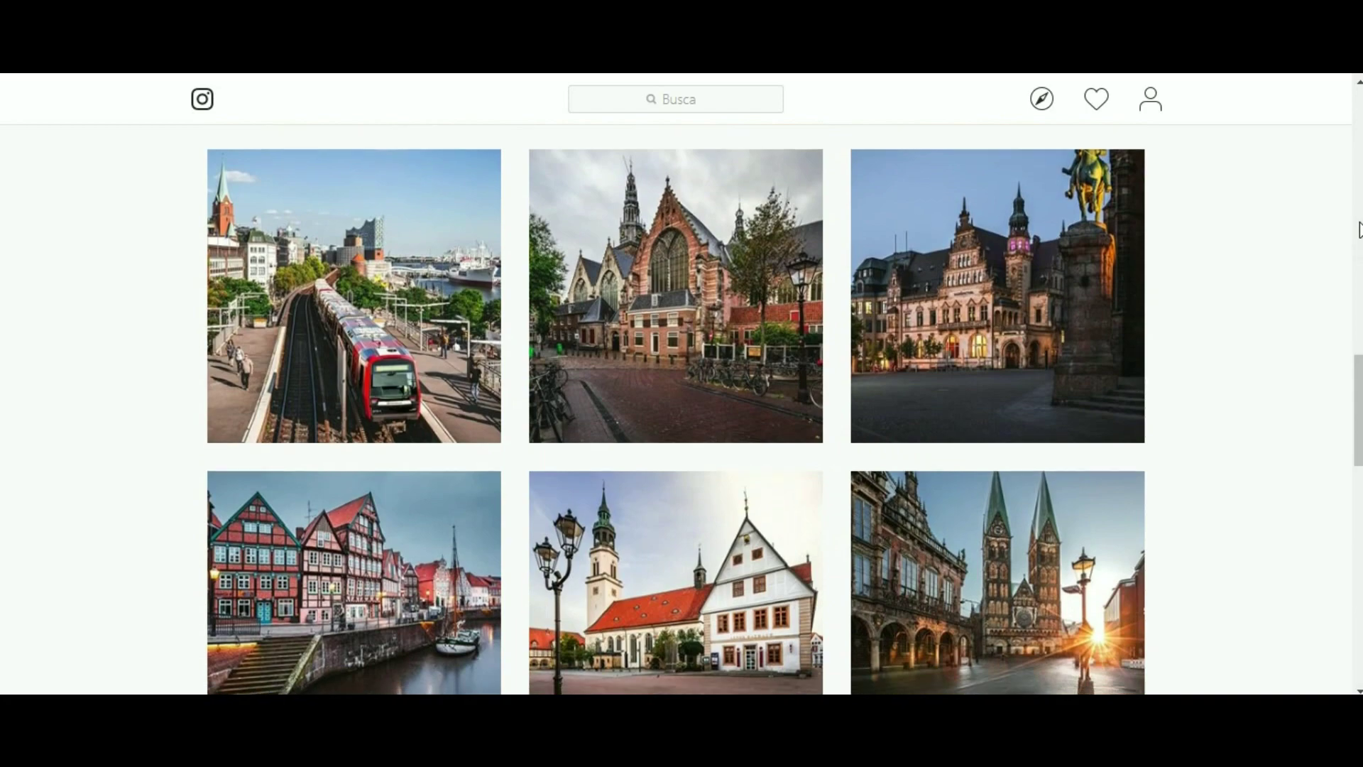
scroll(1359, 229, down, 1)
scroll(1359, 229, down, 8)
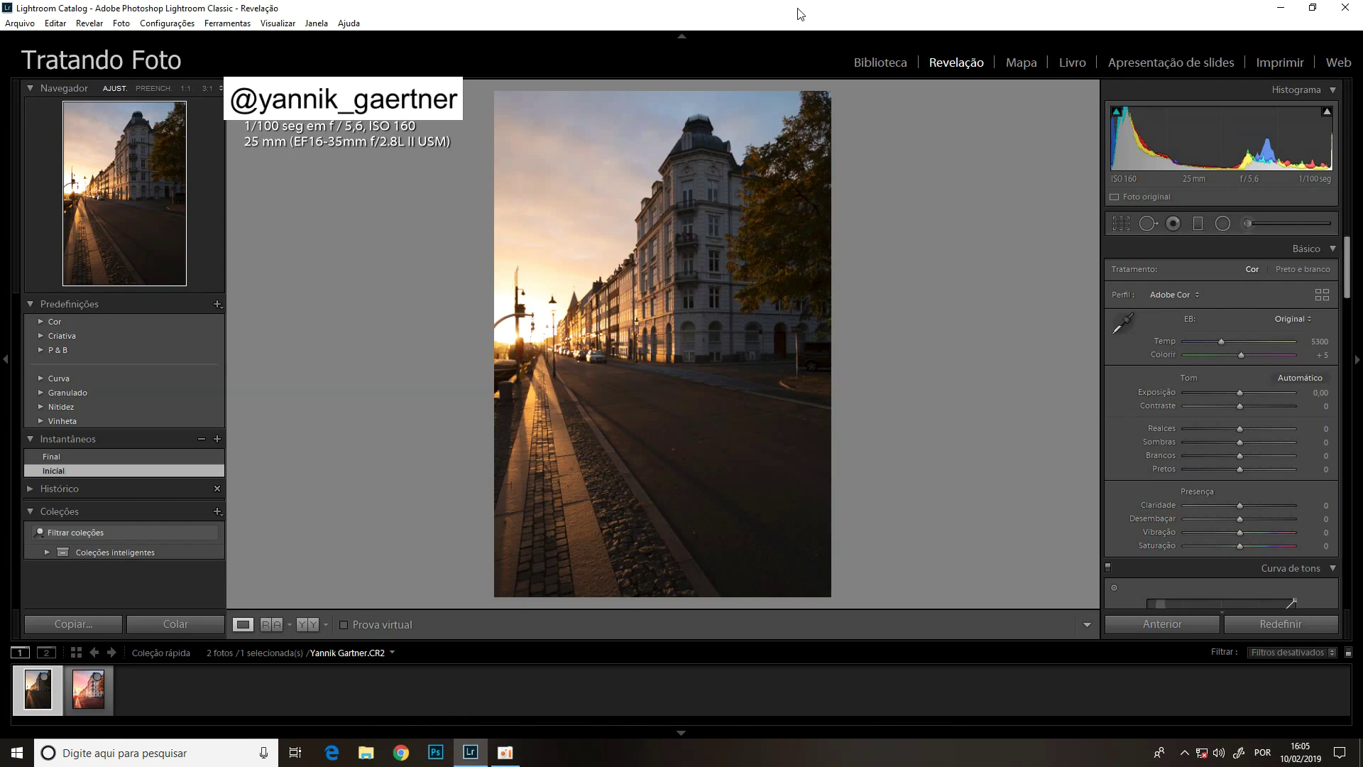
Crop the raw photo shorter from the bottom and narrower from the right.
key(Right)
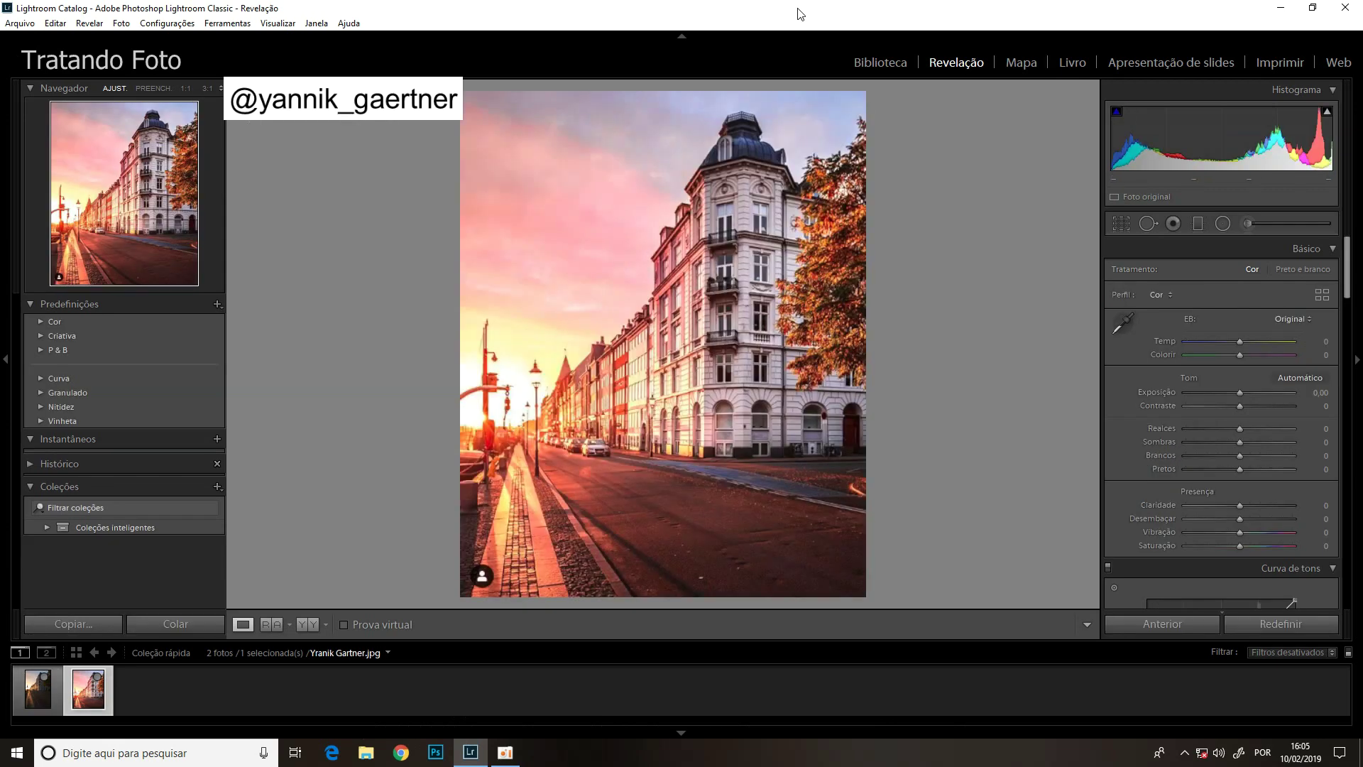
key(Left)
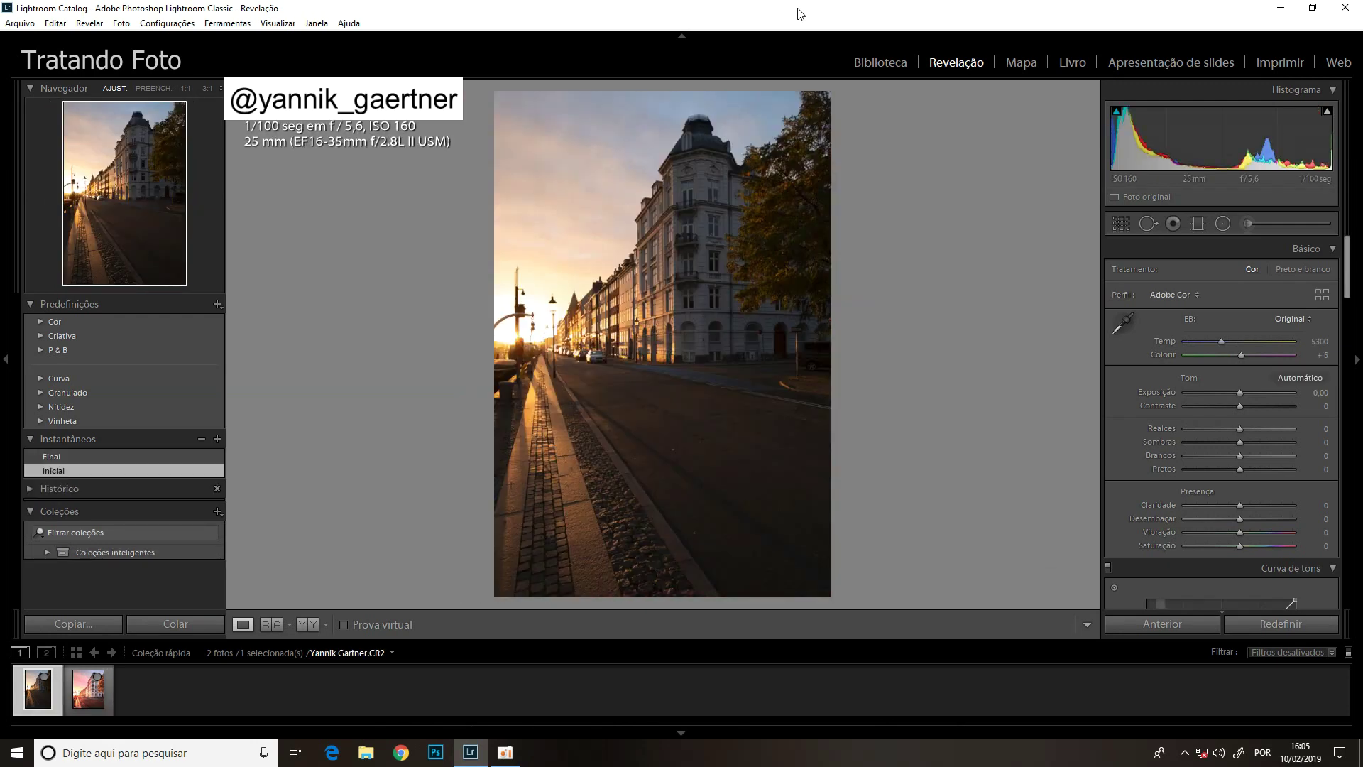
click(1122, 224)
drag(663, 597, 663, 454)
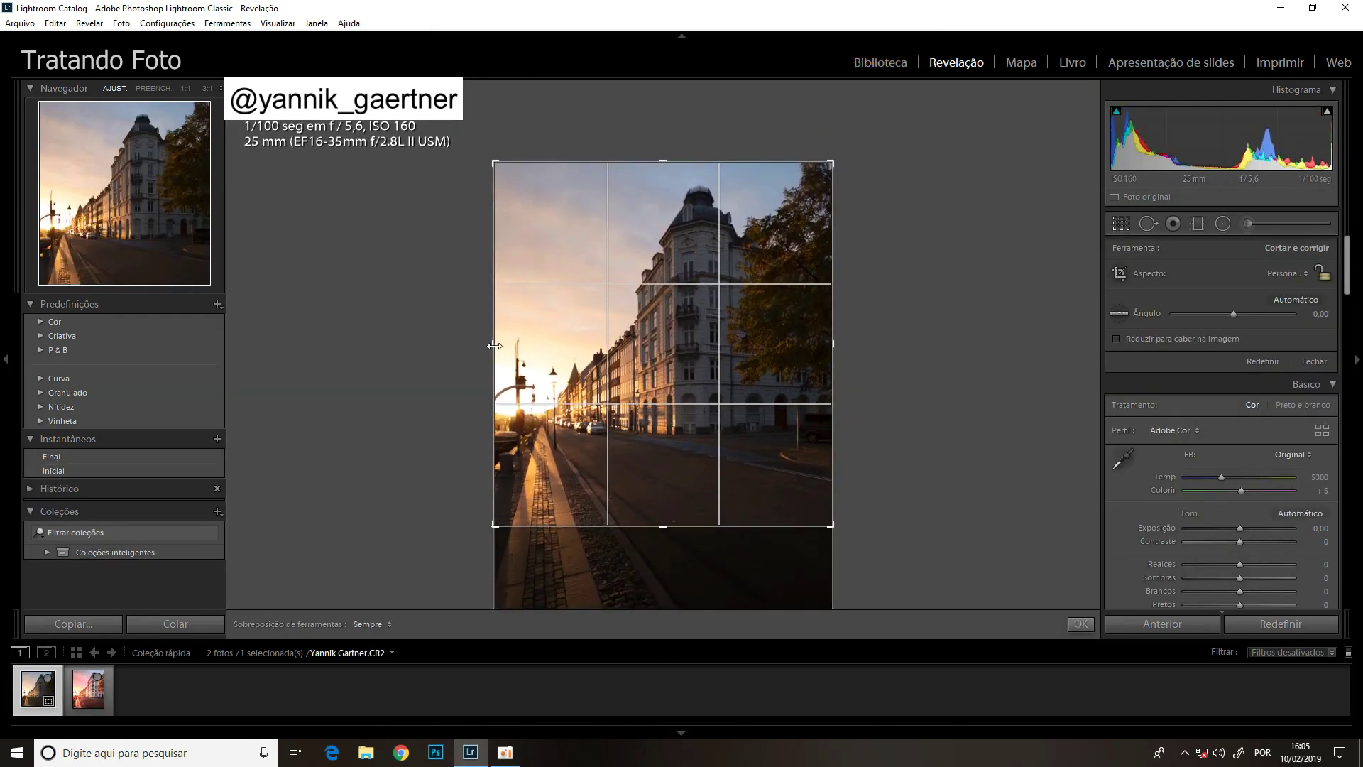
drag(832, 344, 791, 305)
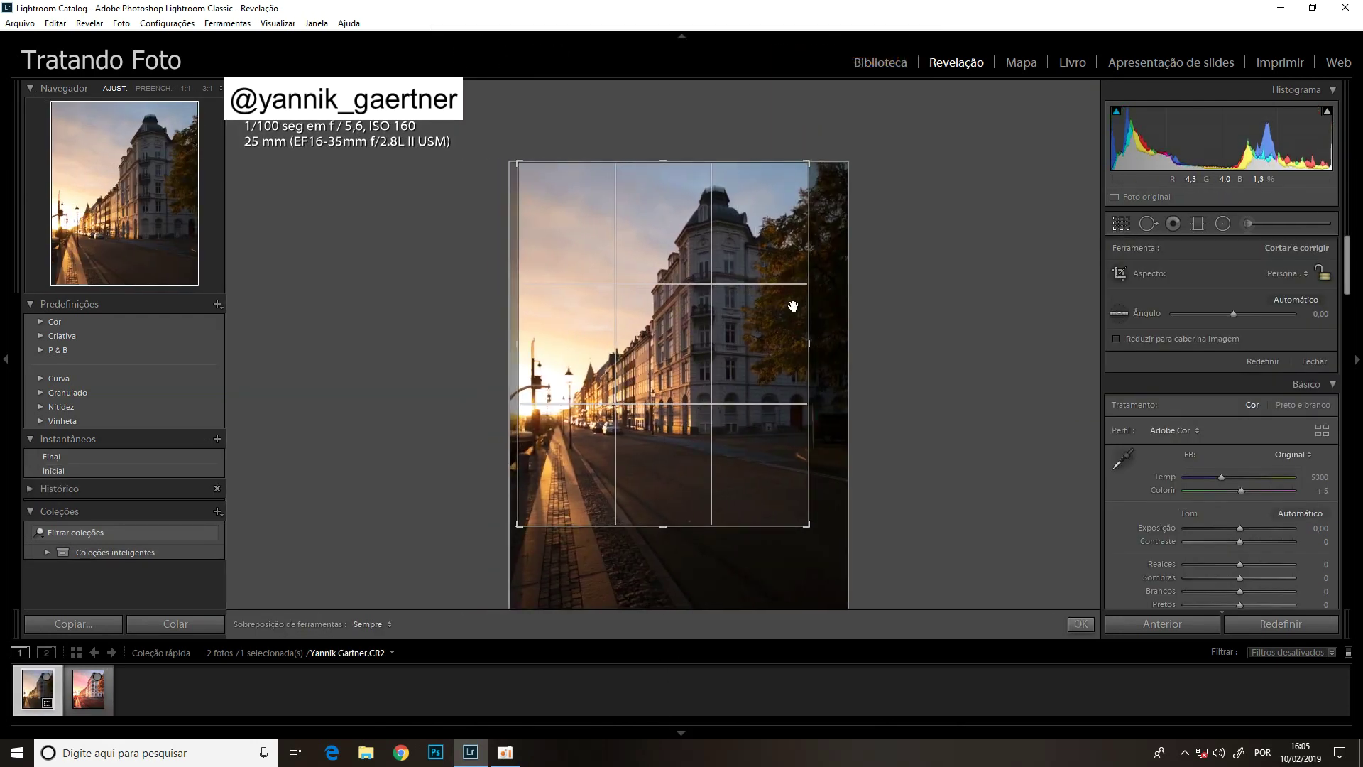
key(Return)
Straighten the cropped photo with a 0,70 crop angle after checking the reference framing.
key(Right)
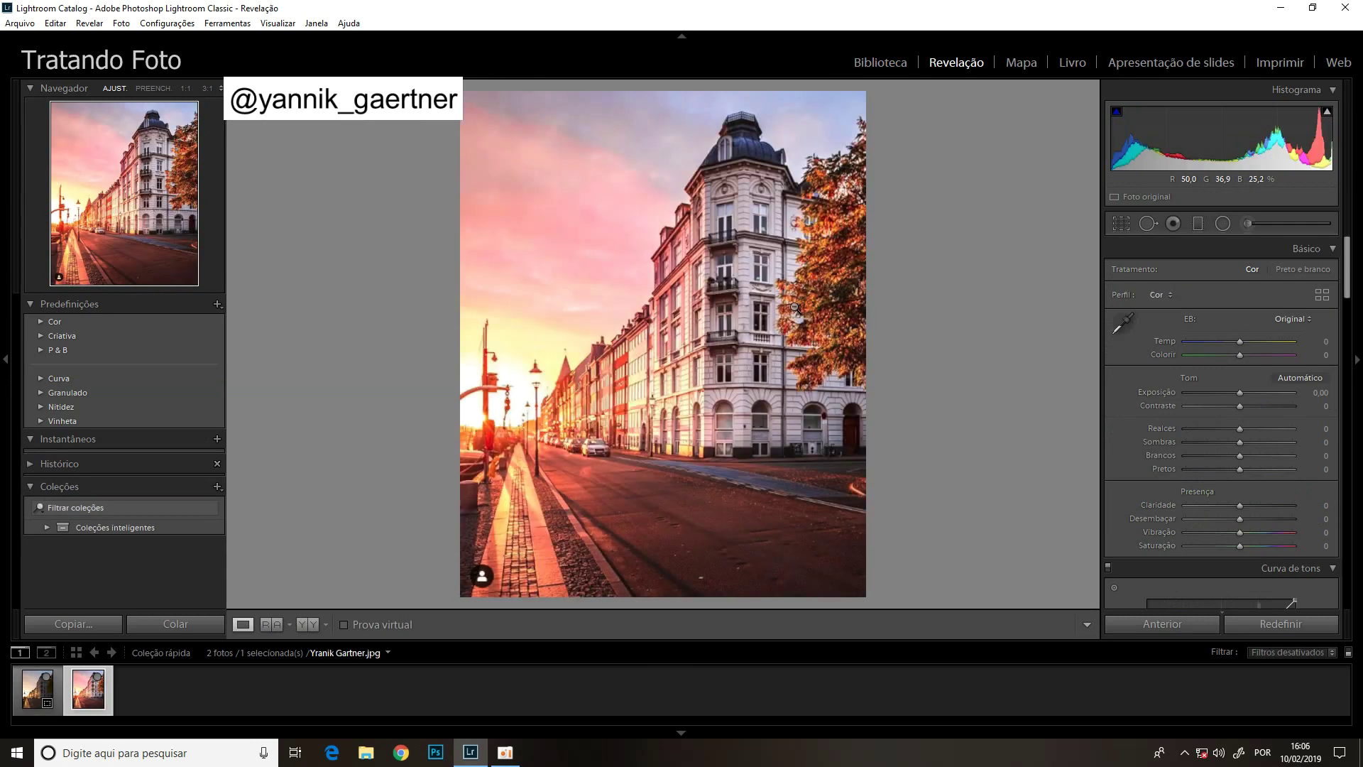
key(Left)
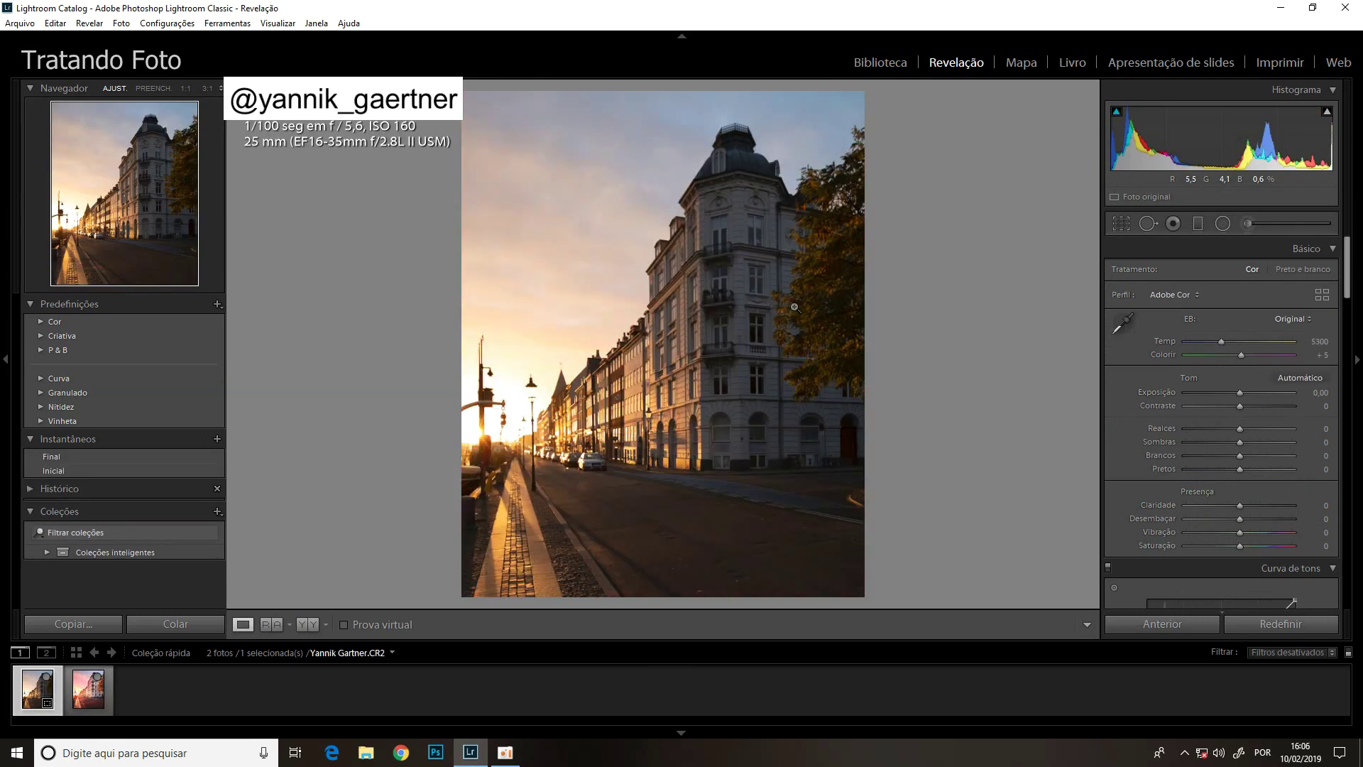
click(1123, 224)
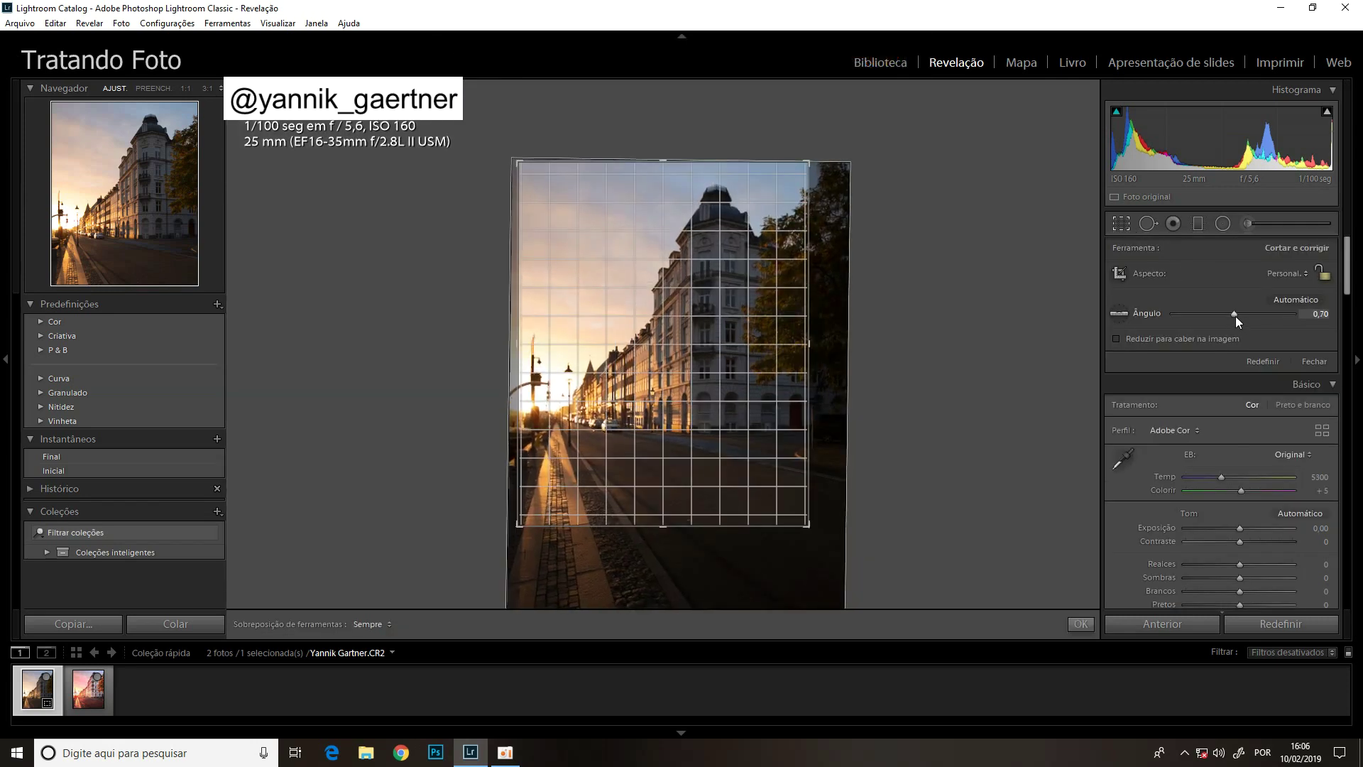
key(Return)
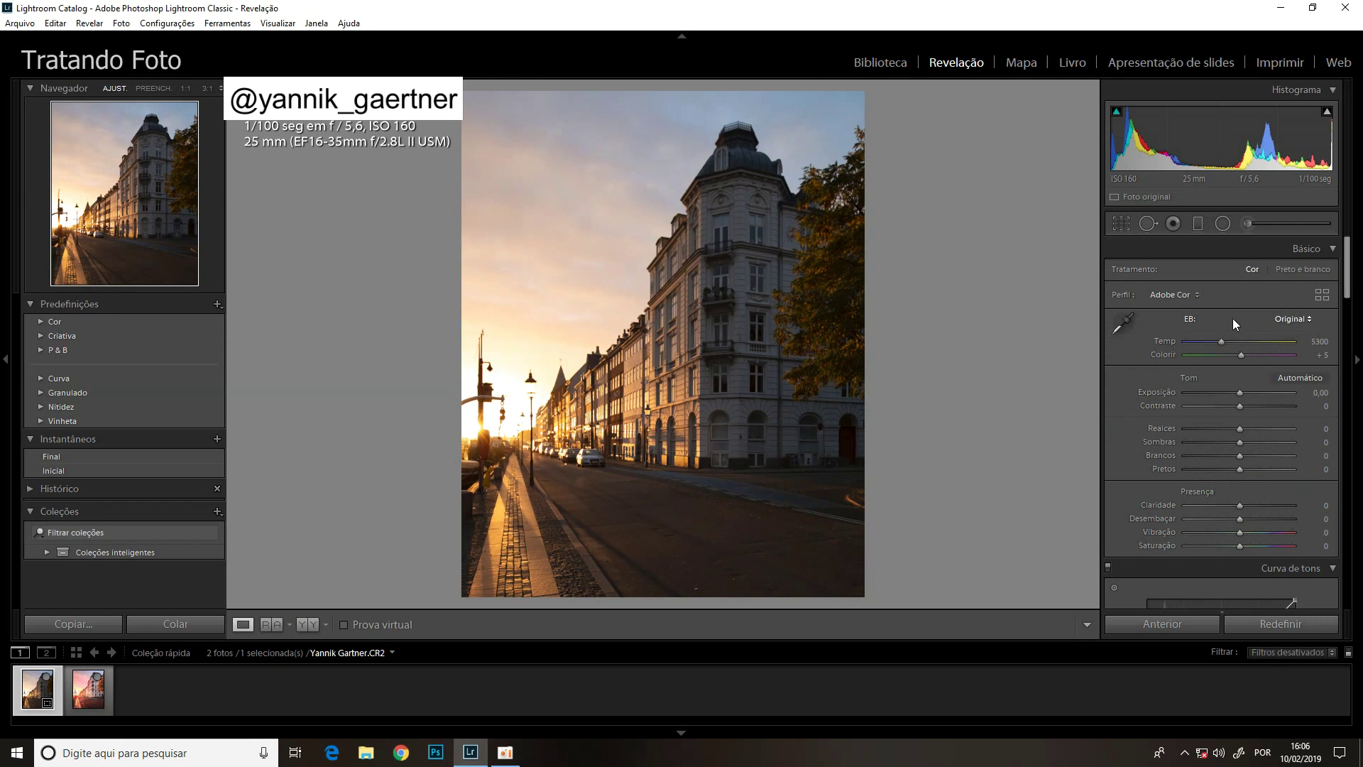
Keep white balance on Original and set Exposure to +1,10 and Contrast to +35.
click(1234, 319)
click(1113, 397)
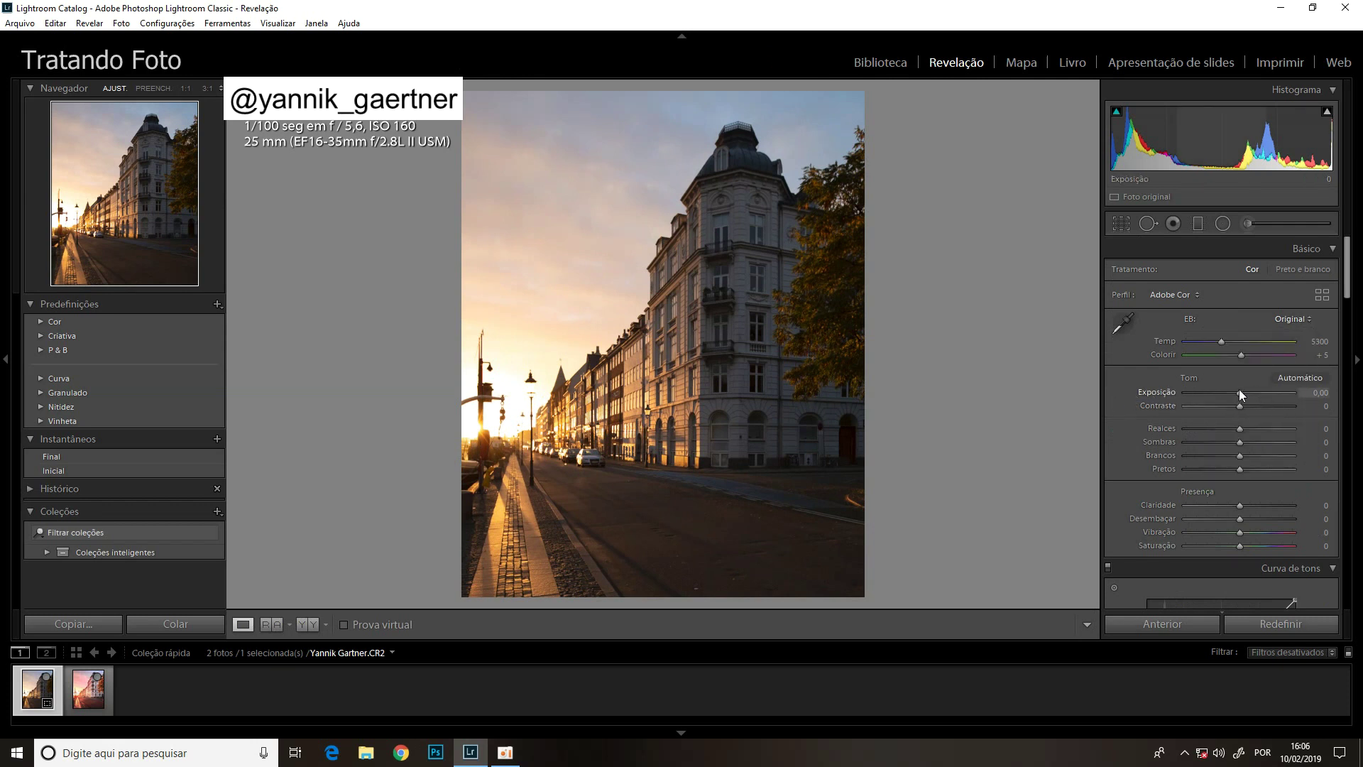
key(shift+Up)
key(shift+Up)
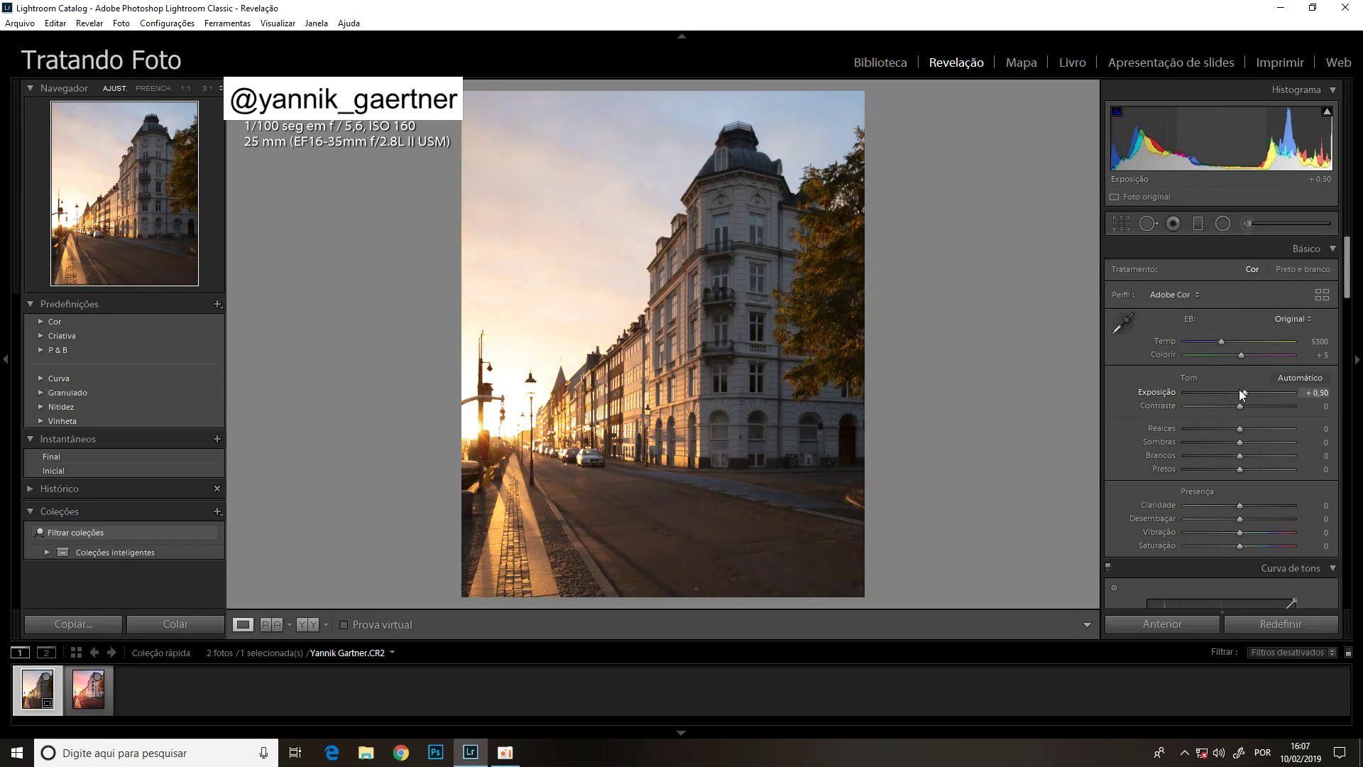
key(shift+Up)
key(shift+Up)
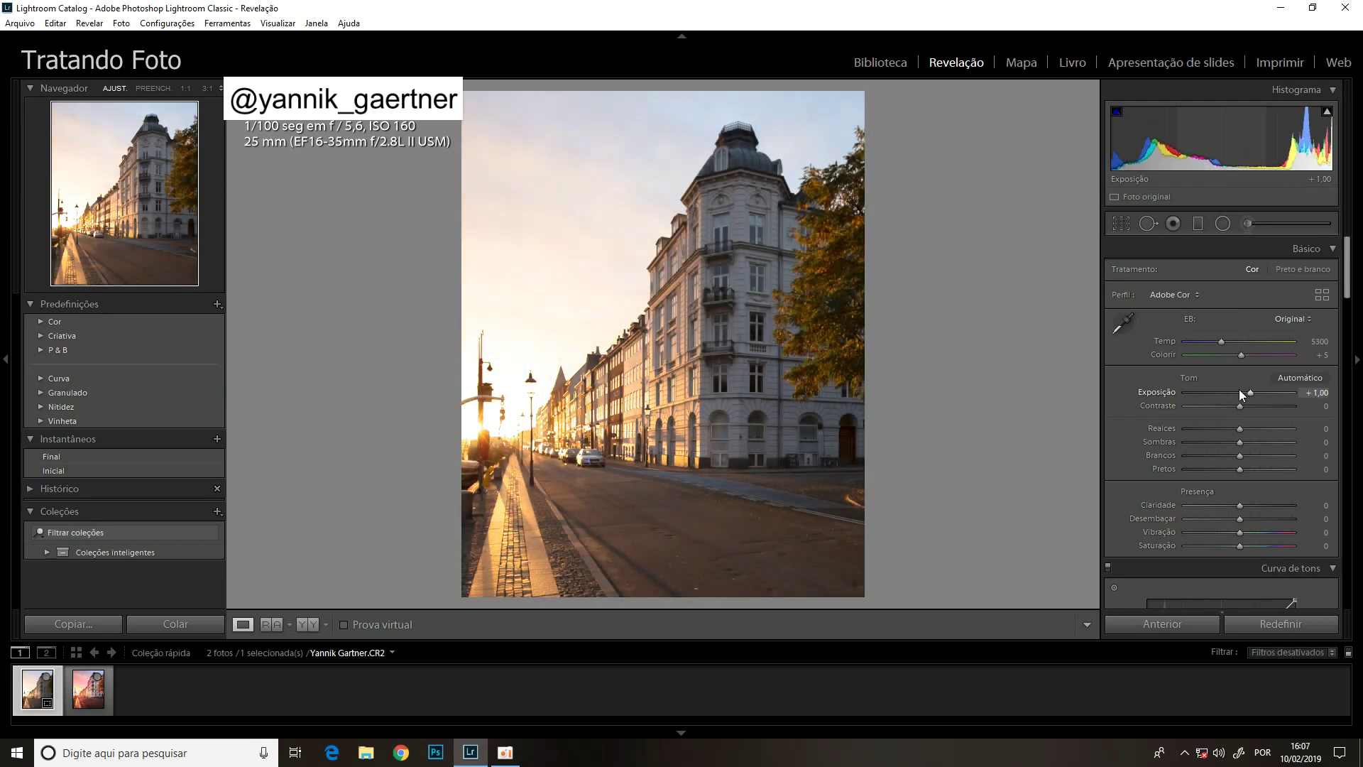
key(Up)
key(Up)
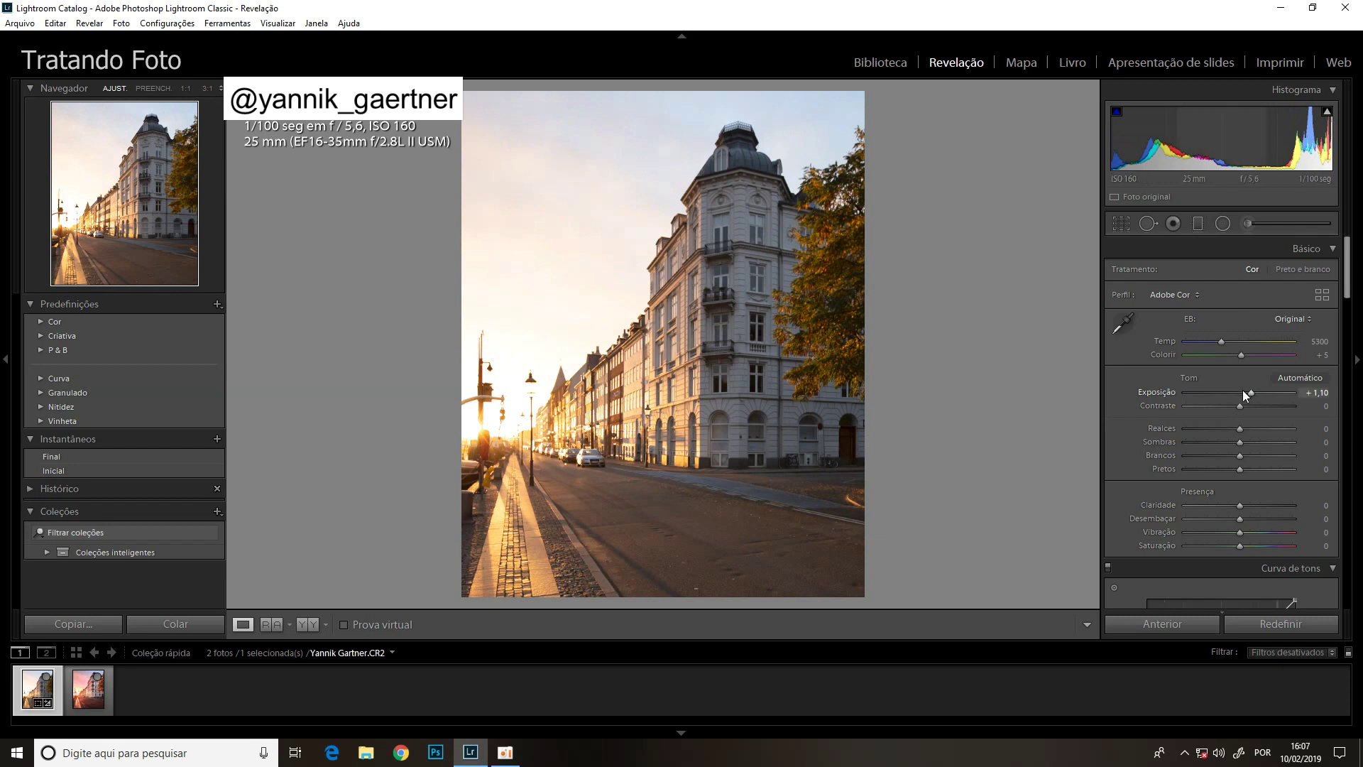
key(Up)
key(Up)
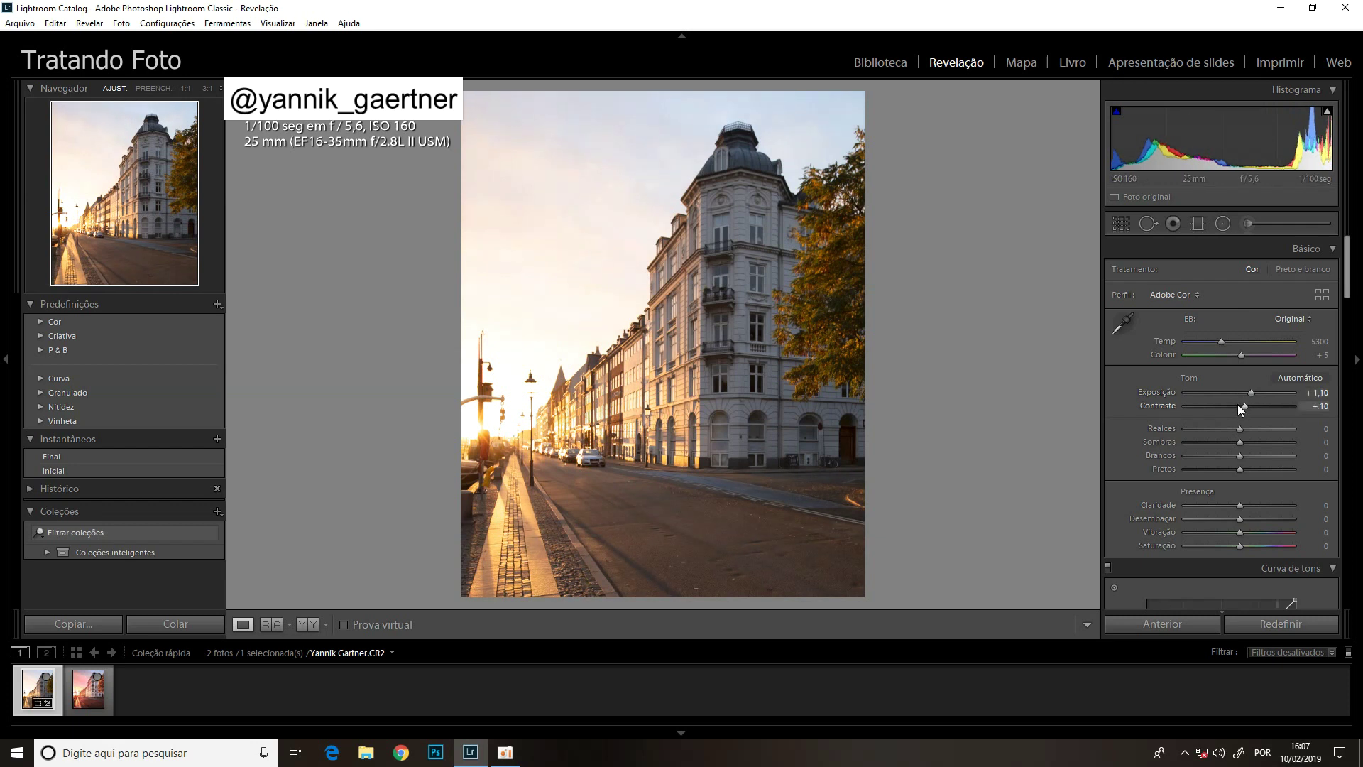
key(Up)
key(Up)
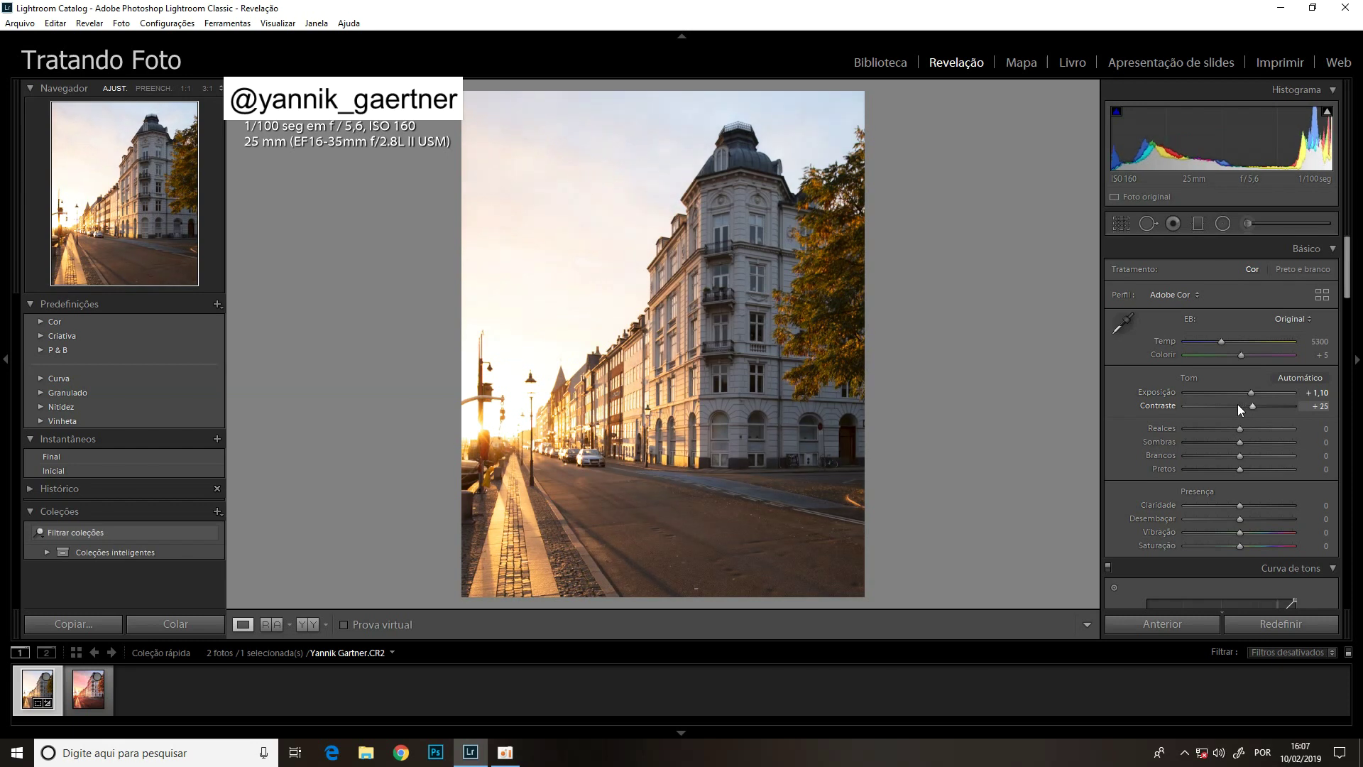
key(Up)
key(Up)
key(Up)
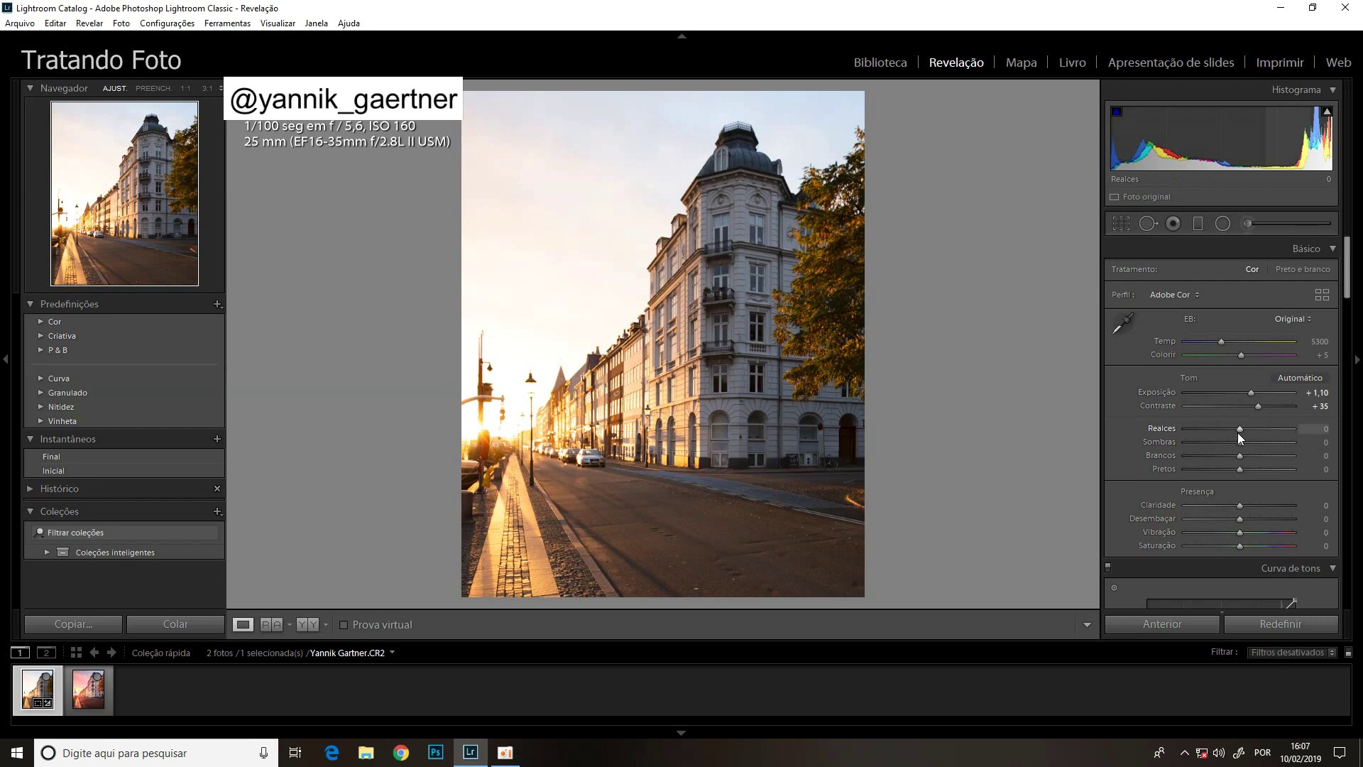
Set Highlights to -60 and Shadows to +75 in the Basic panel.
key(Down)
key(Down)
key(Down)
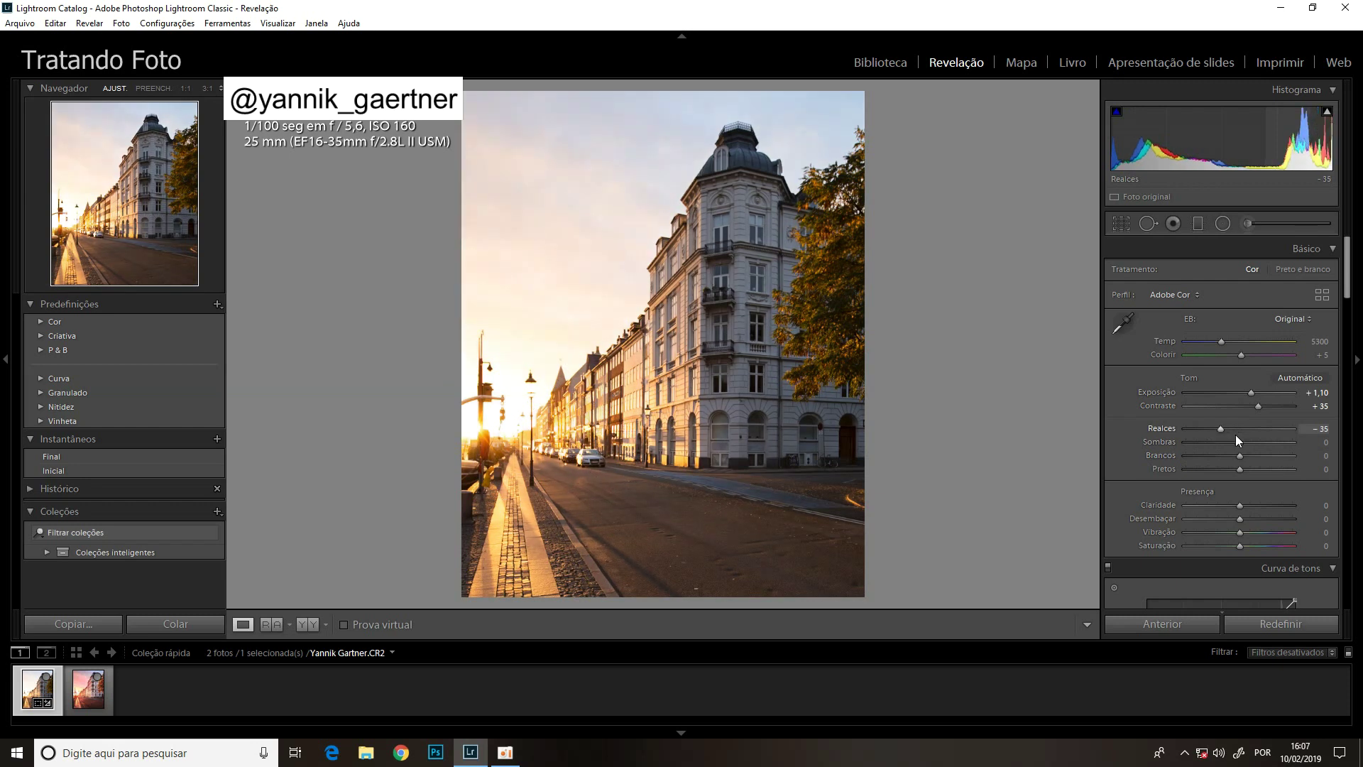
key(Down)
key(Down)
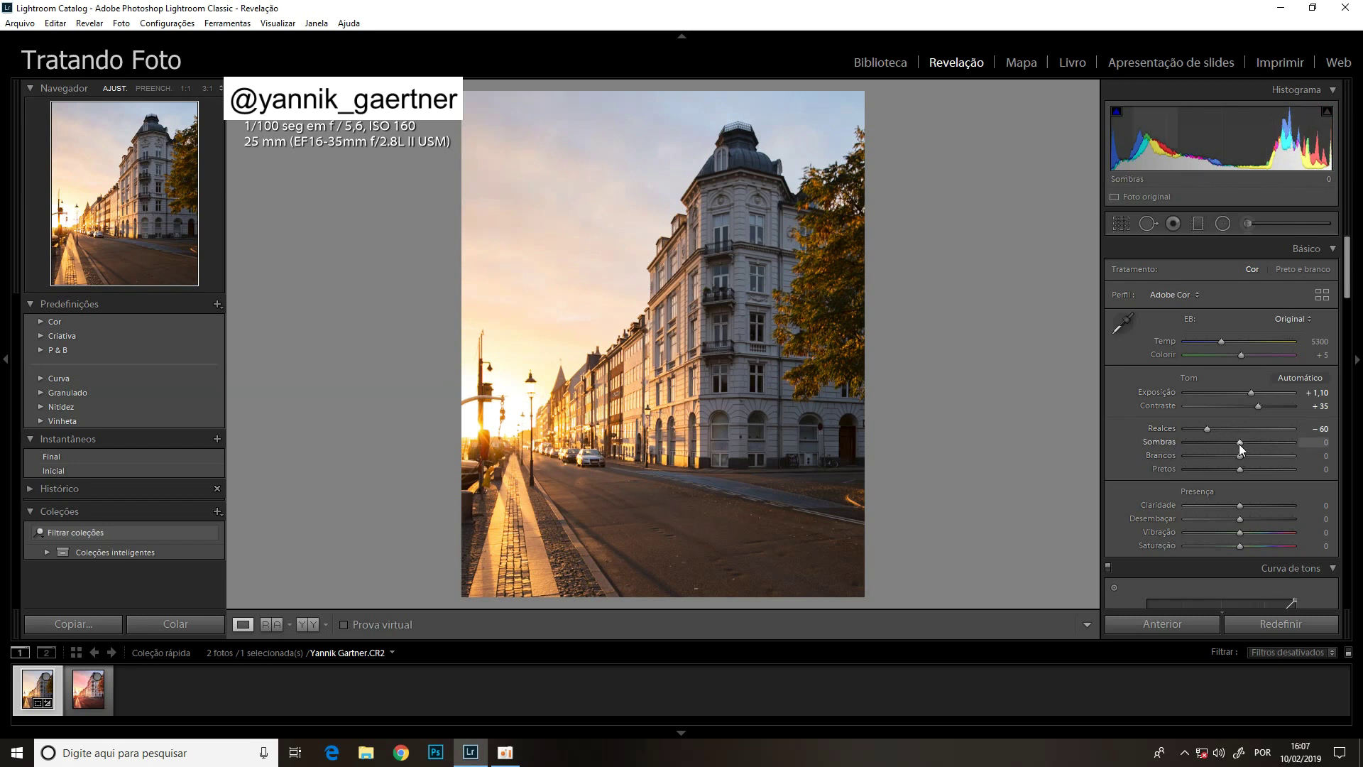
key(Up)
key(Up)
key(Up)
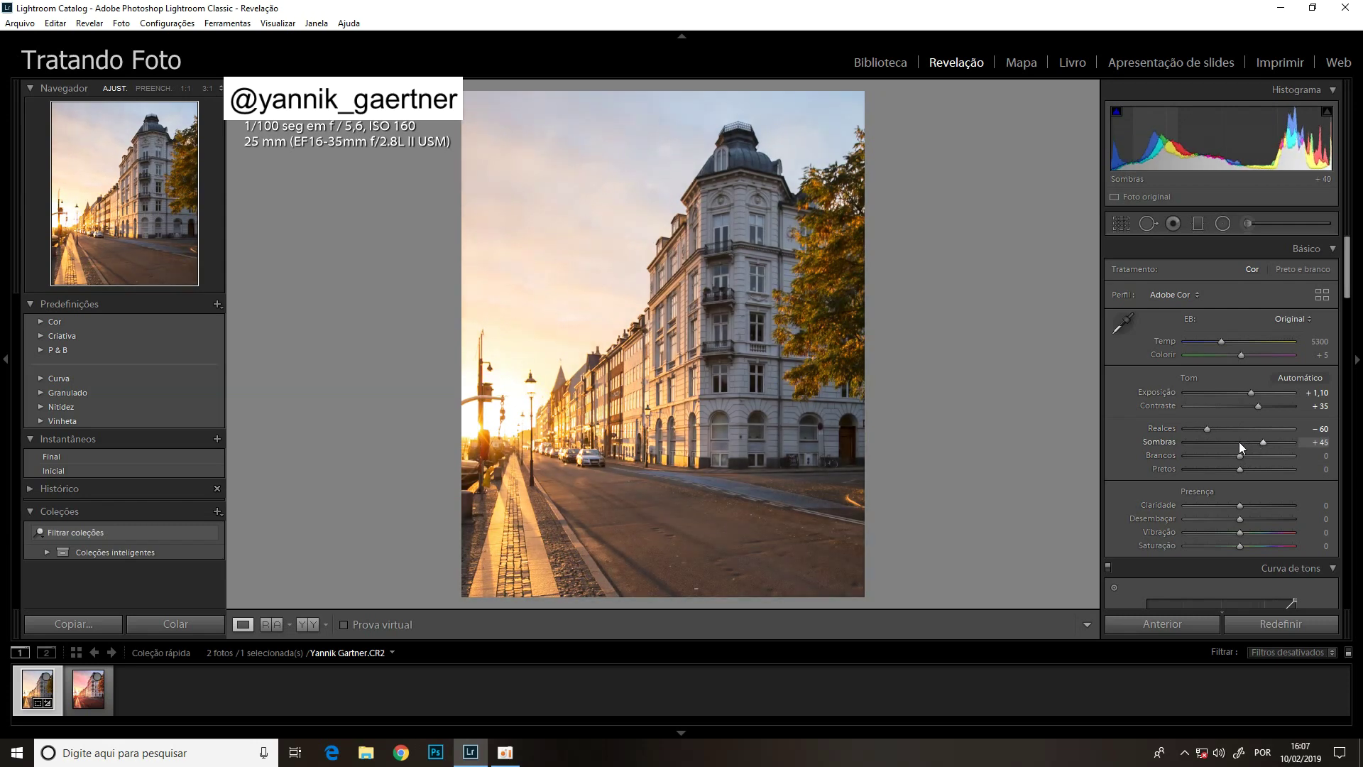
key(Up)
key(Up)
key(Up)
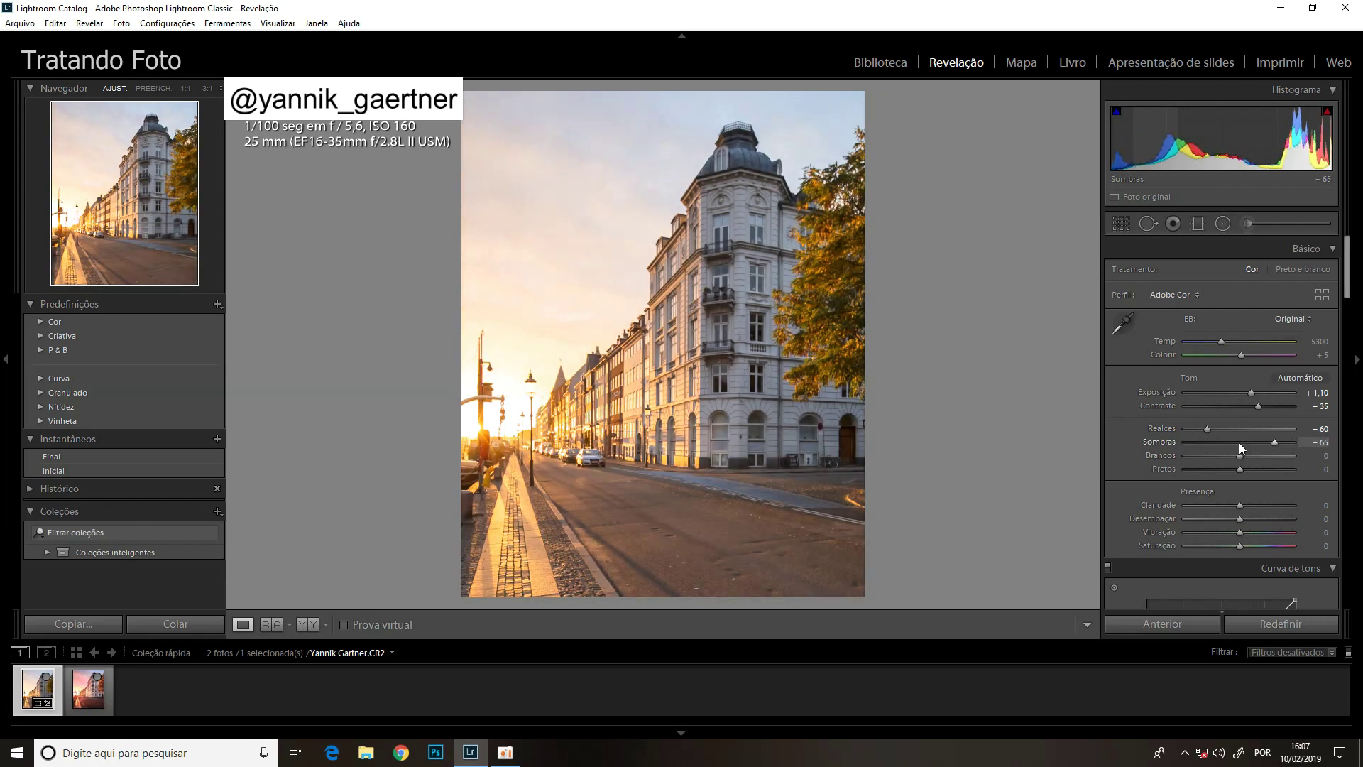
key(Up)
key(Up)
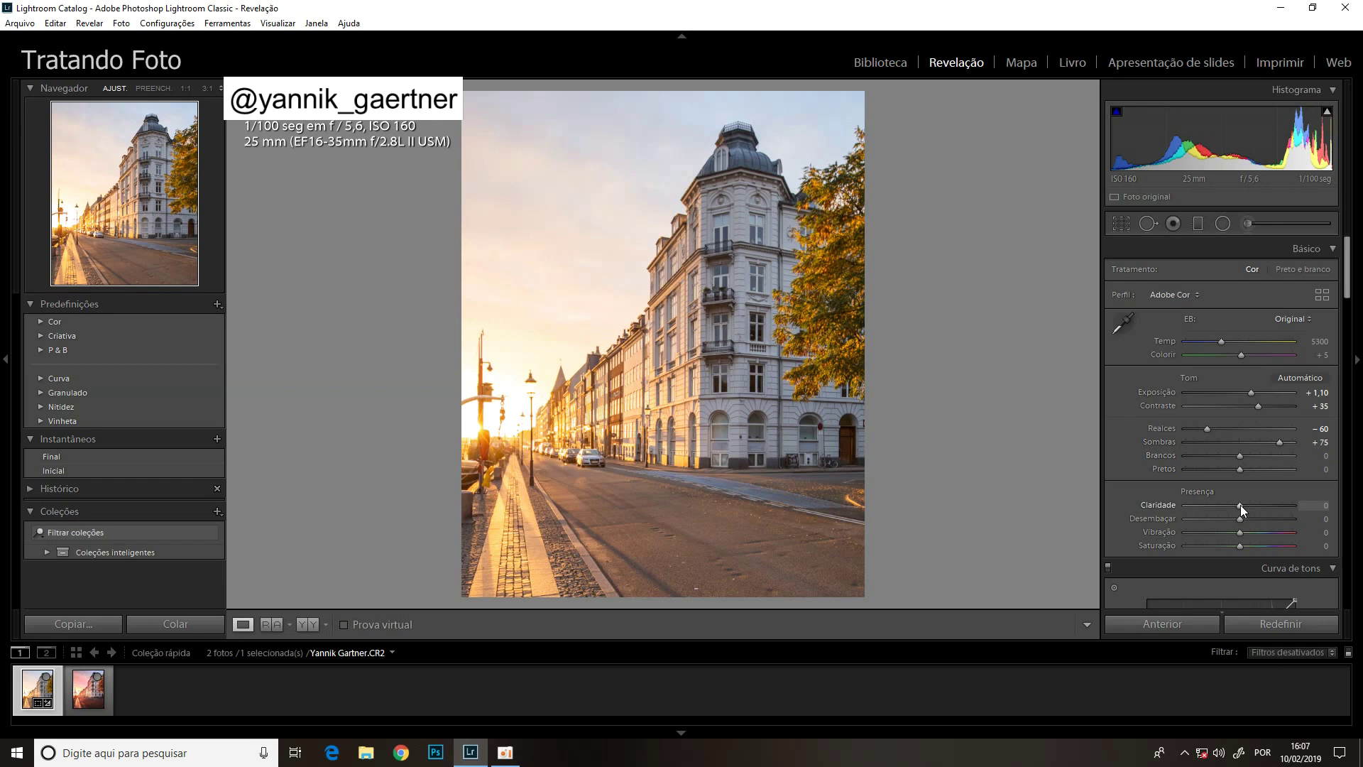
Raise Clarity to +75 and compare the edit with the unedited original.
scroll(1241, 505, up, 11)
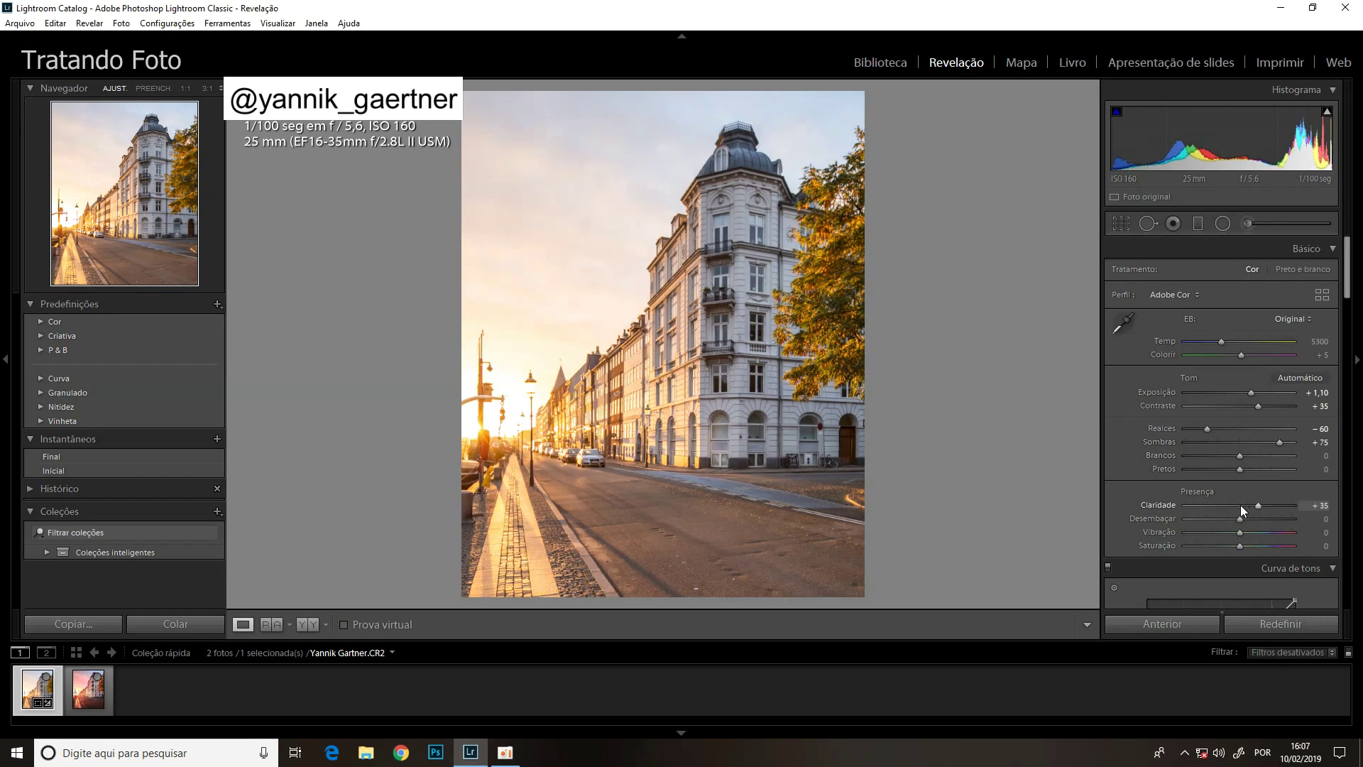
scroll(1241, 505, up, 2)
scroll(1241, 505, up, 2)
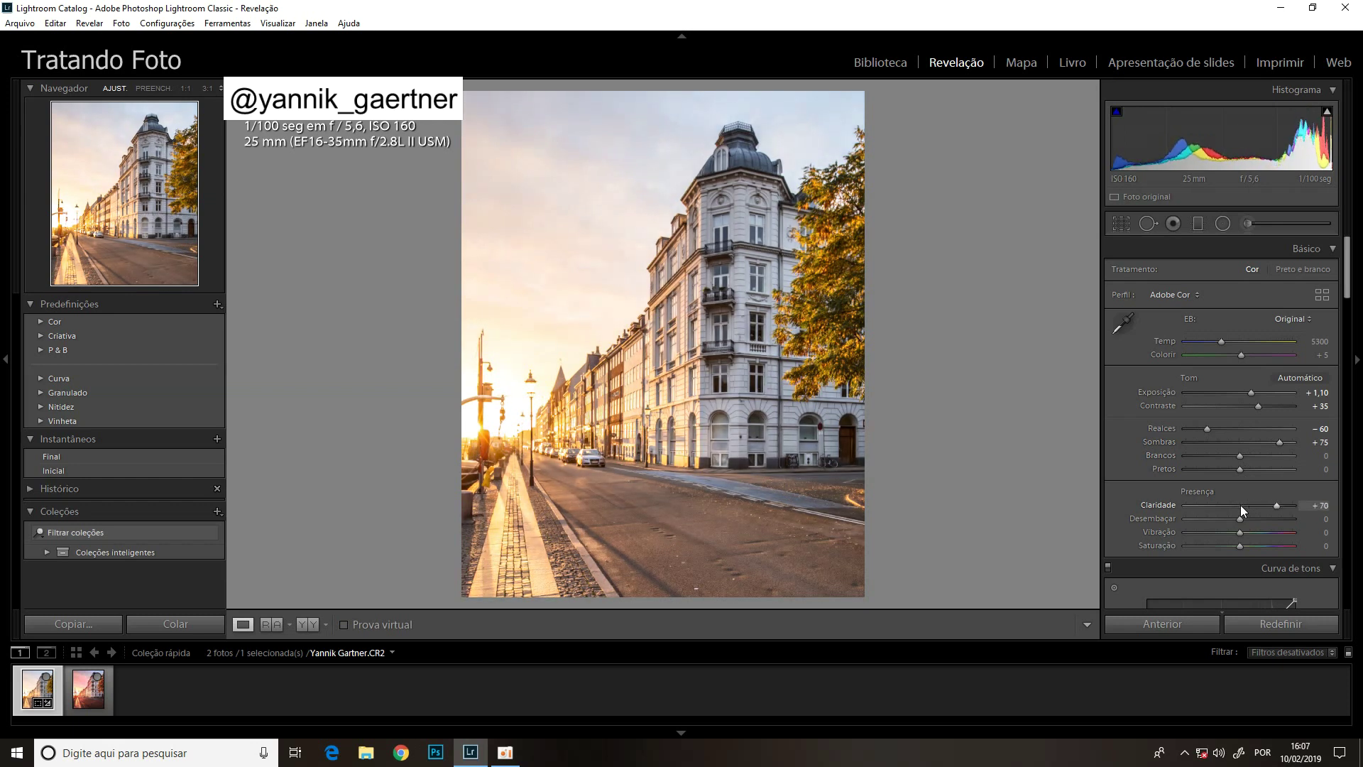
key(backslash)
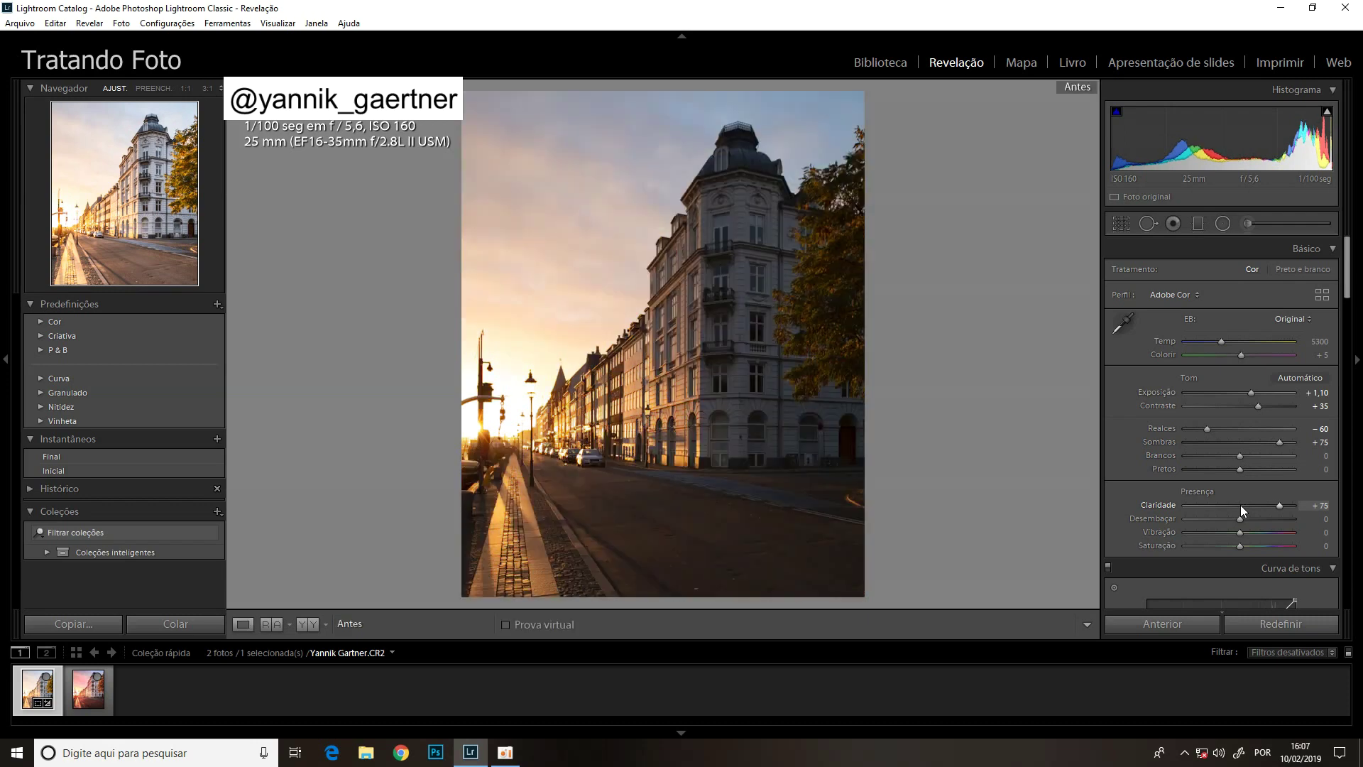
key(backslash)
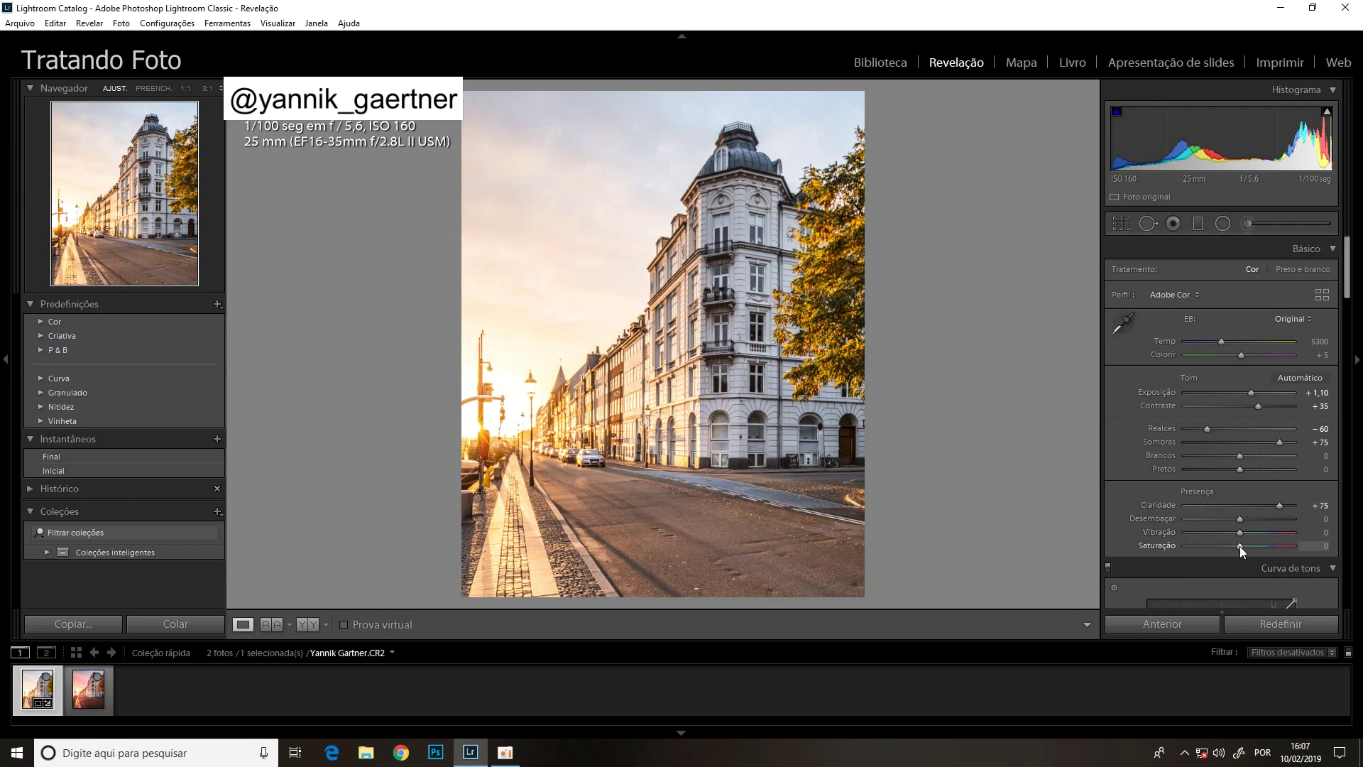
Raise Saturation to +15 and compare the result against the pink reference JPG.
scroll(1240, 547, up, 3)
key(Right)
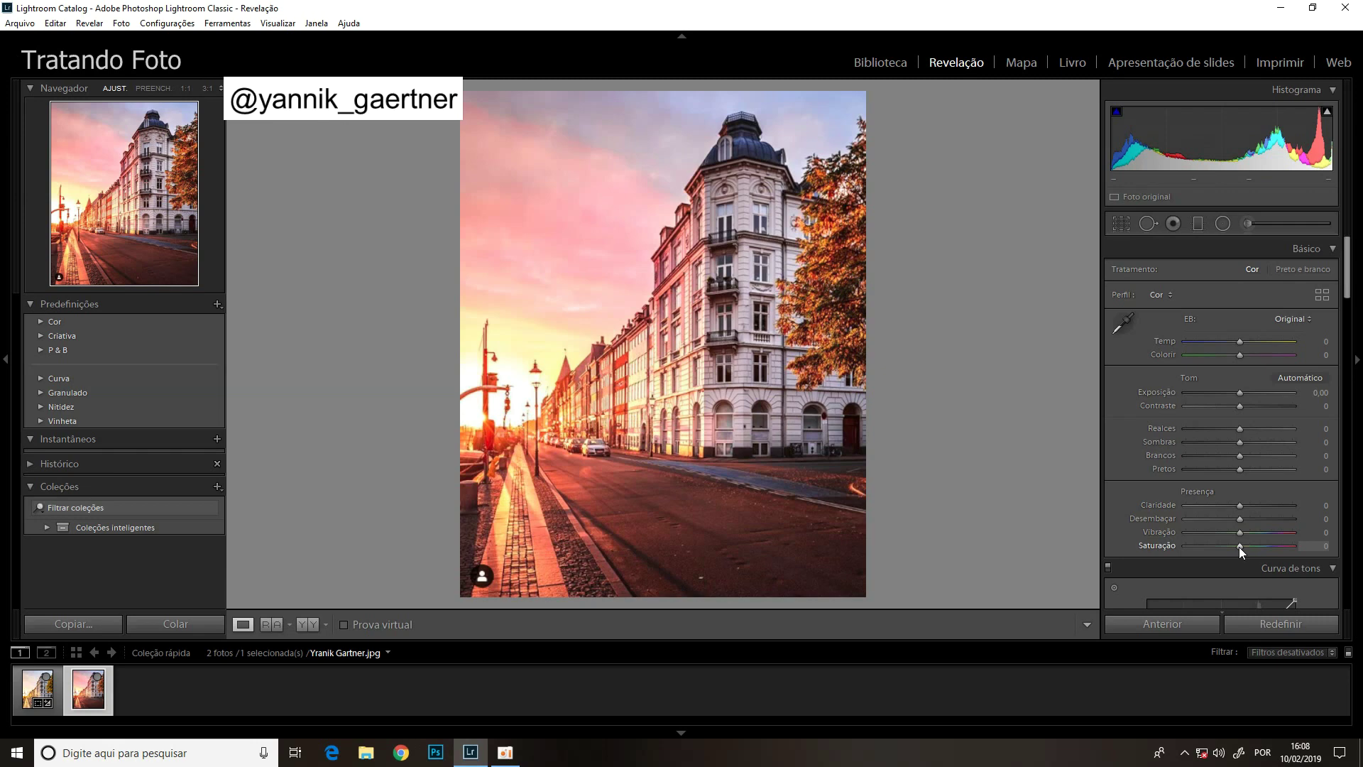
key(Left)
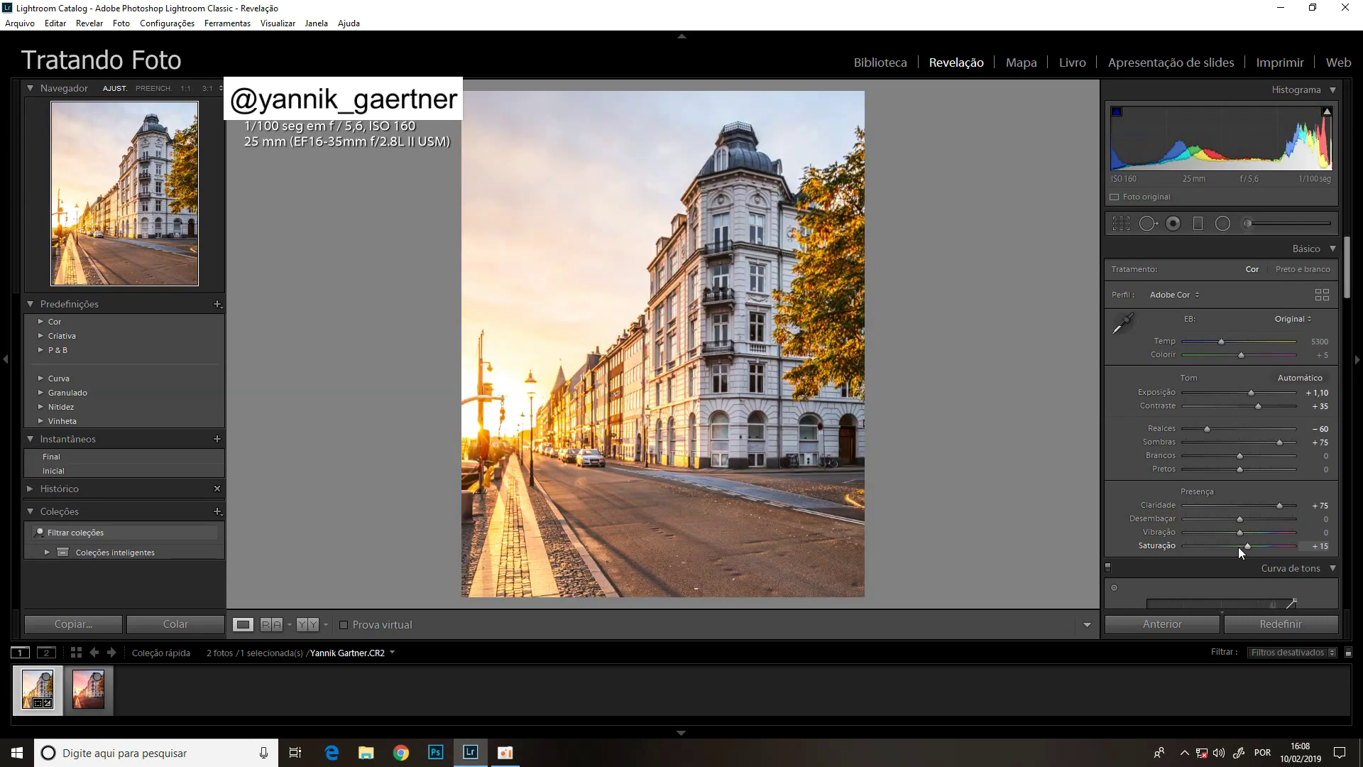
key(Right)
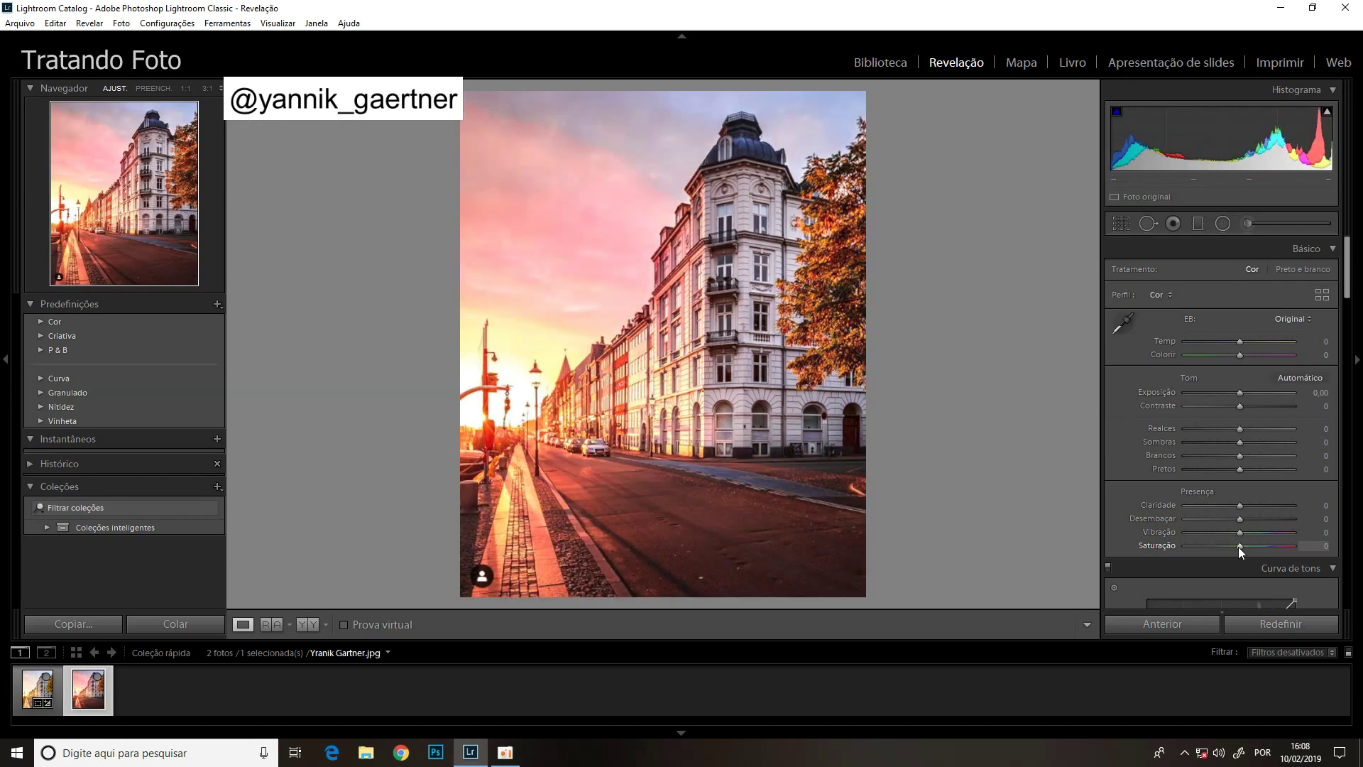
key(Left)
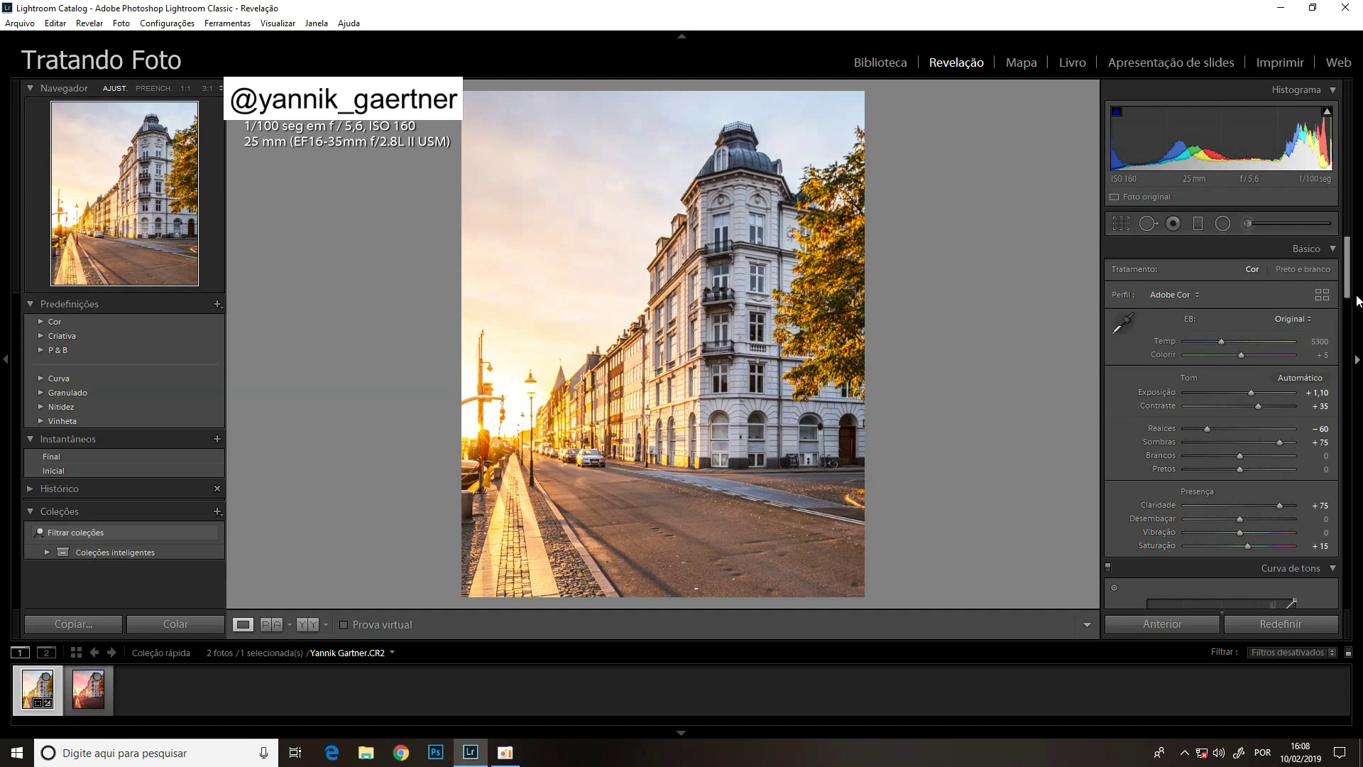
Shift the Orange hue to -60 in HSL, toggling the HSL adjustments to compare.
click(1347, 336)
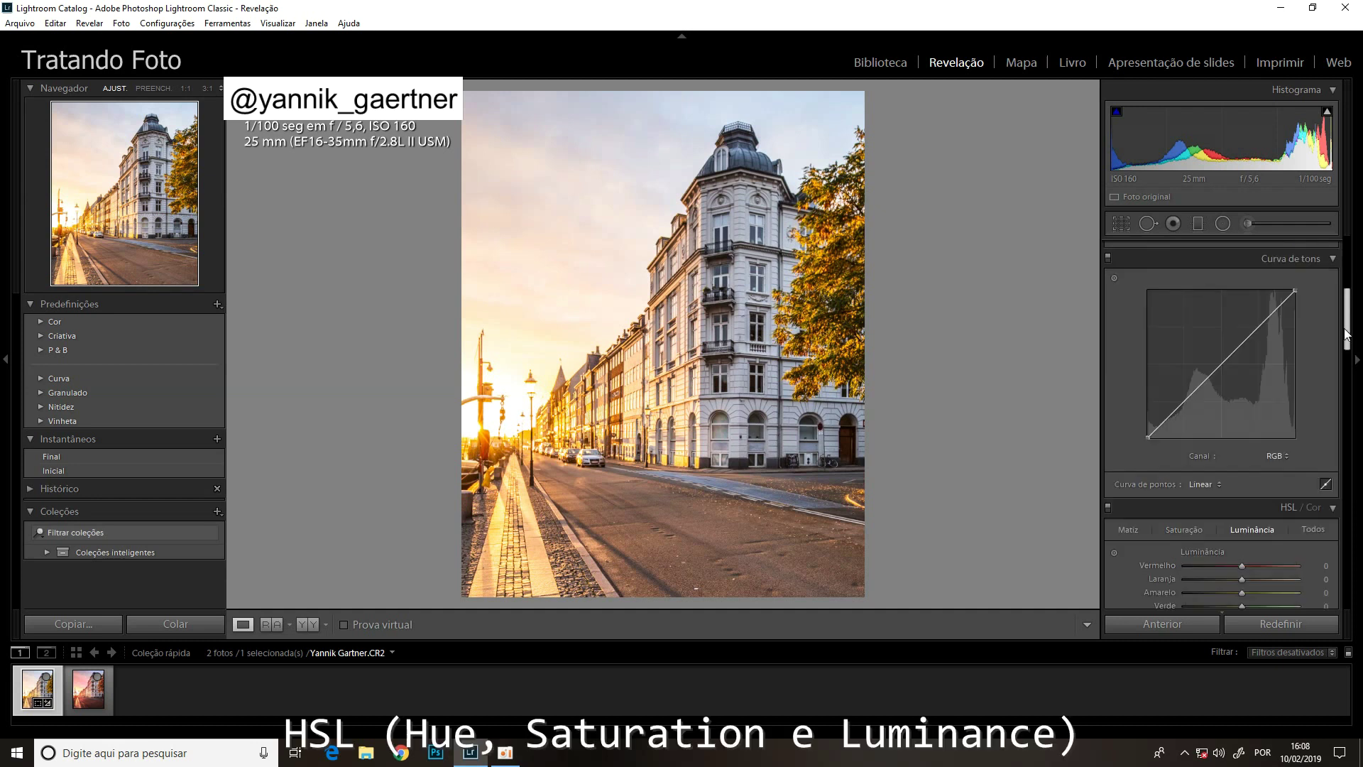
scroll(1347, 336, down, 2)
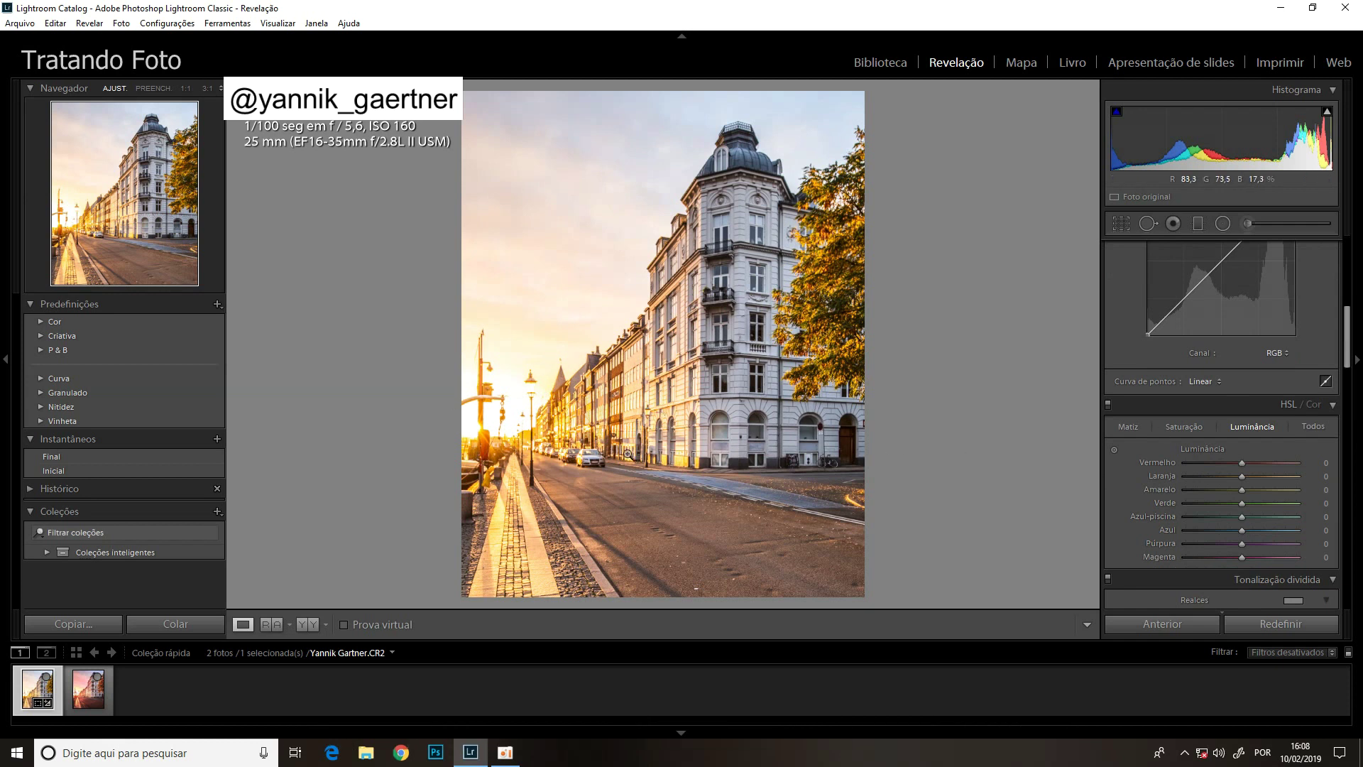
click(1127, 429)
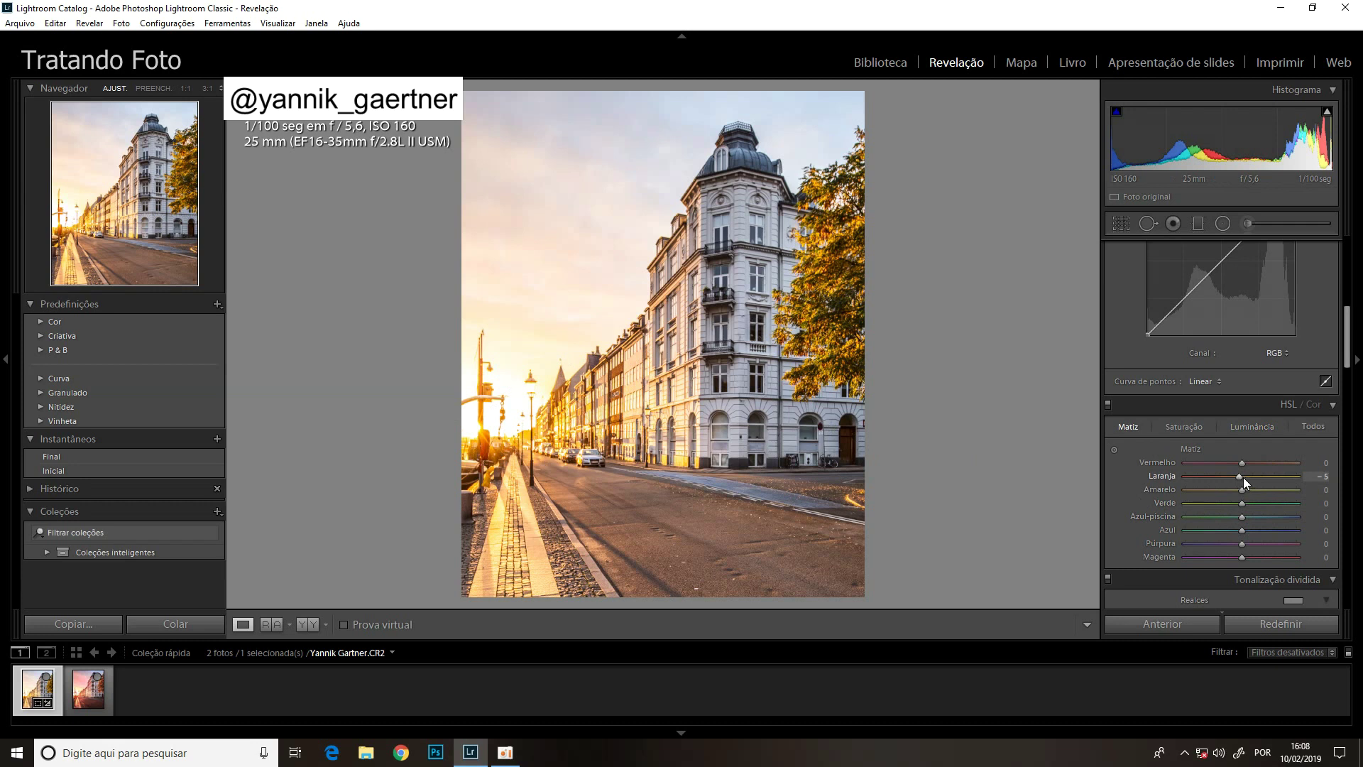
scroll(1243, 477, down, 5)
scroll(1243, 477, down, 3)
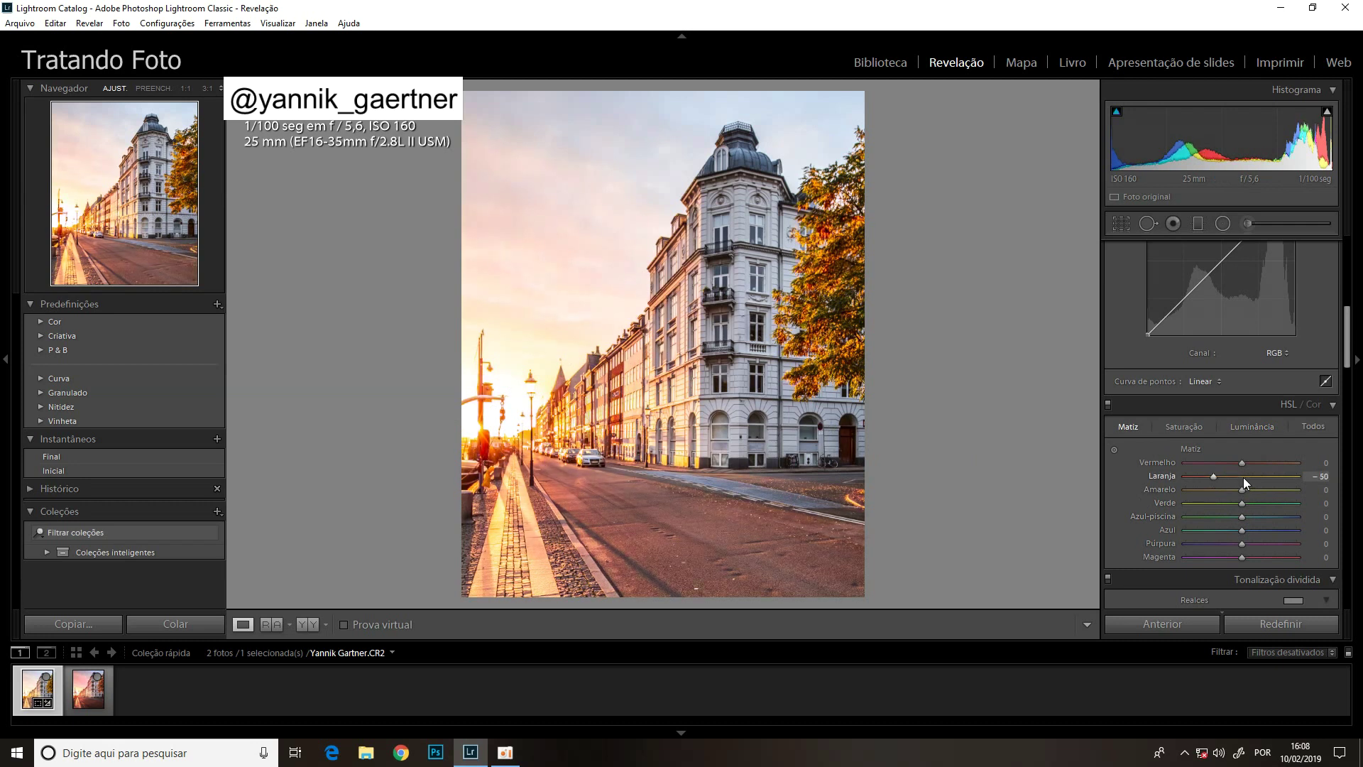
scroll(1243, 477, down, 1)
scroll(1242, 477, down, 1)
click(1107, 404)
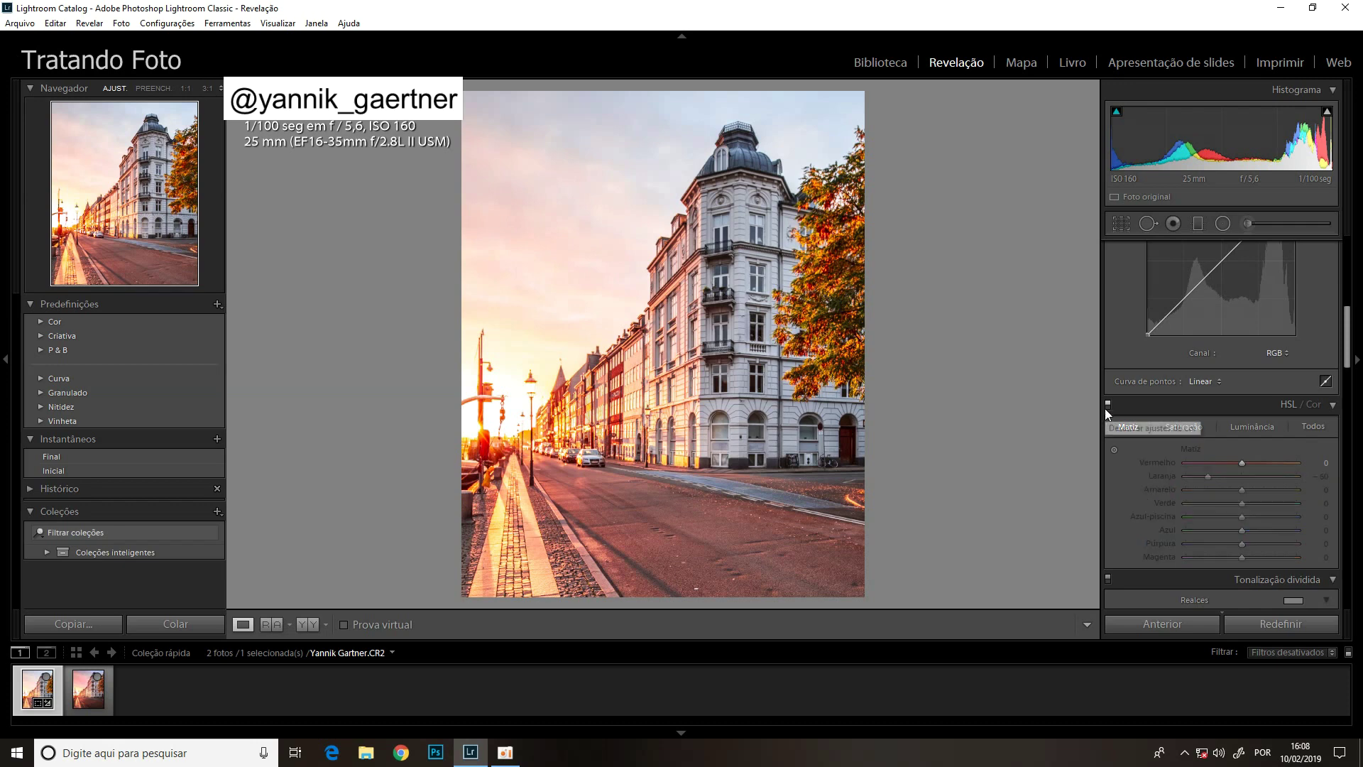
click(1109, 403)
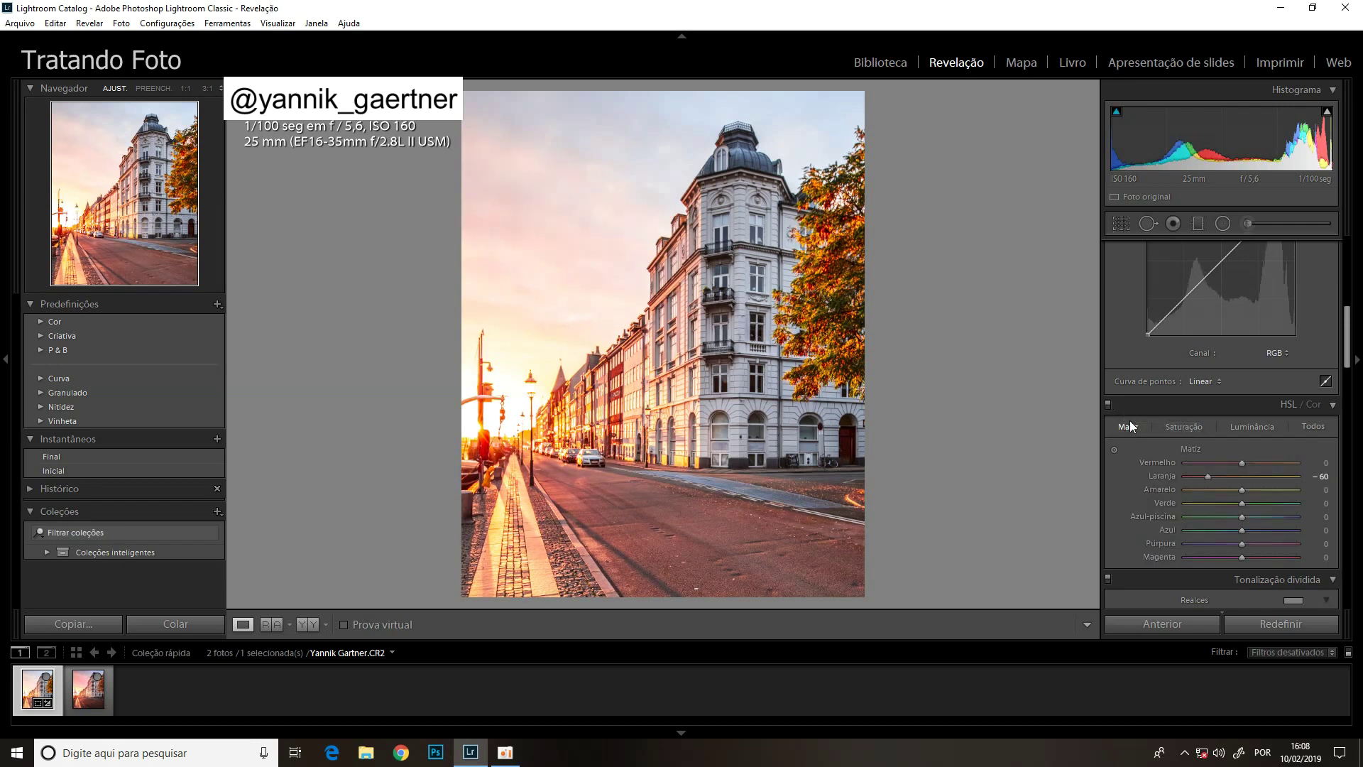
Set Orange saturation to +15 and Orange luminance to +90.
click(1182, 423)
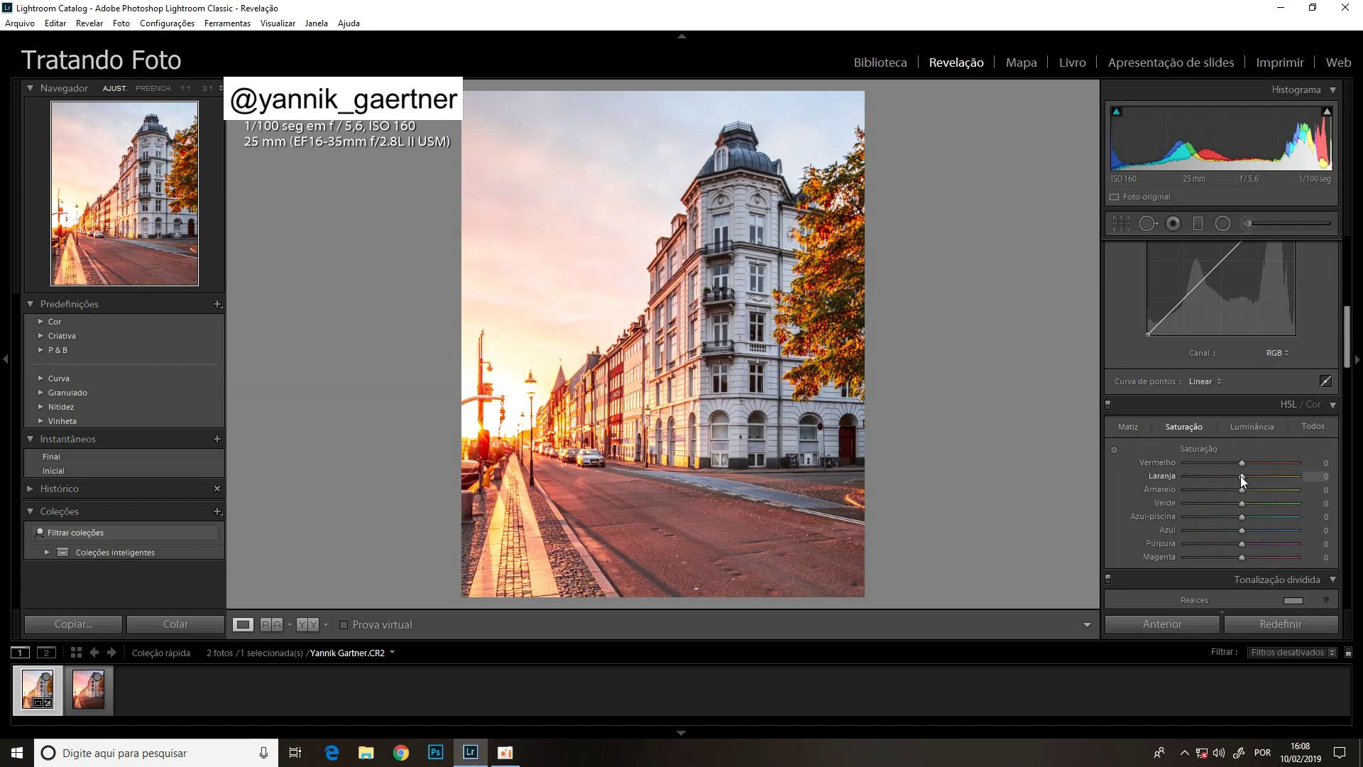
key(Up)
key(Up)
key(Up)
click(1246, 425)
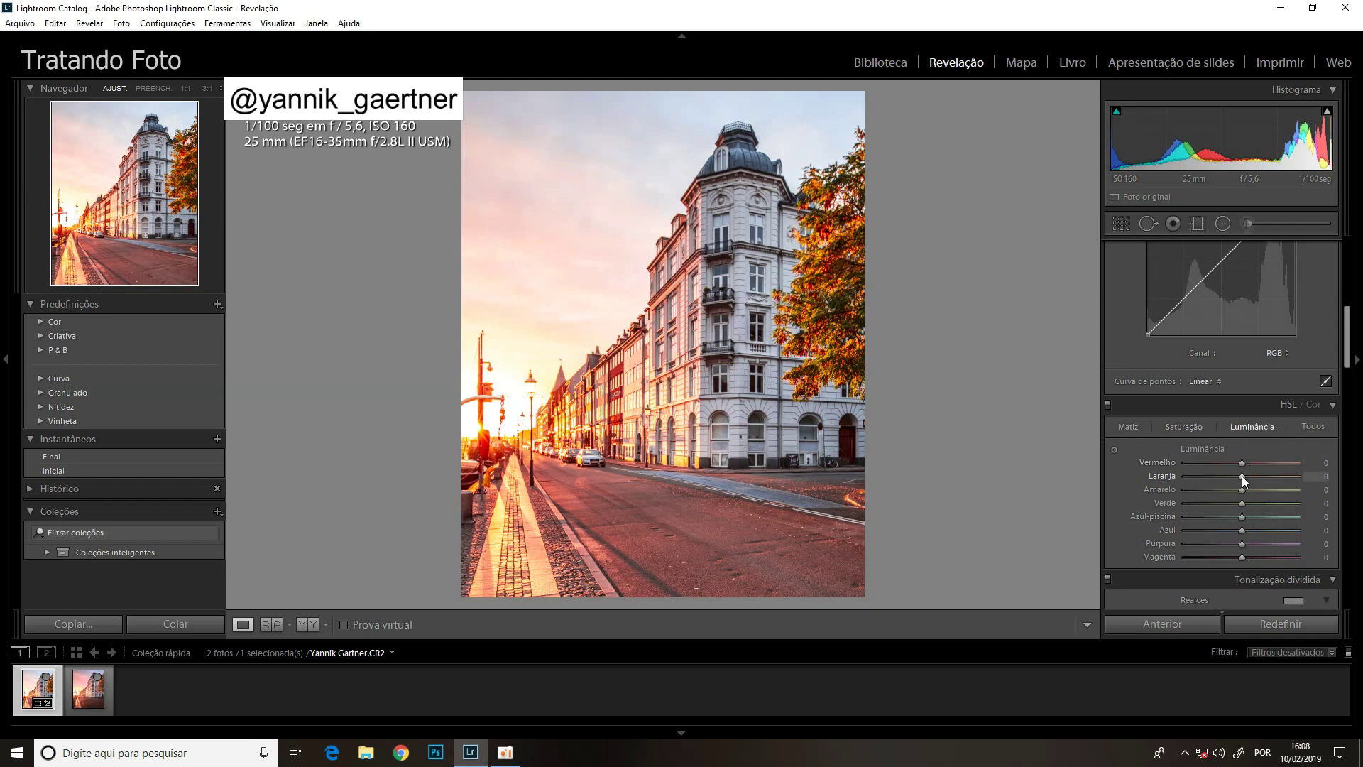
key(Up)
key(Up)
key(Up)
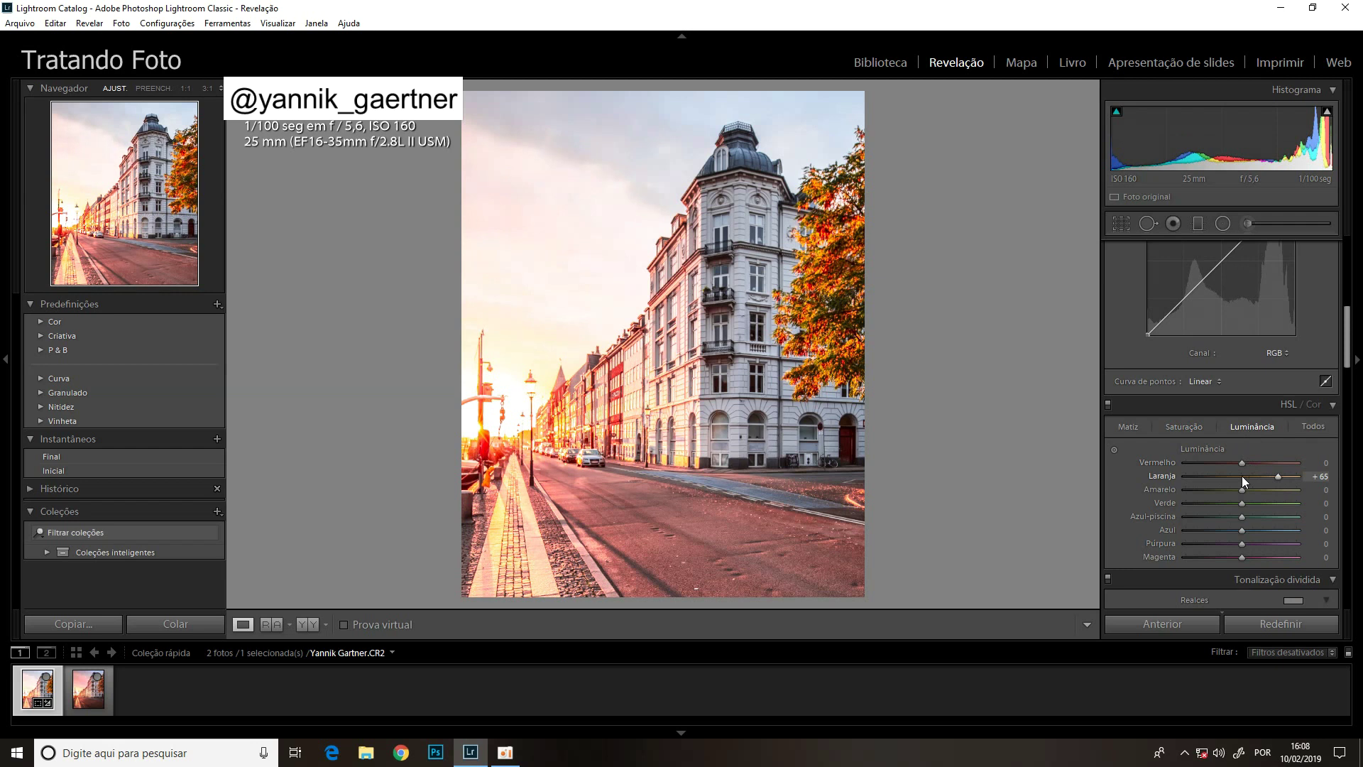
key(Up)
scroll(1242, 476, up, 2)
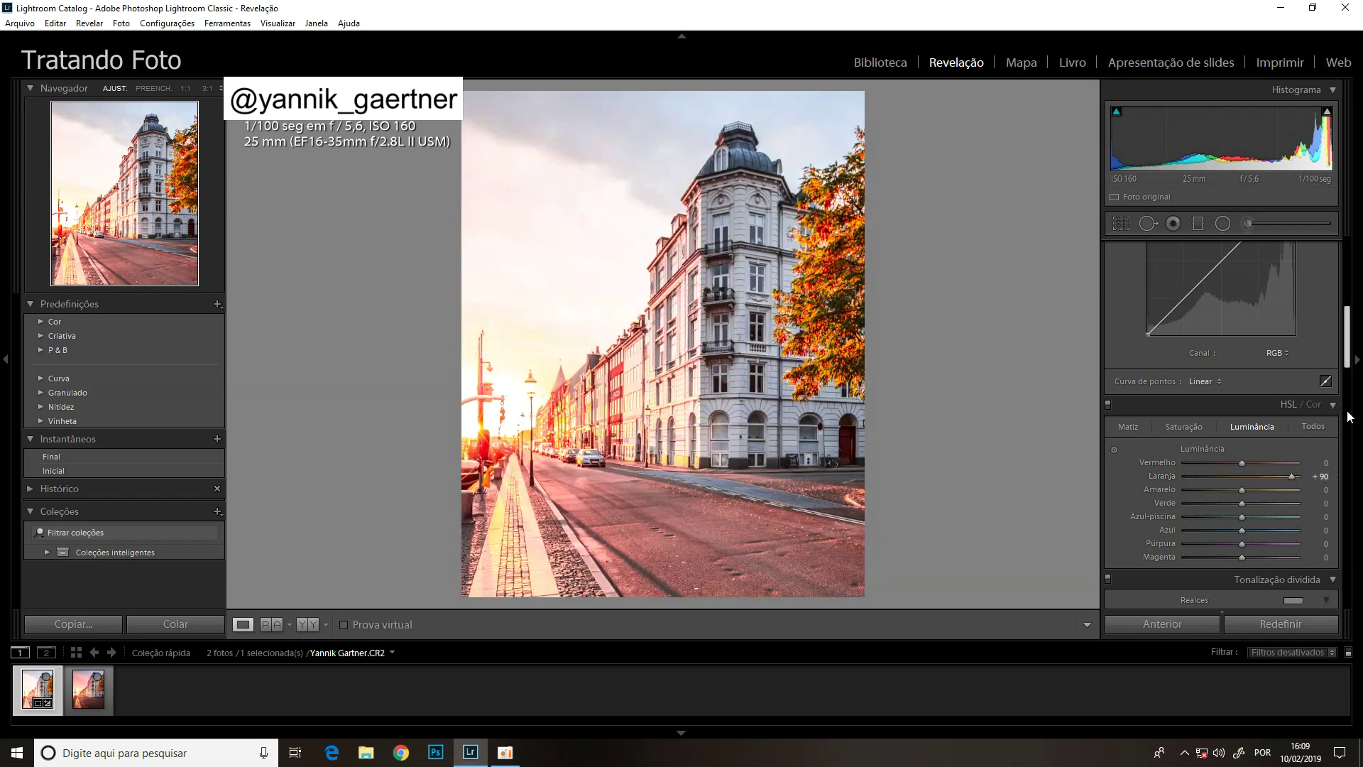
Add a -15 post-crop vignette, then bring up the reference JPG for comparison.
scroll(1349, 416, down, 3)
scroll(1349, 417, down, 3)
scroll(1349, 417, down, 3)
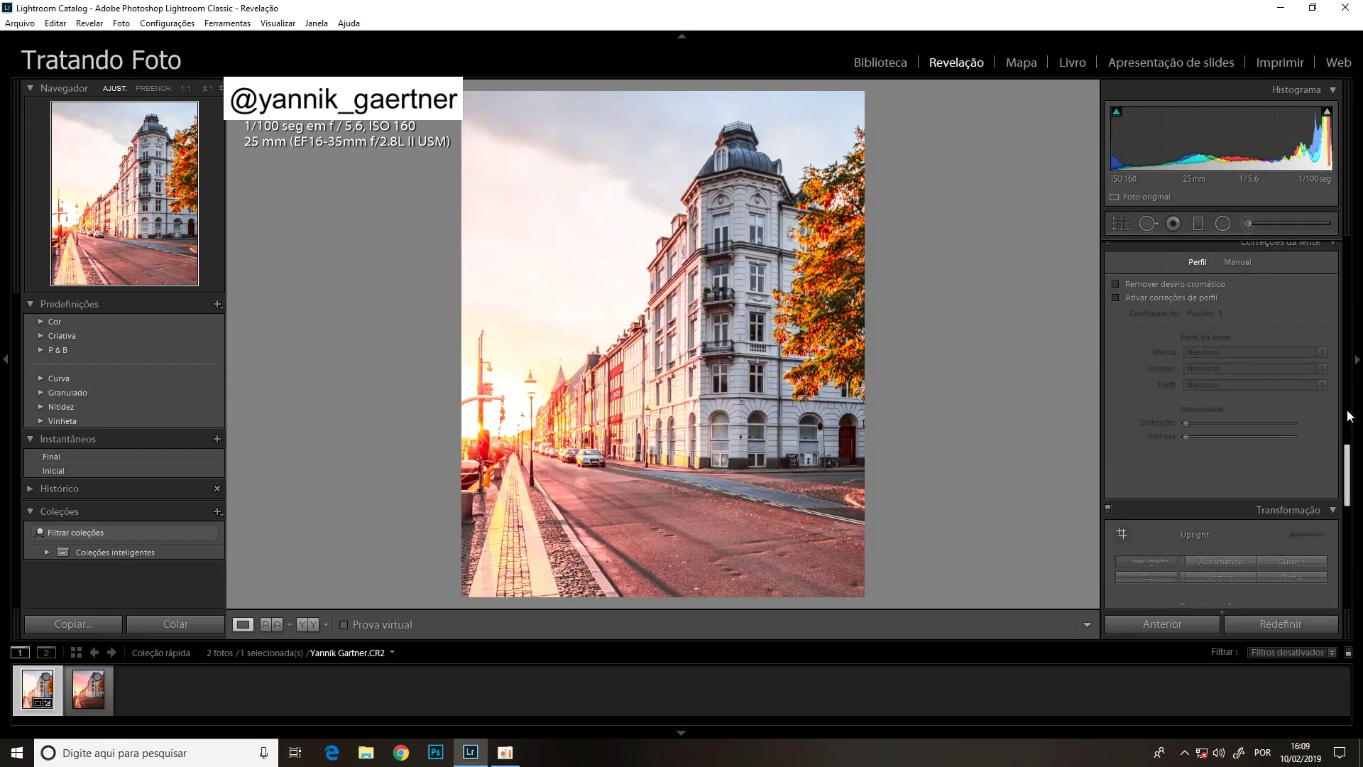
scroll(1349, 417, down, 2)
scroll(1350, 417, down, 3)
scroll(1349, 417, down, 2)
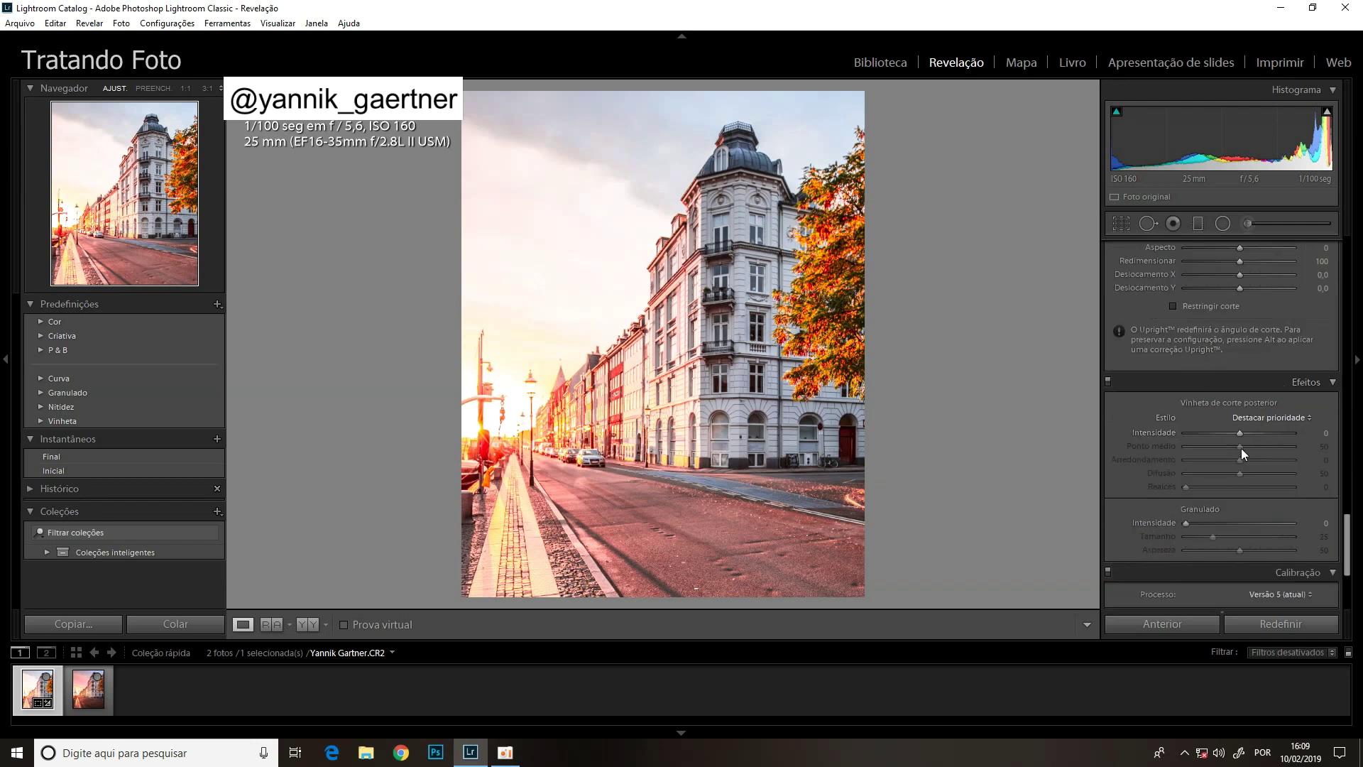
scroll(1238, 435, down, 3)
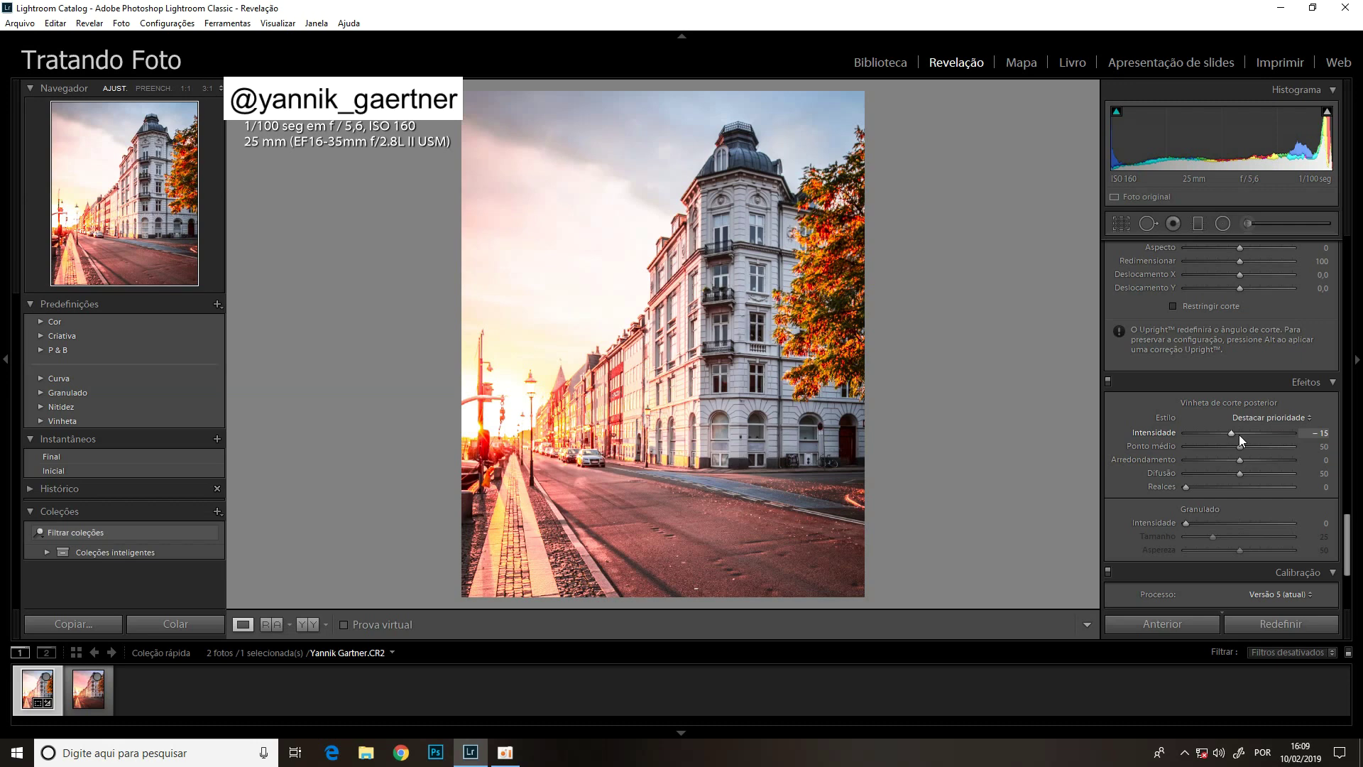
key(Right)
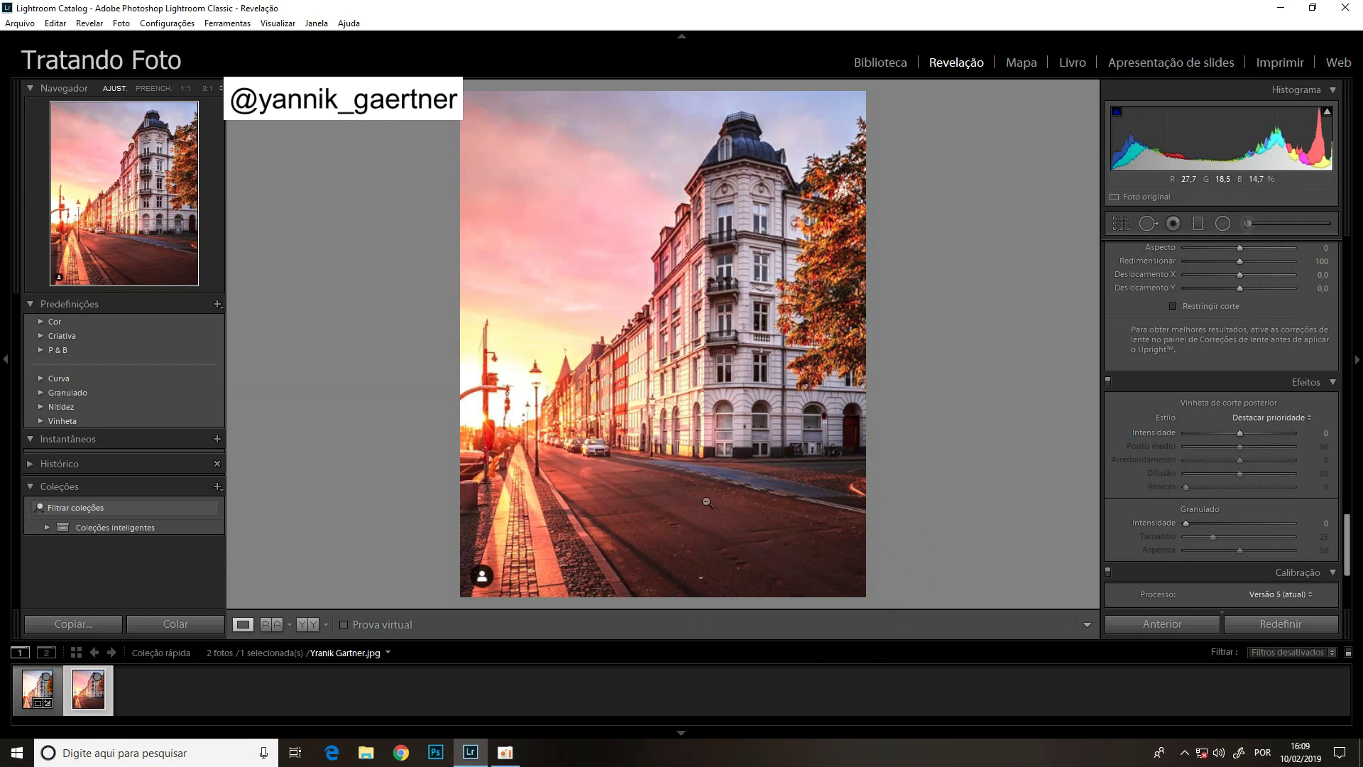
Draw a graduated filter over the lower street at about -1,11 exposure, checking the reference.
click(1199, 227)
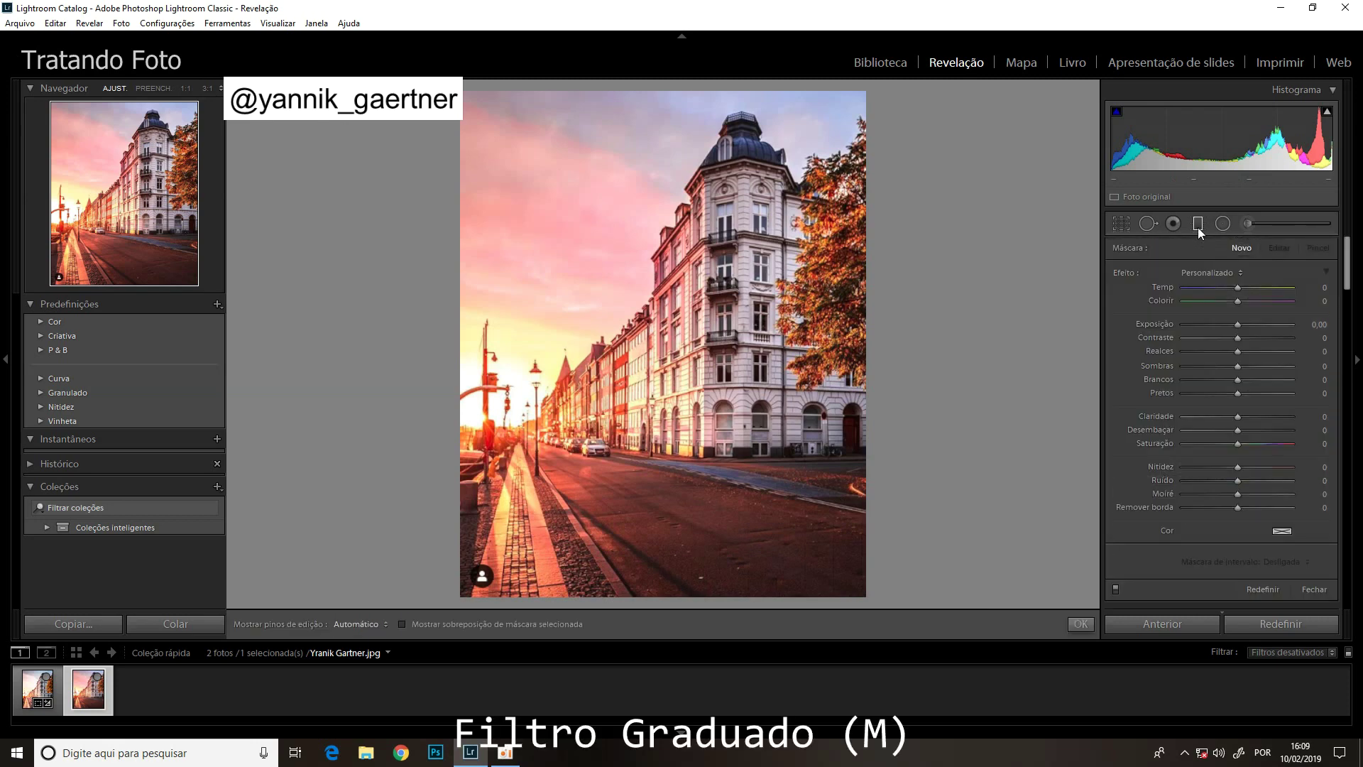
key(Left)
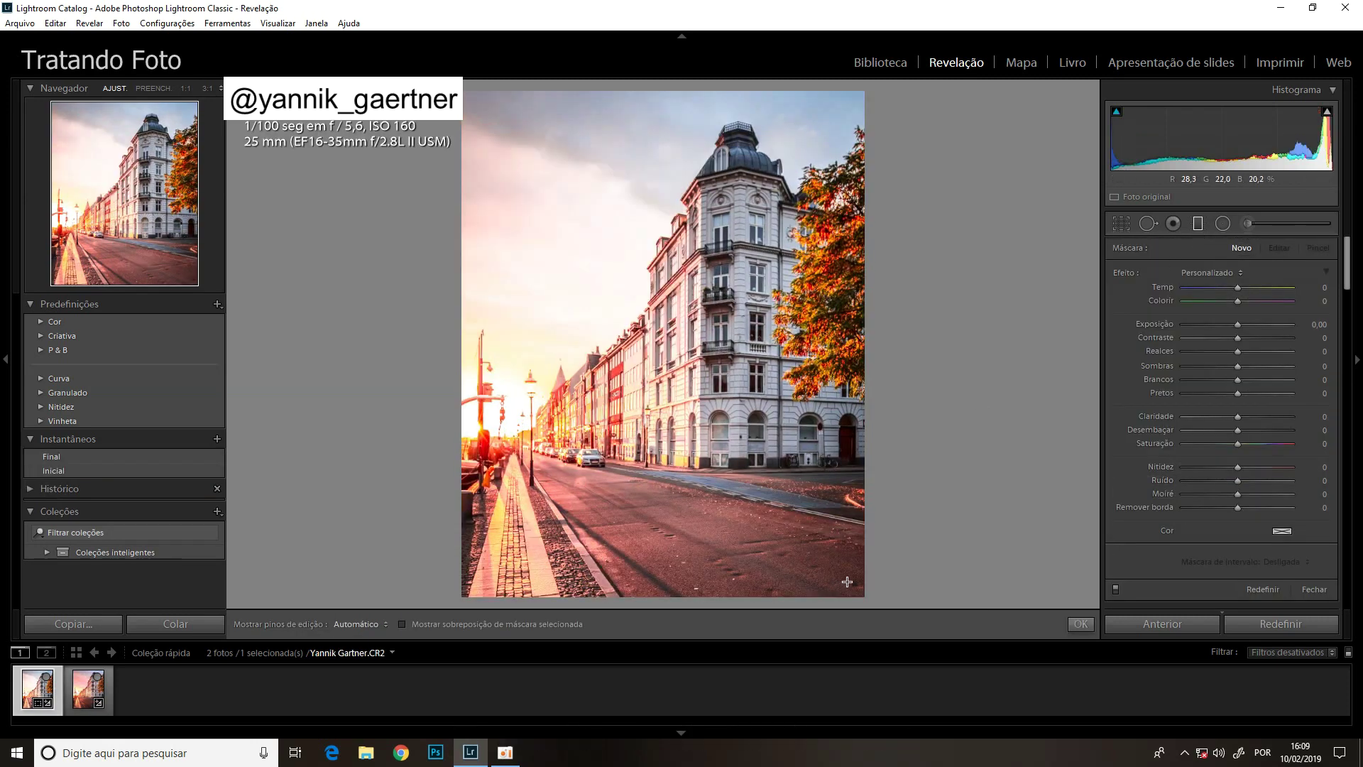
drag(847, 582, 773, 395)
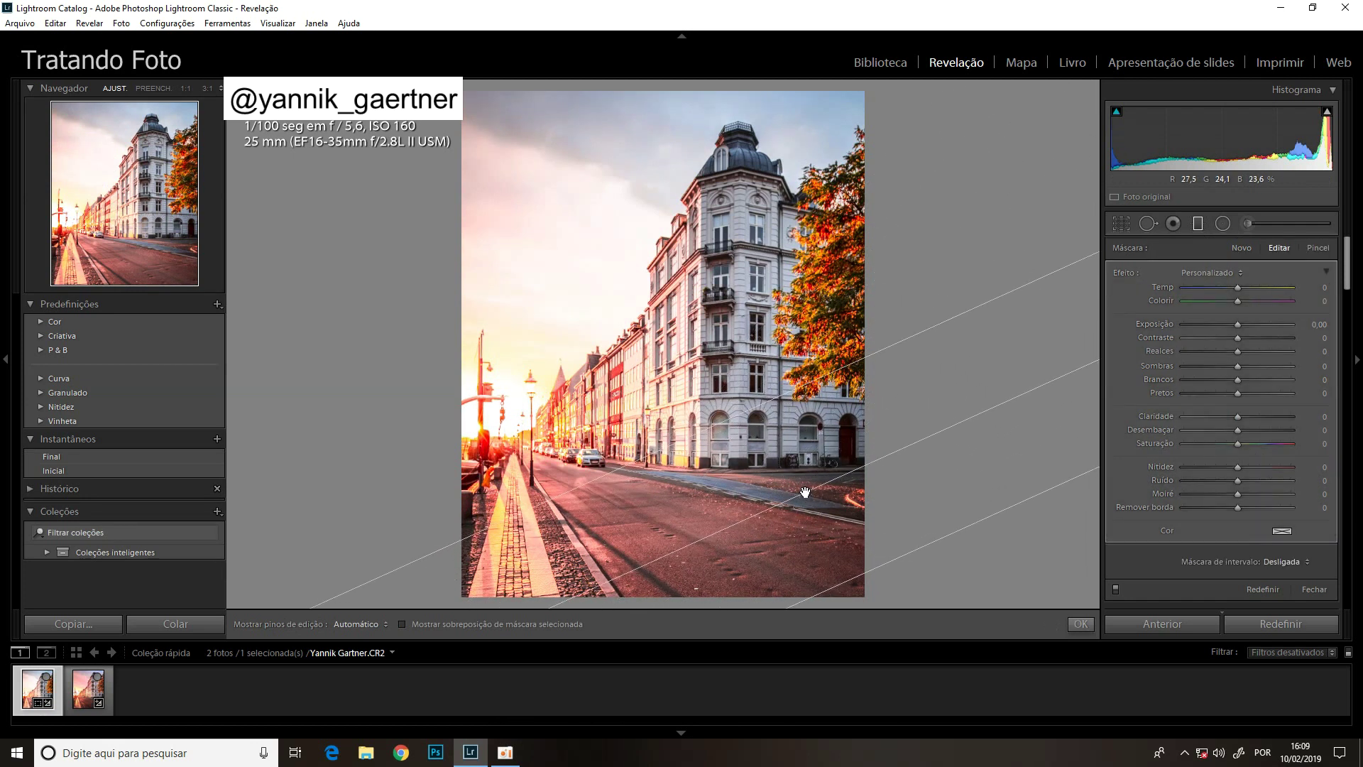
mouse_move(806, 492)
mouse_down()
mouse_move(724, 537)
mouse_move(718, 511)
mouse_up()
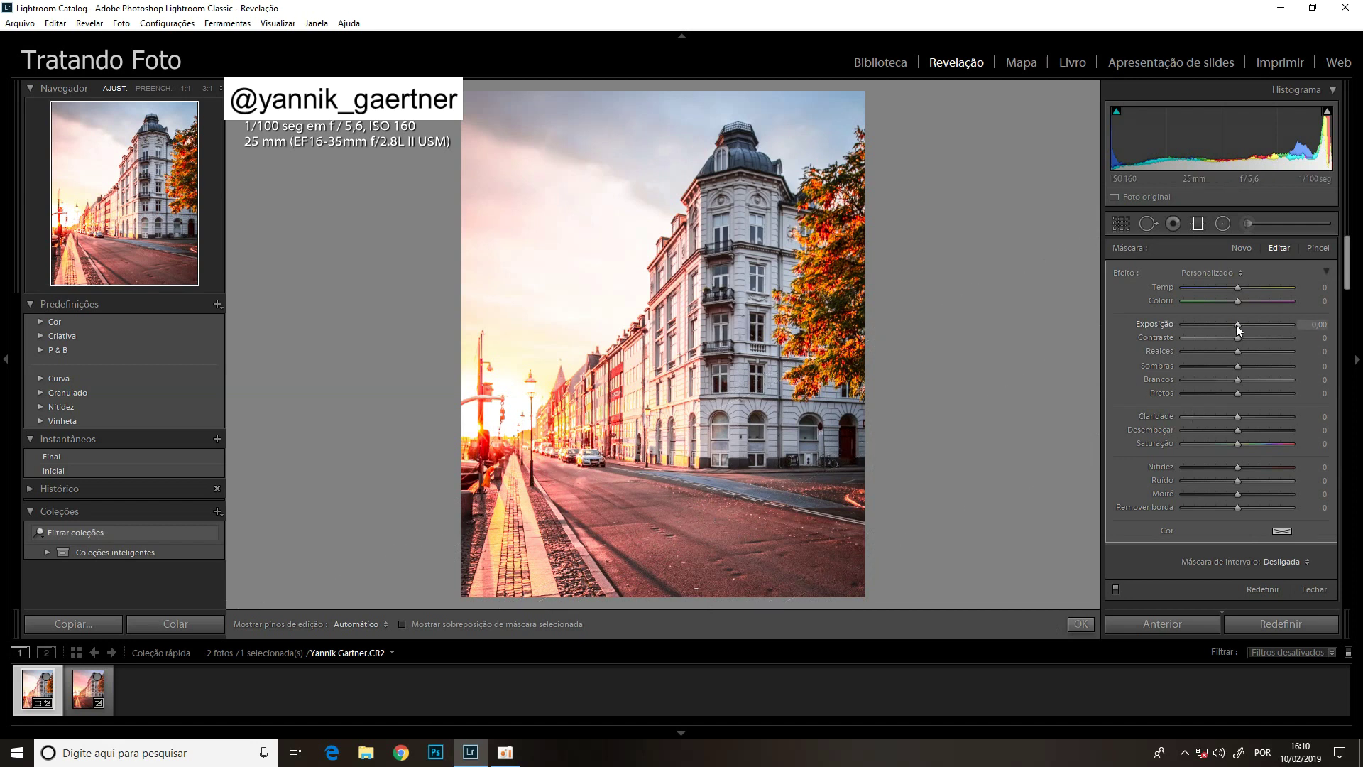
mouse_move(1237, 328)
mouse_down()
mouse_move(1204, 327)
mouse_move(1225, 326)
mouse_up()
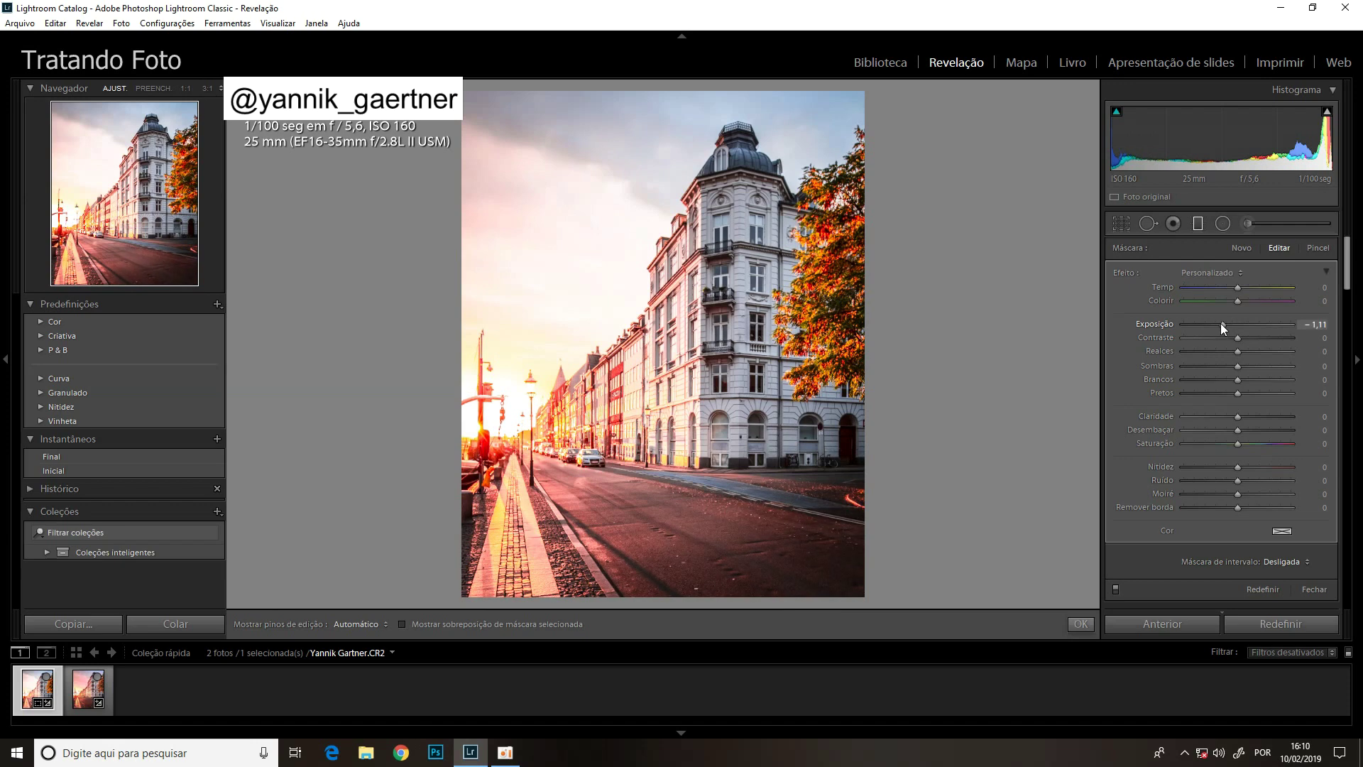
key(ctrl+Right)
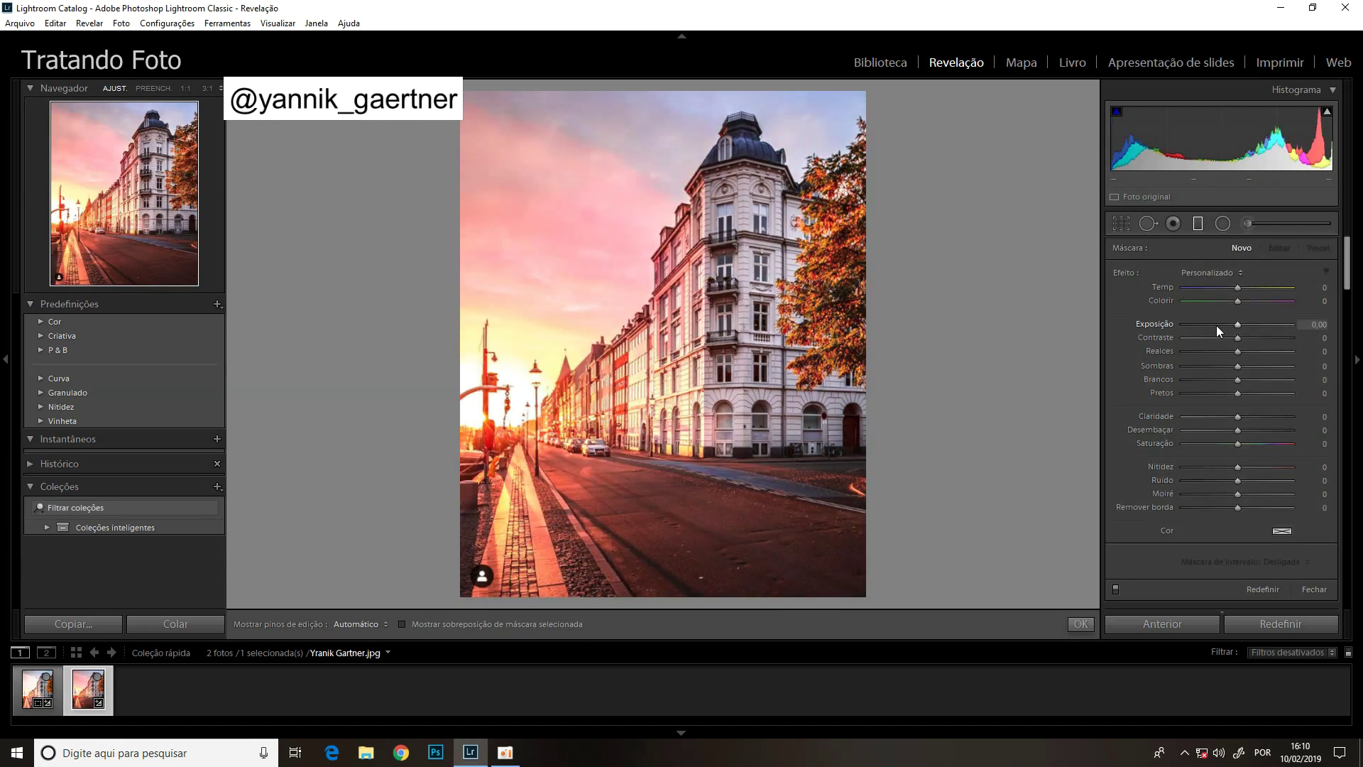
key(ctrl+Left)
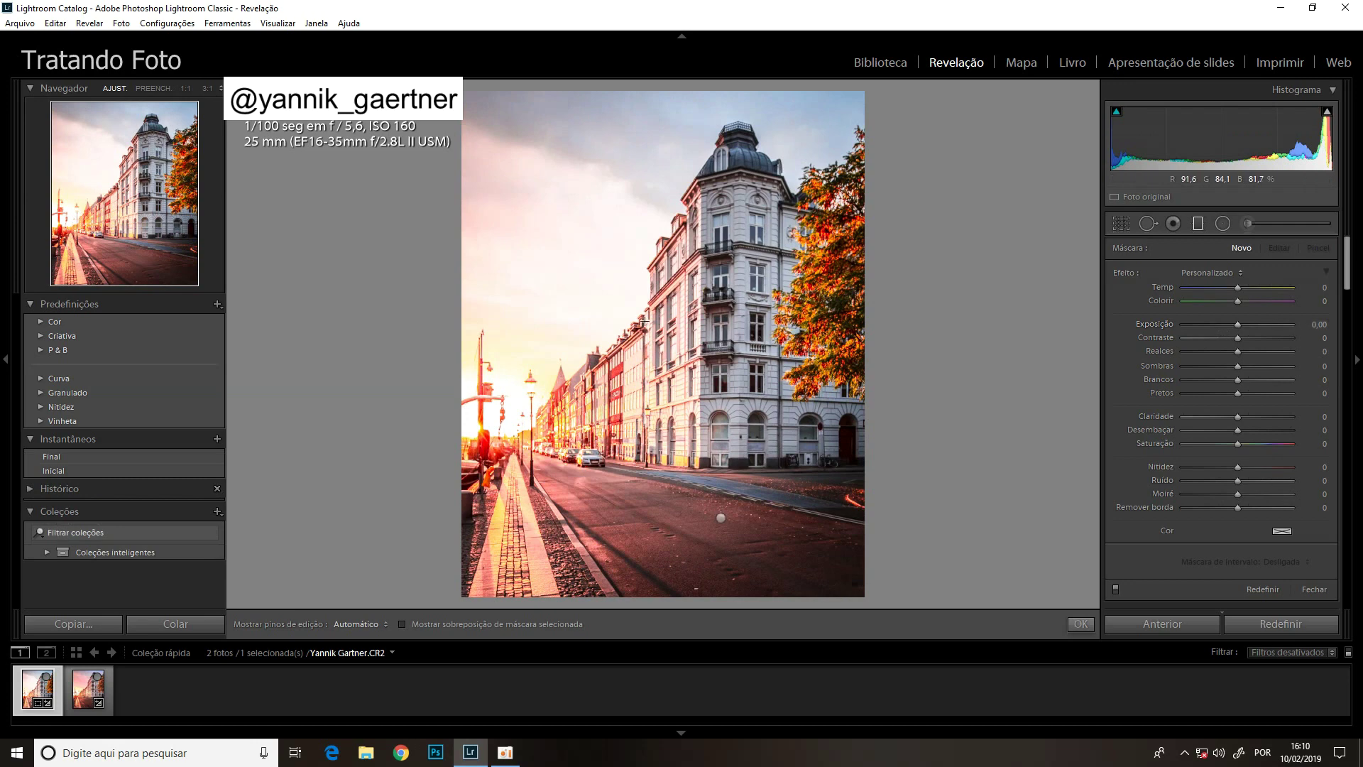
Nudge the existing graduated filter slightly up and left, then finish editing it.
click(722, 520)
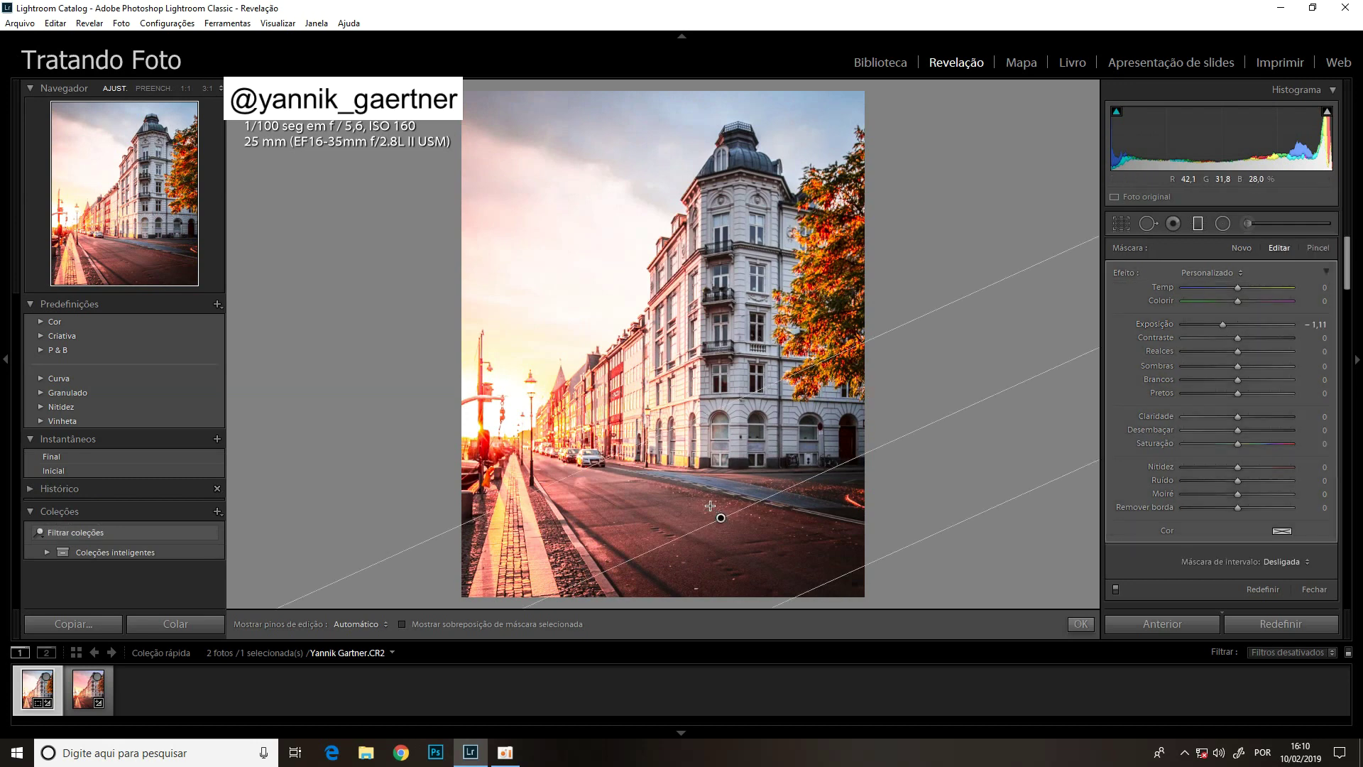
drag(723, 519, 694, 498)
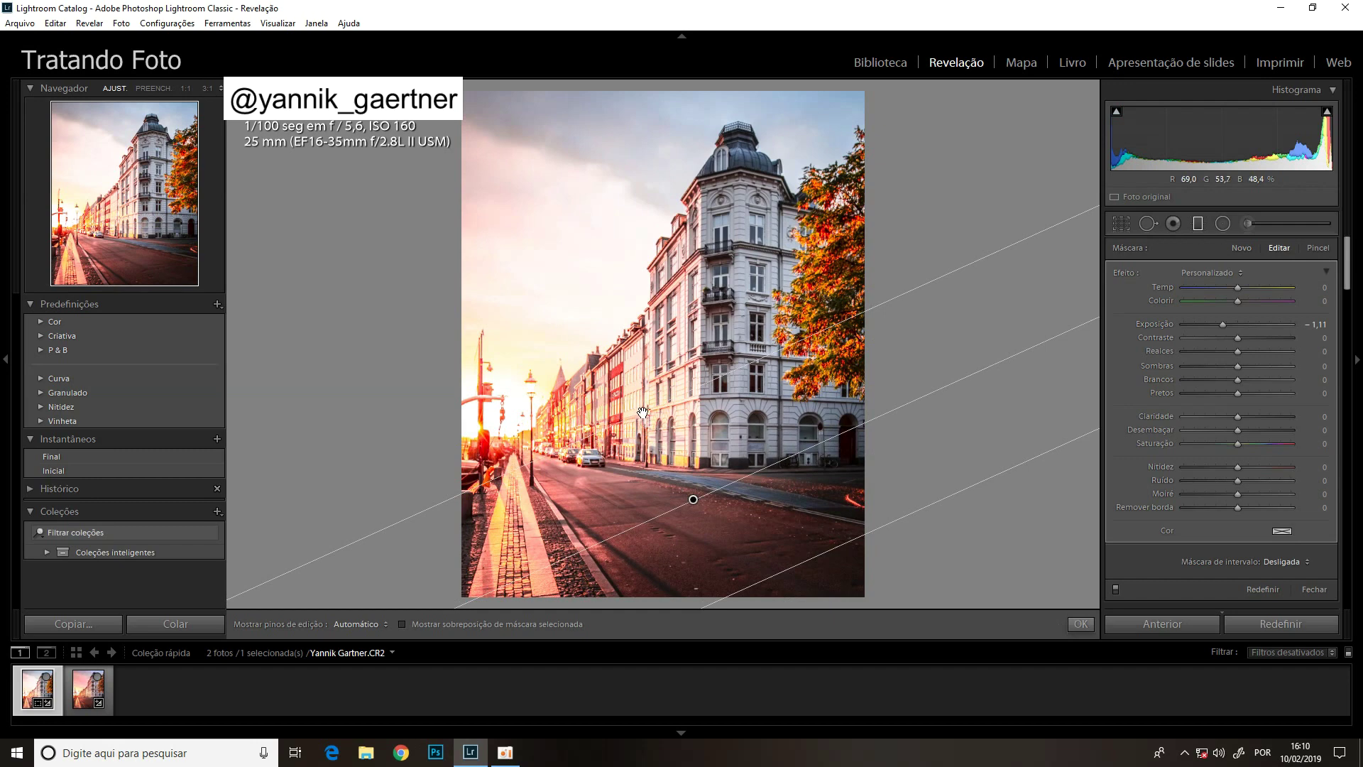
drag(693, 499, 690, 492)
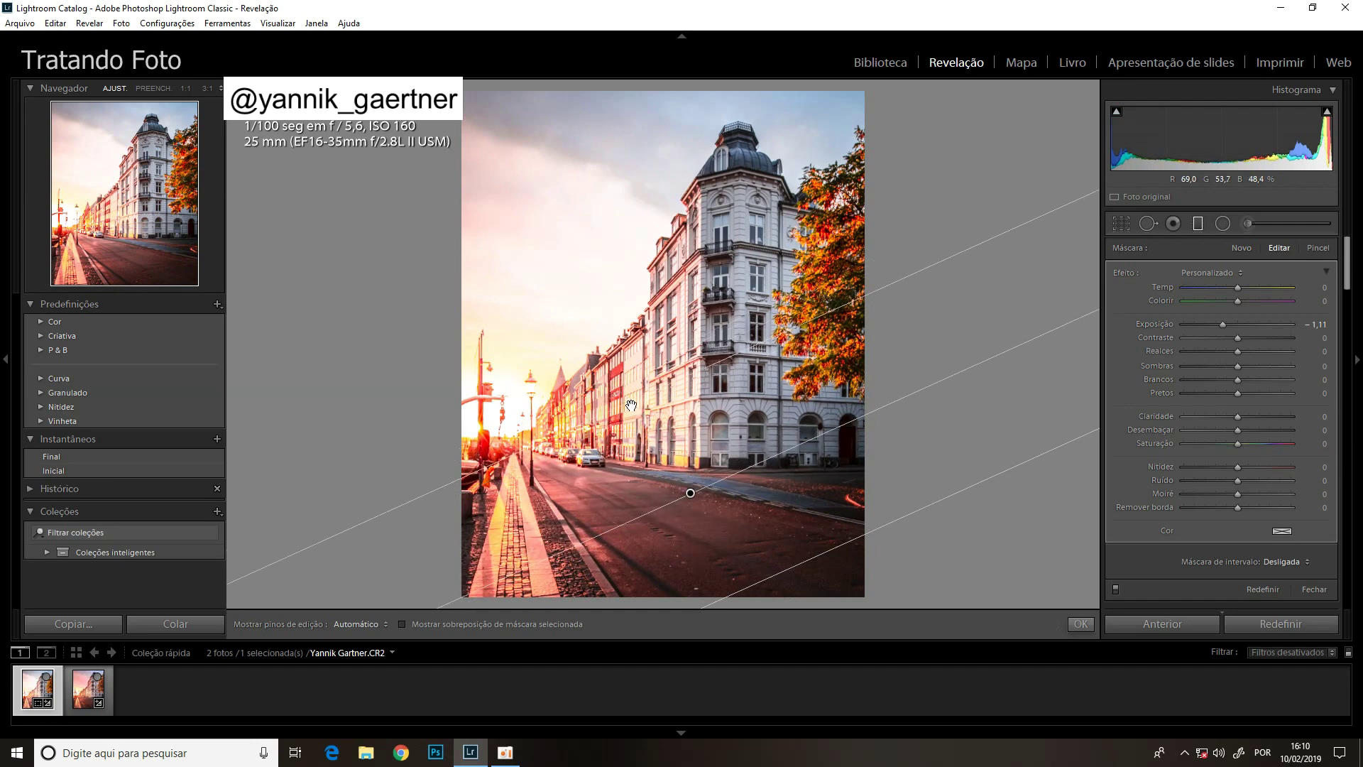
key(m)
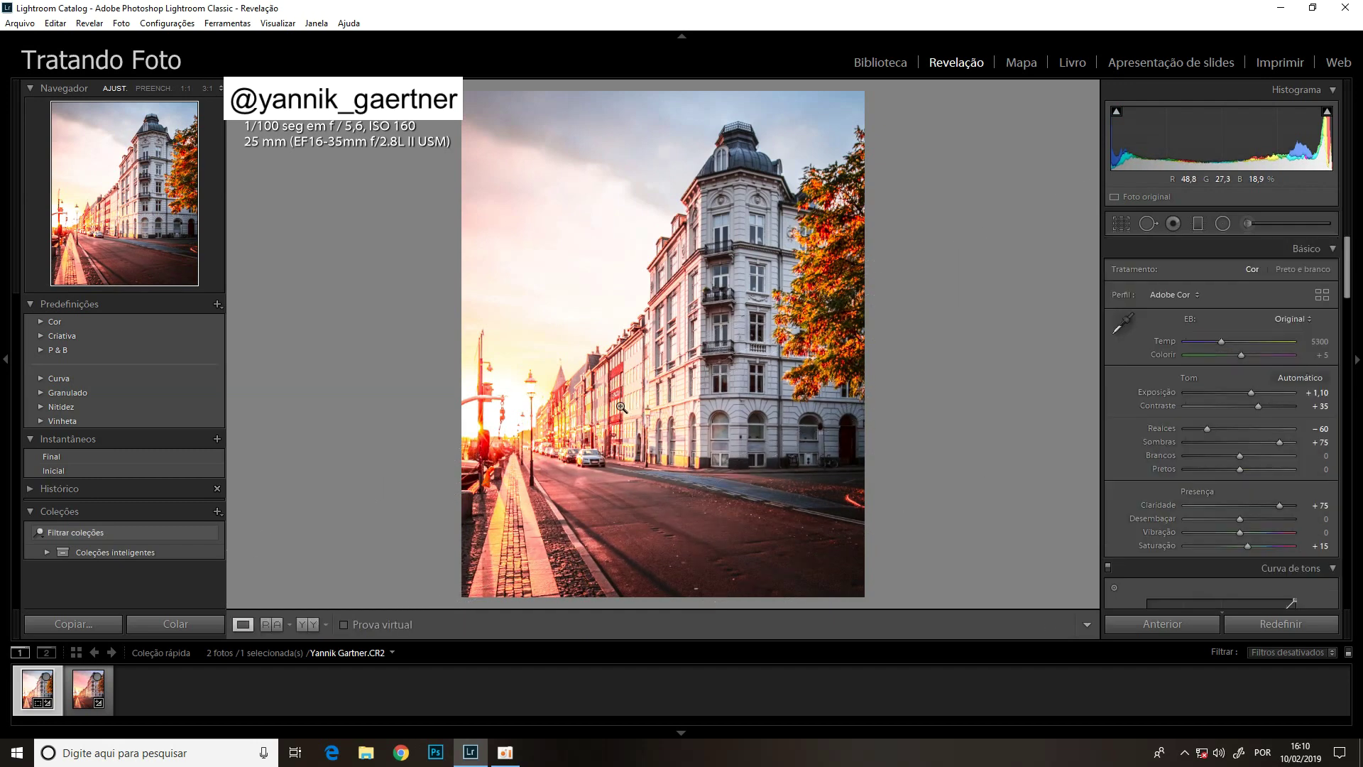
Toggle the Adjustment Brush and compare the raw photo with the reference JPG.
click(1242, 230)
key(k)
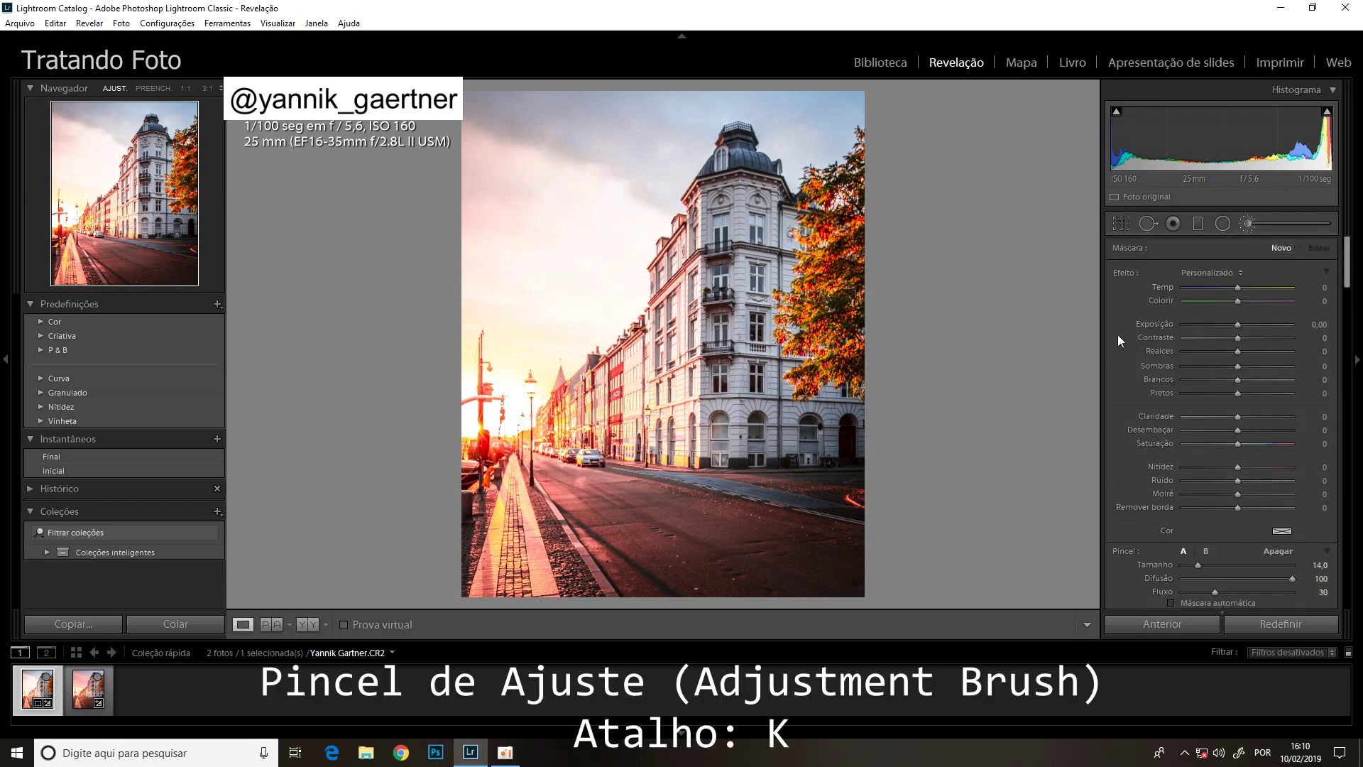
key(Right)
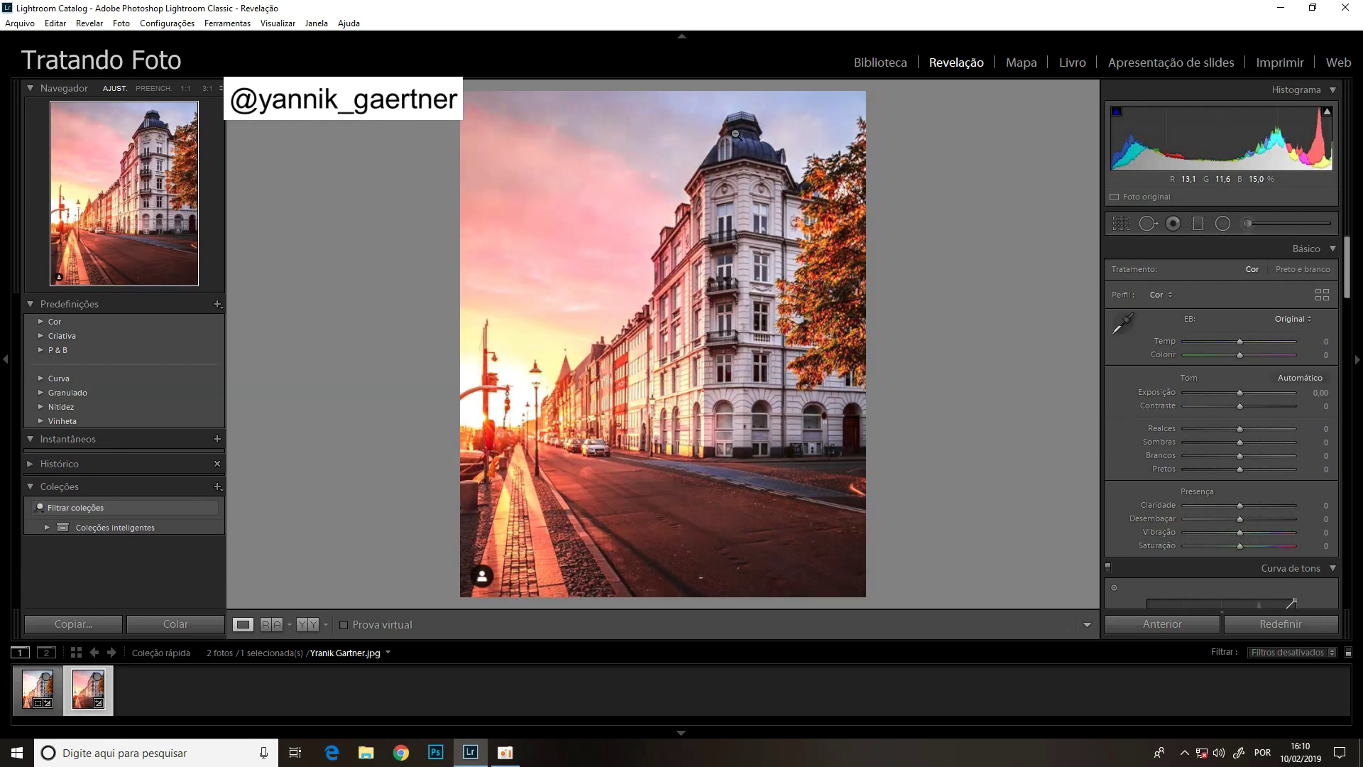
key(Left)
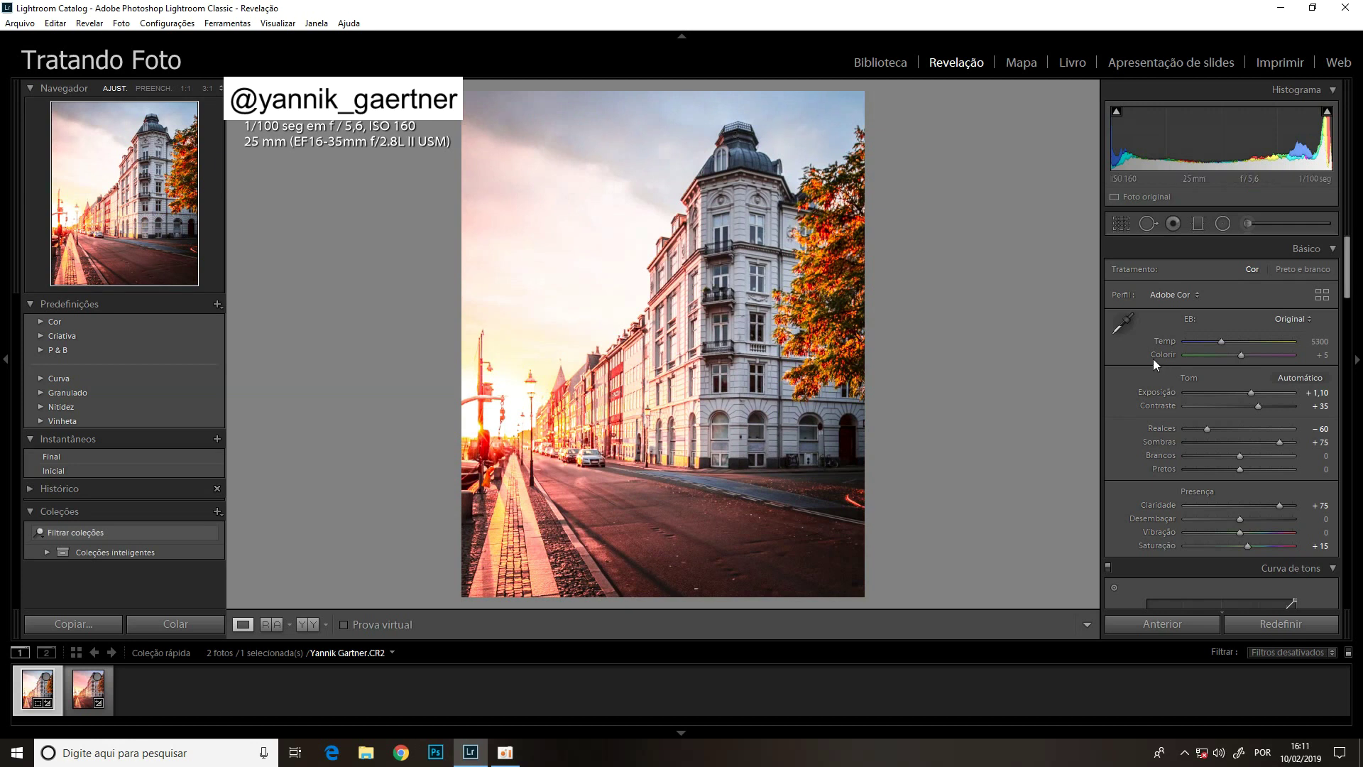
Paint a yellow-green brush tint, flow about 69 and size 10, over the sunlit left side.
click(1248, 223)
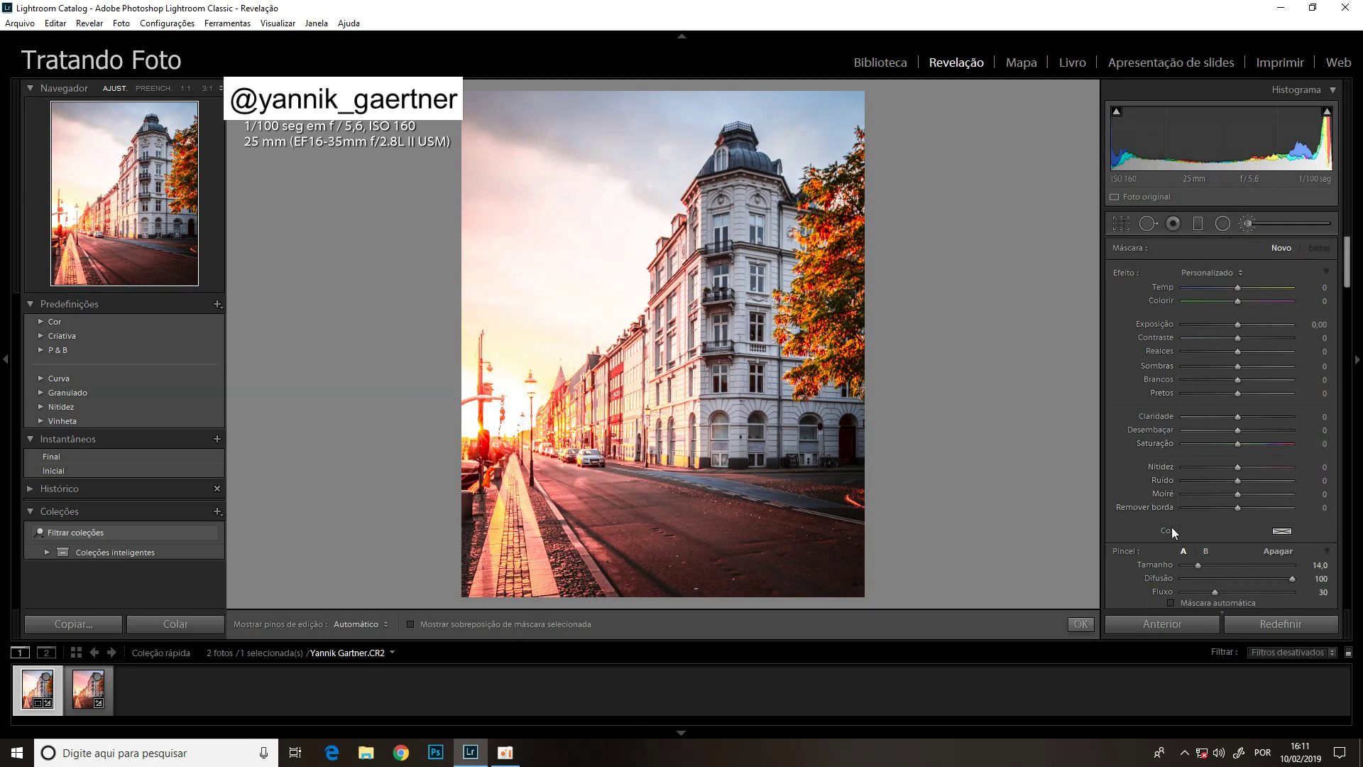
click(1281, 531)
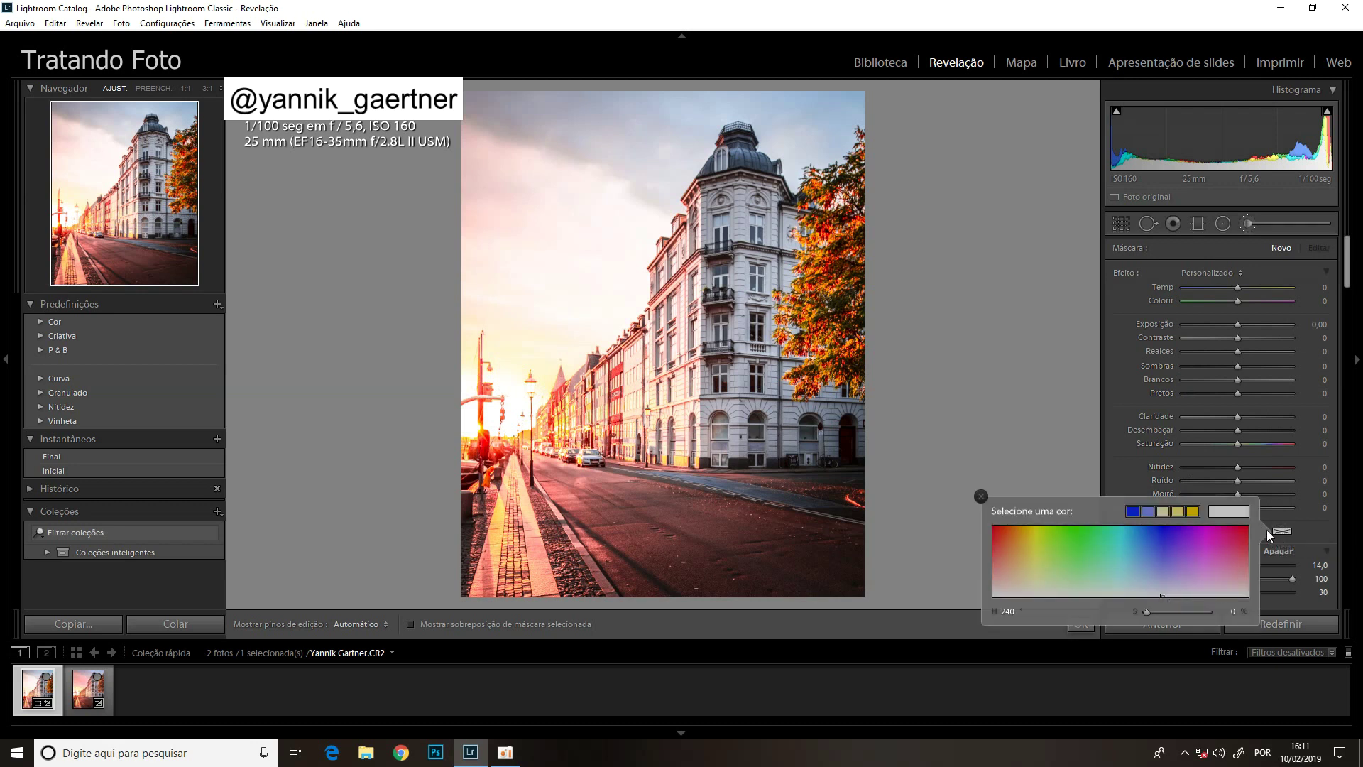
click(1036, 553)
click(1105, 482)
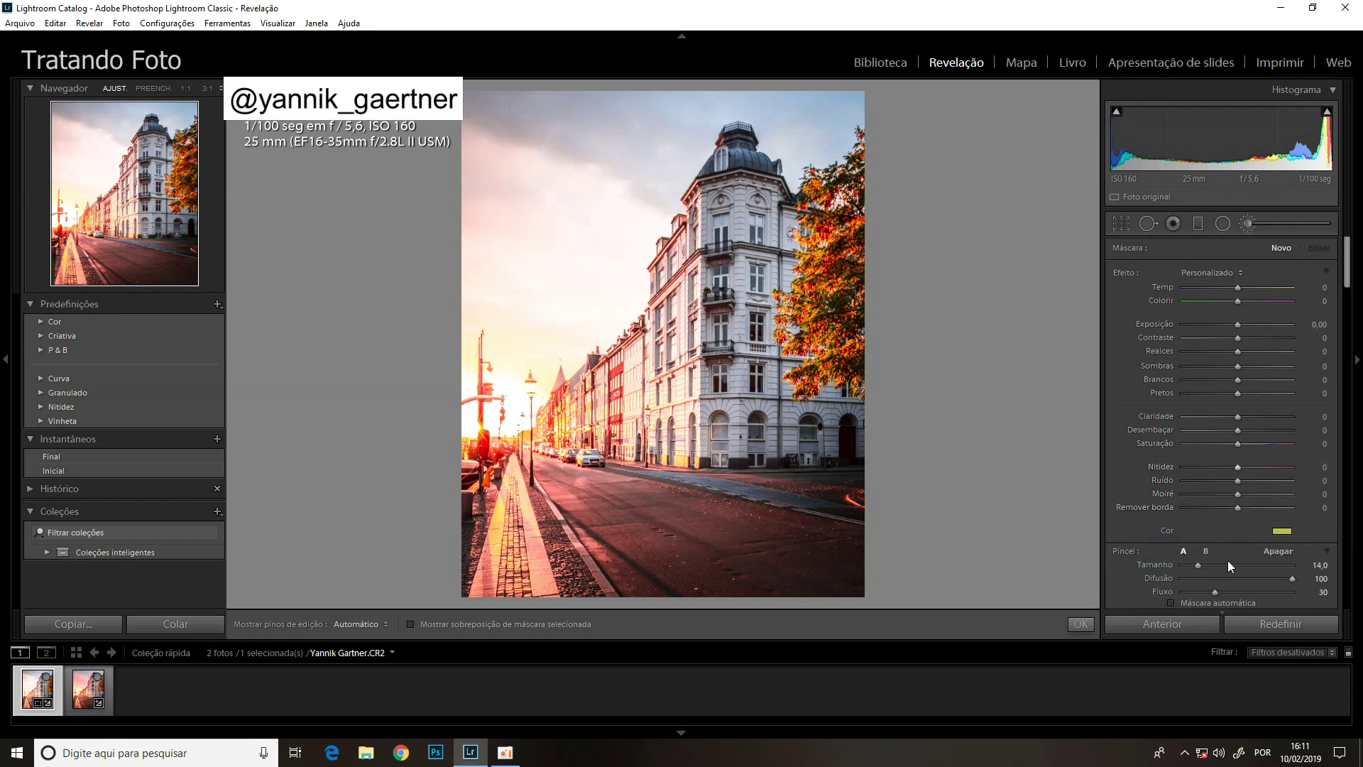
drag(1217, 591, 1258, 591)
scroll(512, 355, down, 4)
key(h)
drag(478, 341, 540, 348)
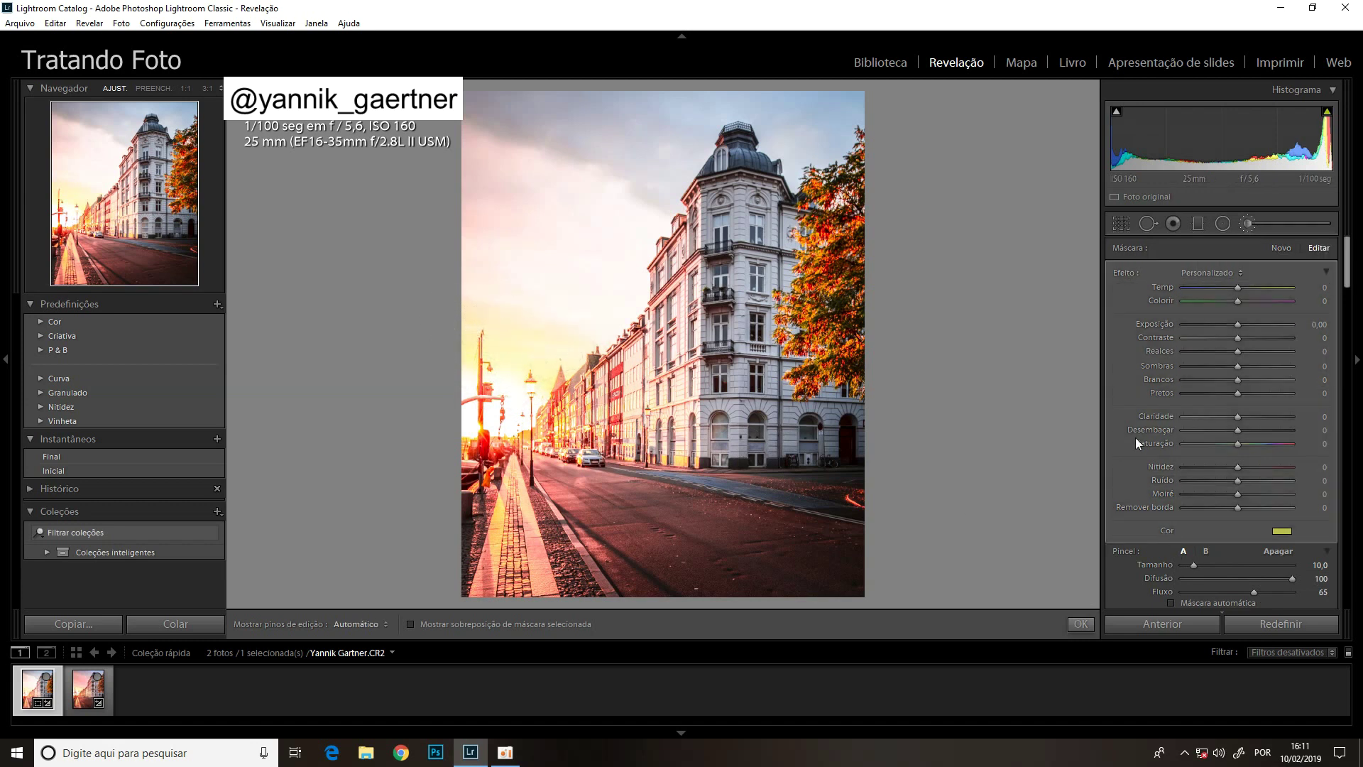
scroll(1133, 426, down, 4)
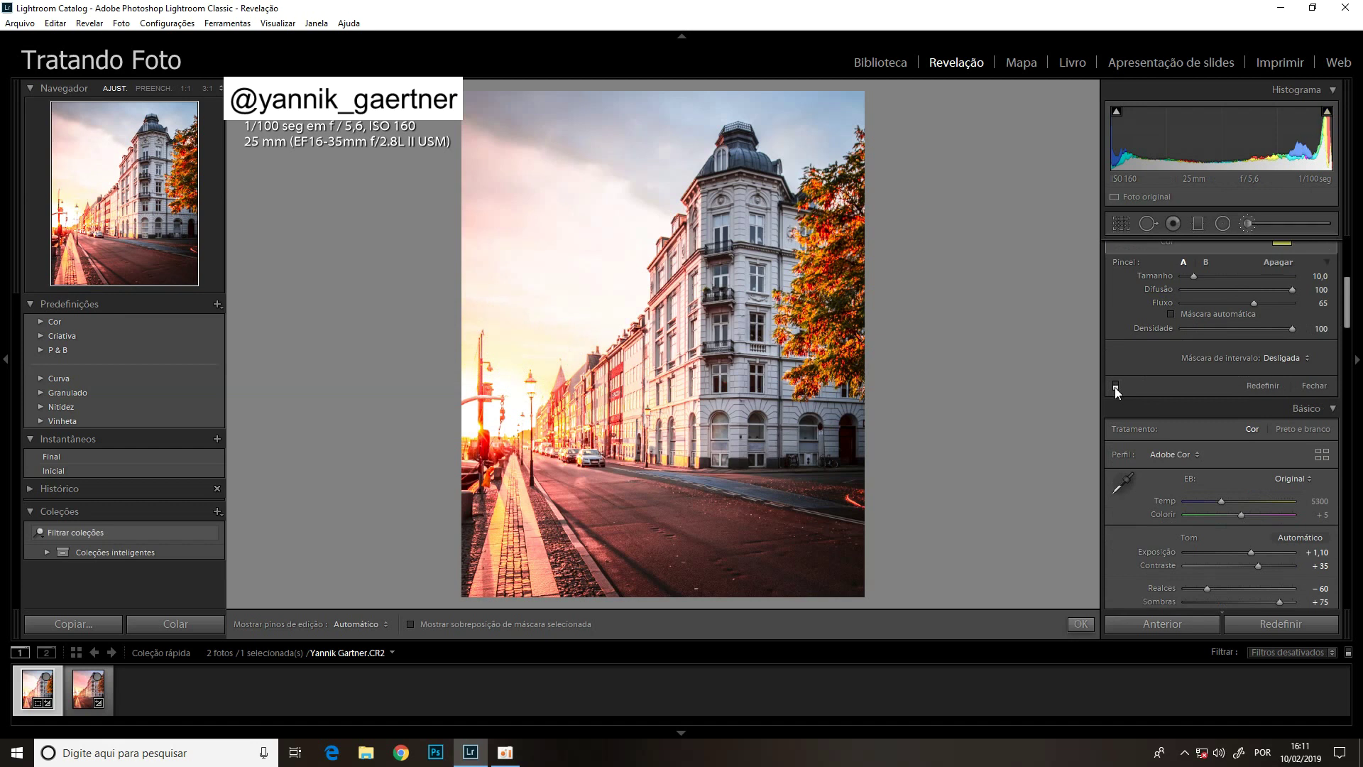
Toggle the brush adjustments to compare before and after, and set the brush flow to 34.
click(1115, 387)
click(1219, 302)
key(h)
key(h)
key(h)
key(h)
key(h)
key(h)
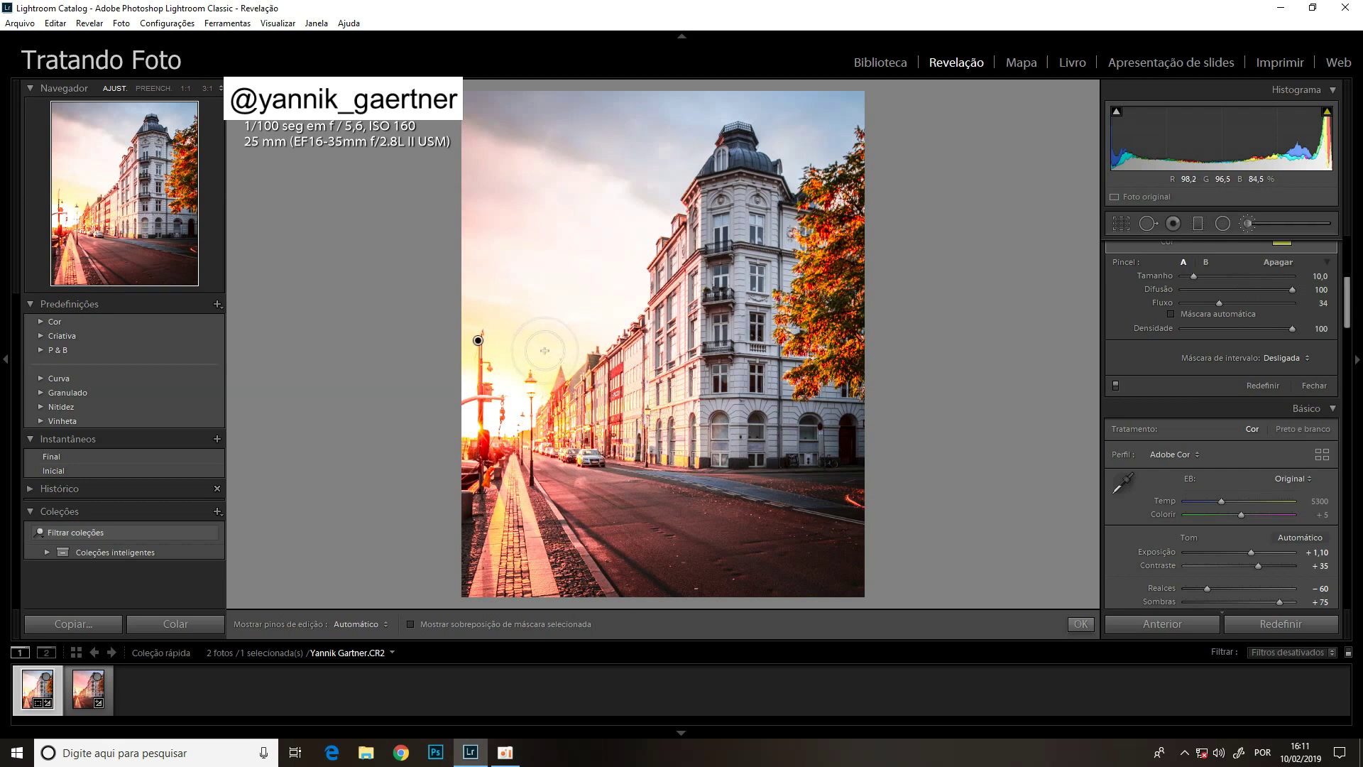
scroll(1221, 426, up, 5)
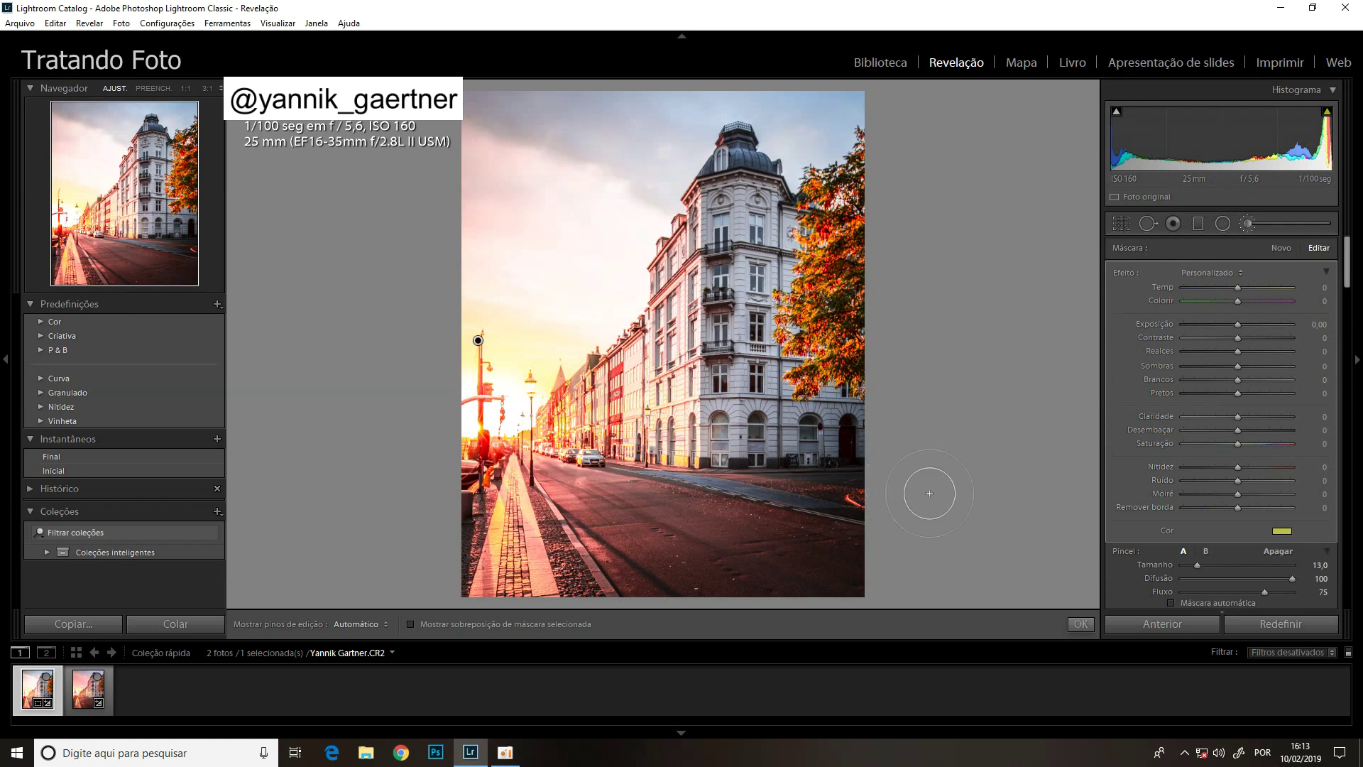
Paint a new salmon-tinted brush mask across the upper-left sky.
click(1281, 249)
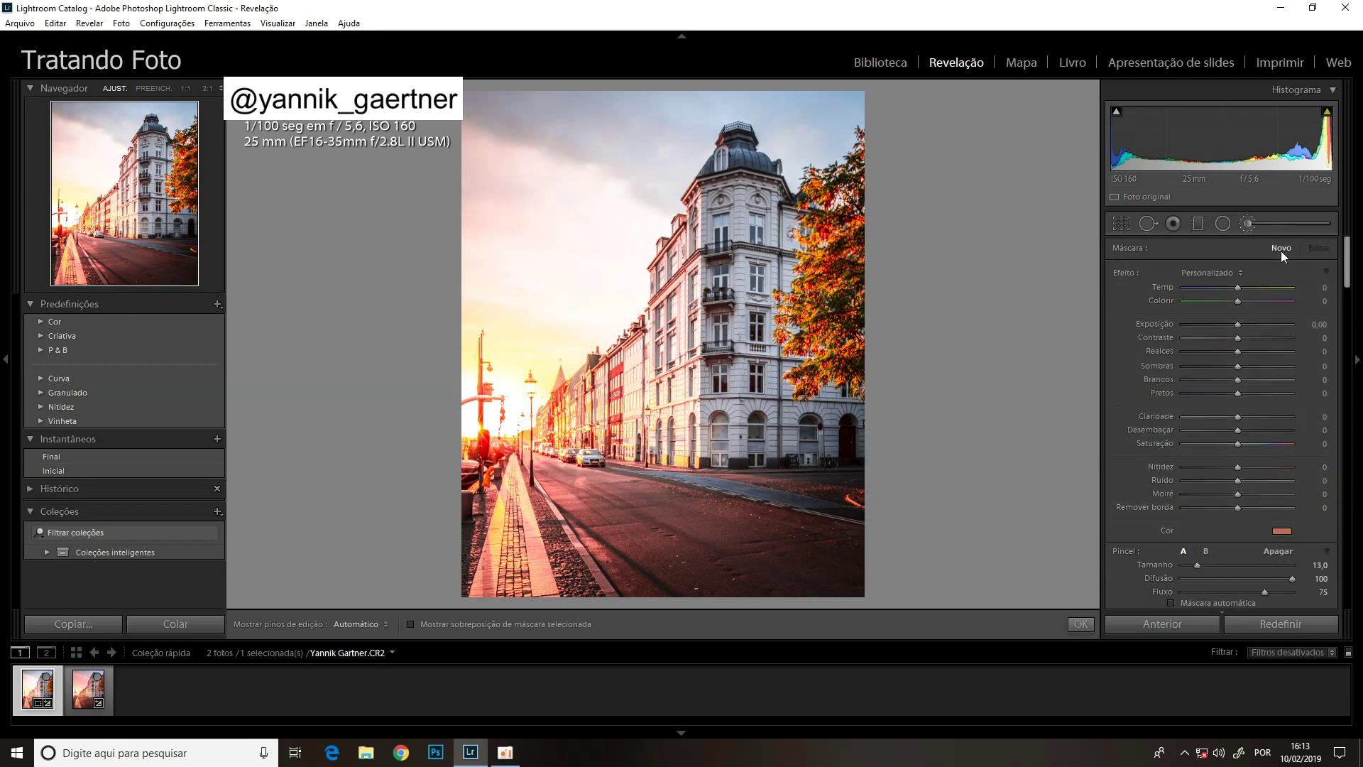
click(1282, 531)
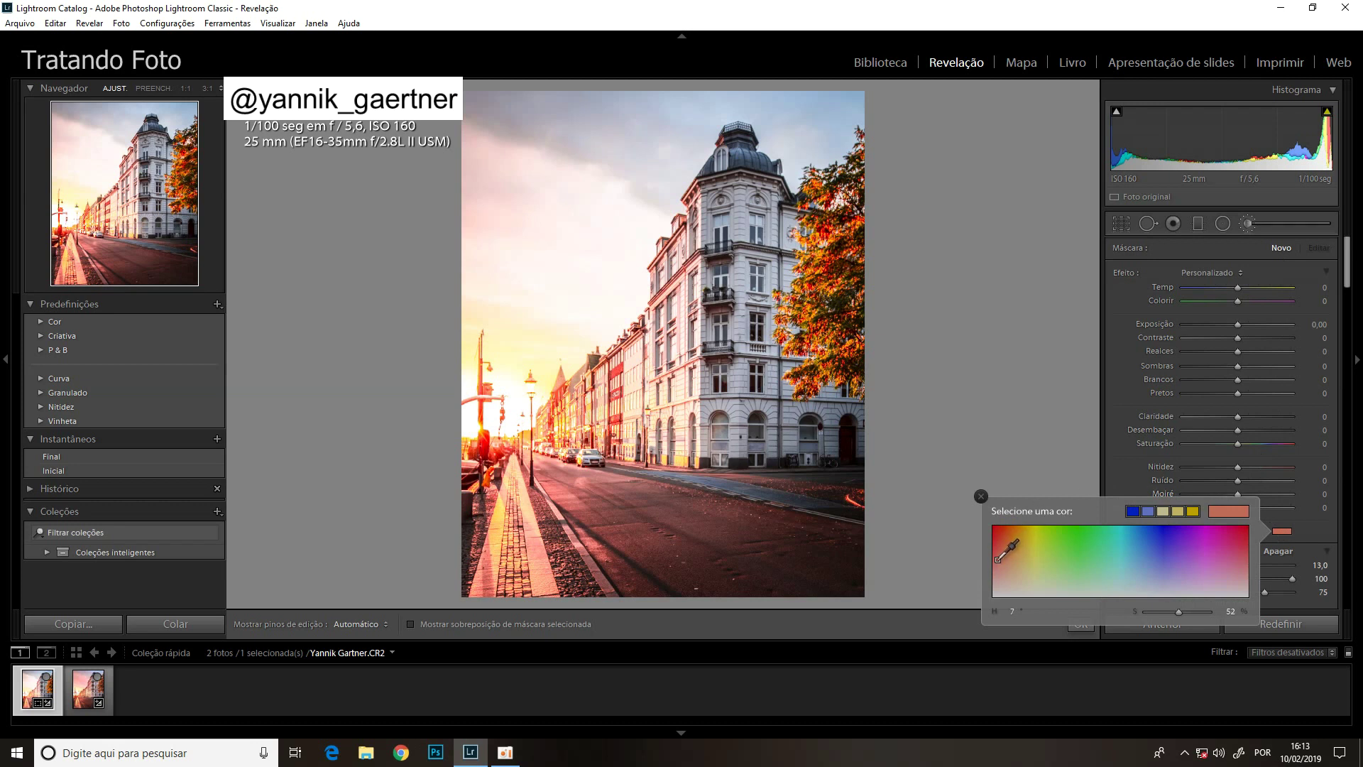
click(999, 559)
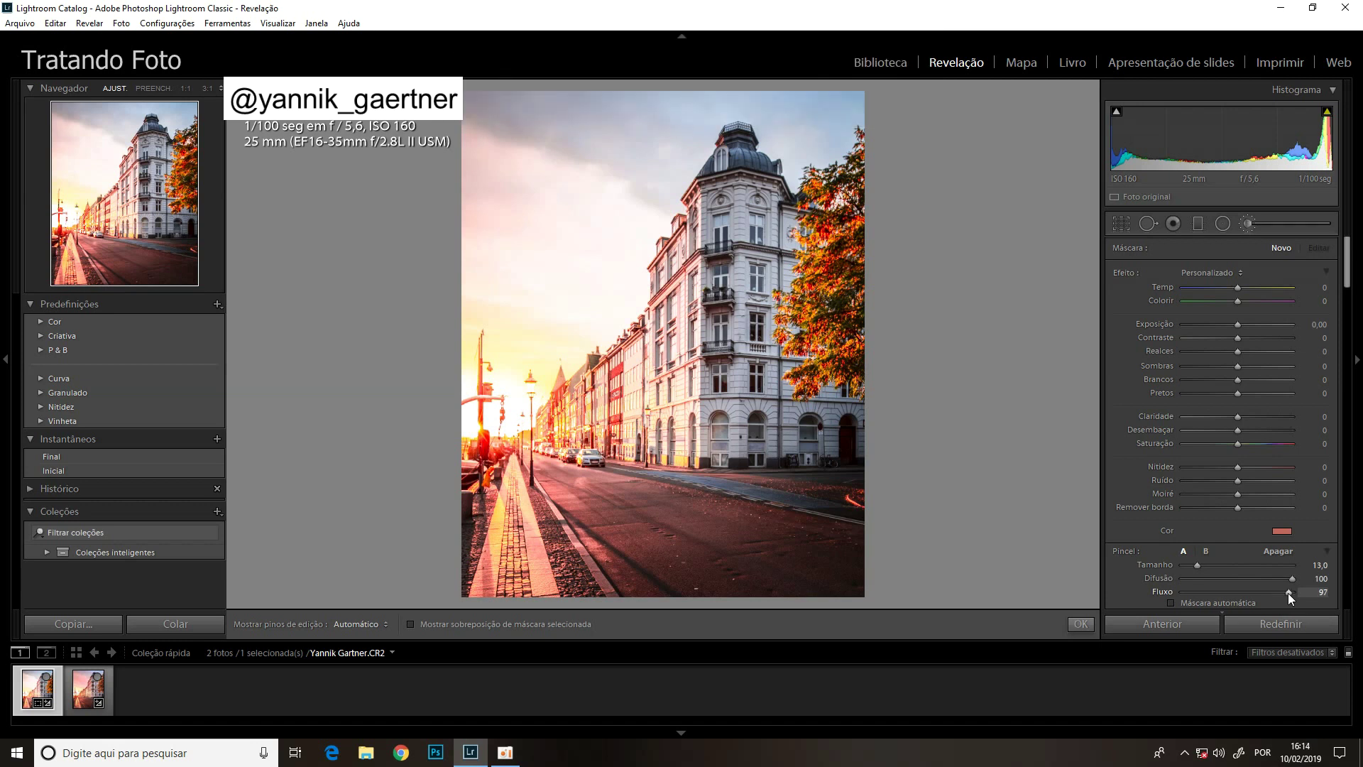
key(h)
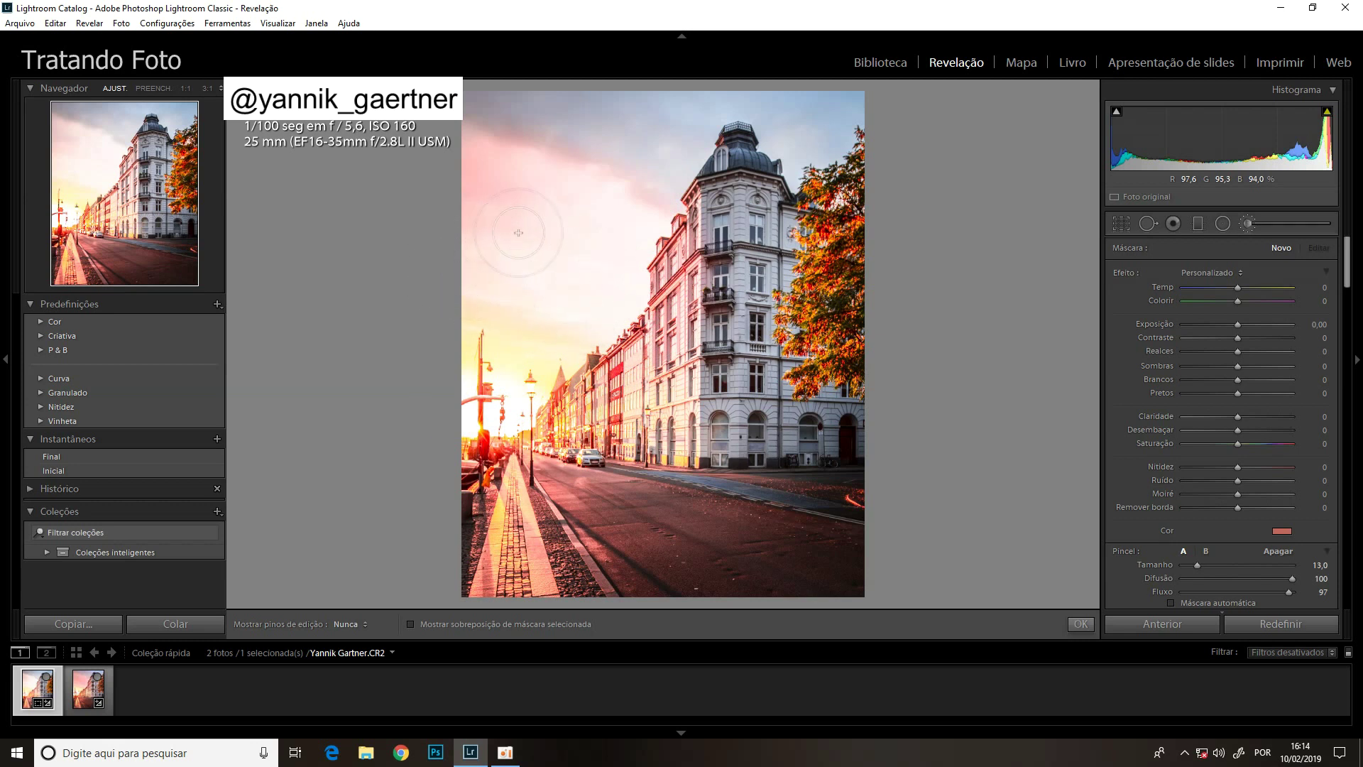
drag(488, 256, 574, 191)
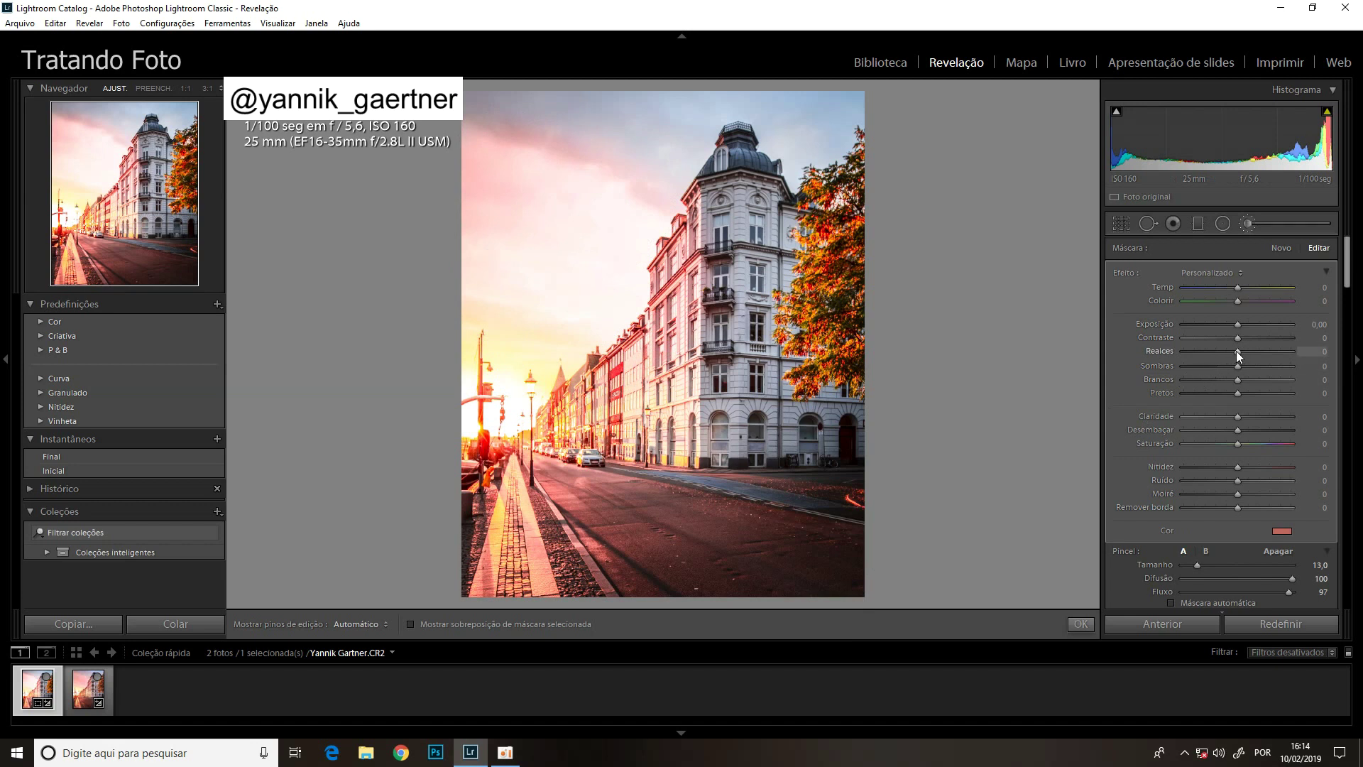
Give the salmon sky brush highlights -58 and shadows -14, then switch it to Erase.
drag(1237, 351, 1220, 350)
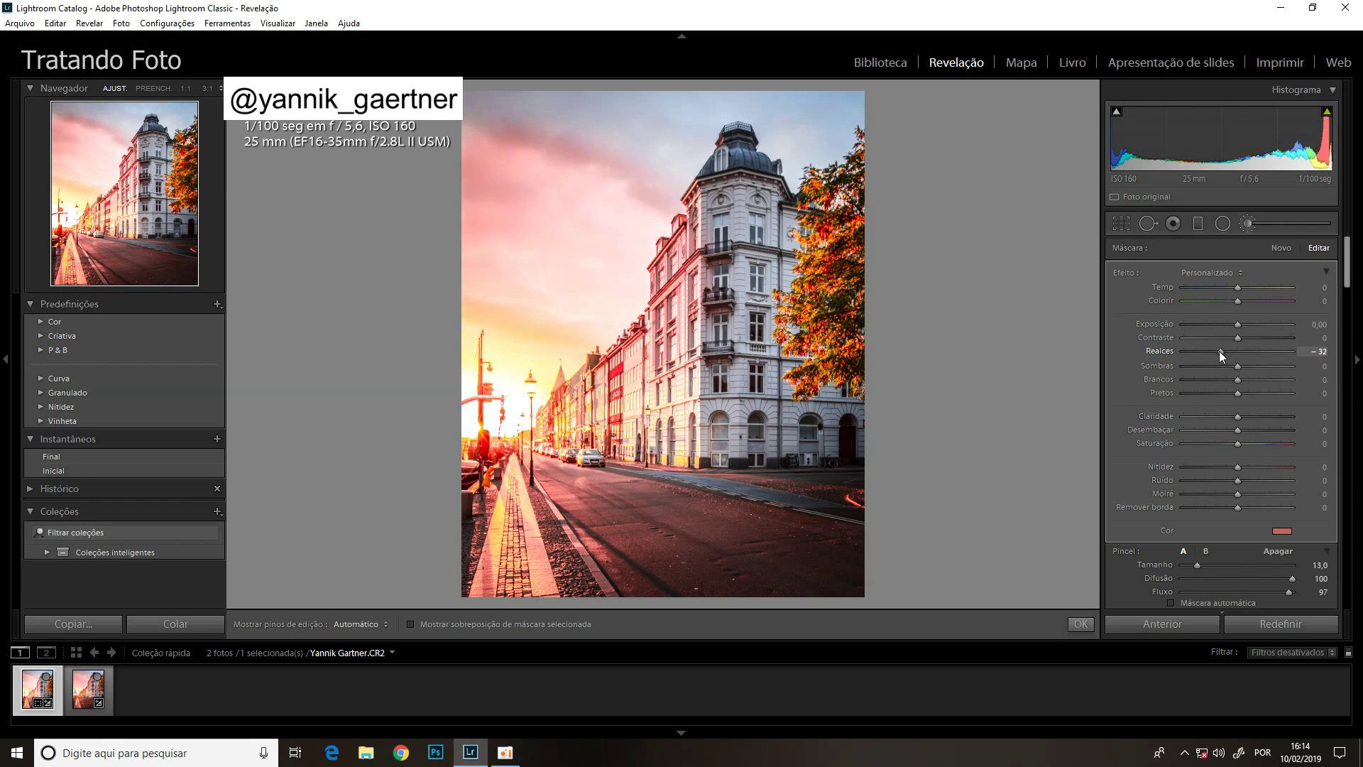
drag(1220, 351, 1205, 351)
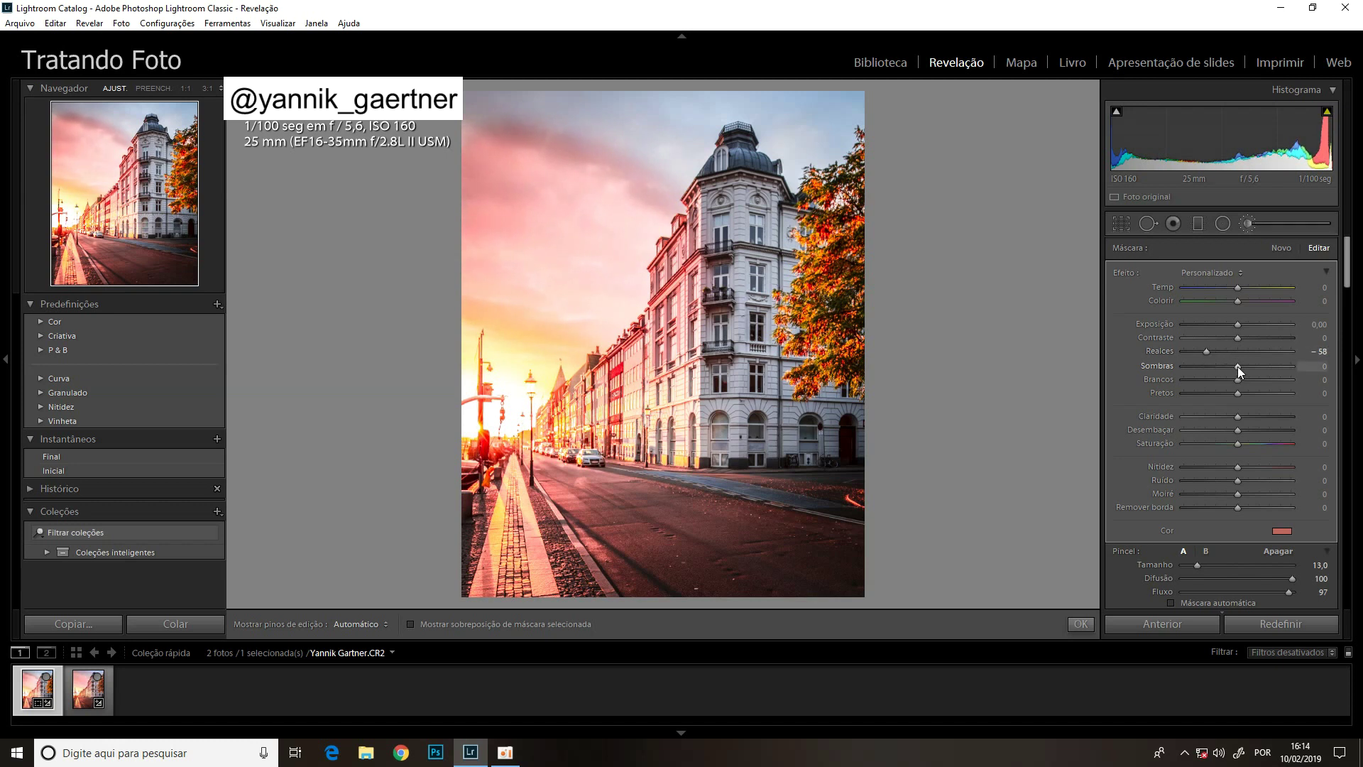
drag(1238, 367, 1228, 367)
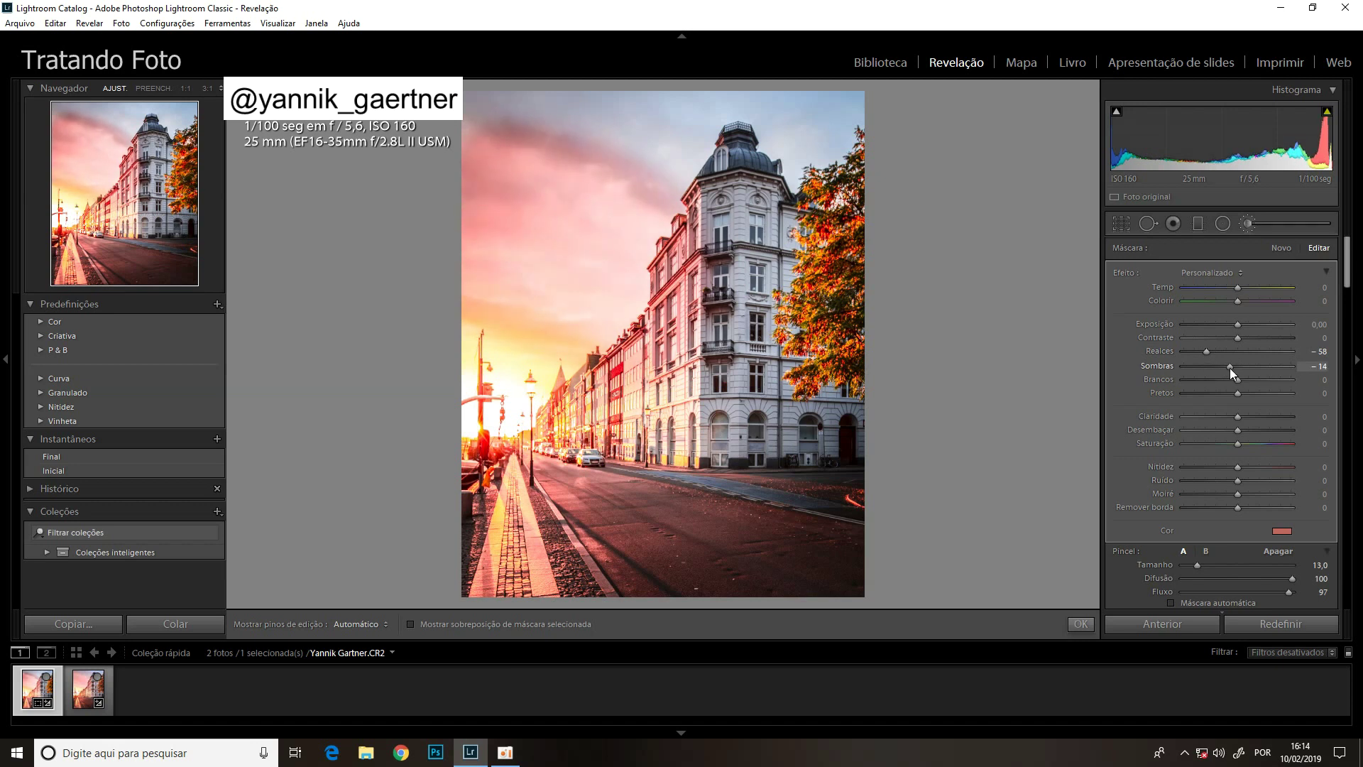
mouse_move(487, 255)
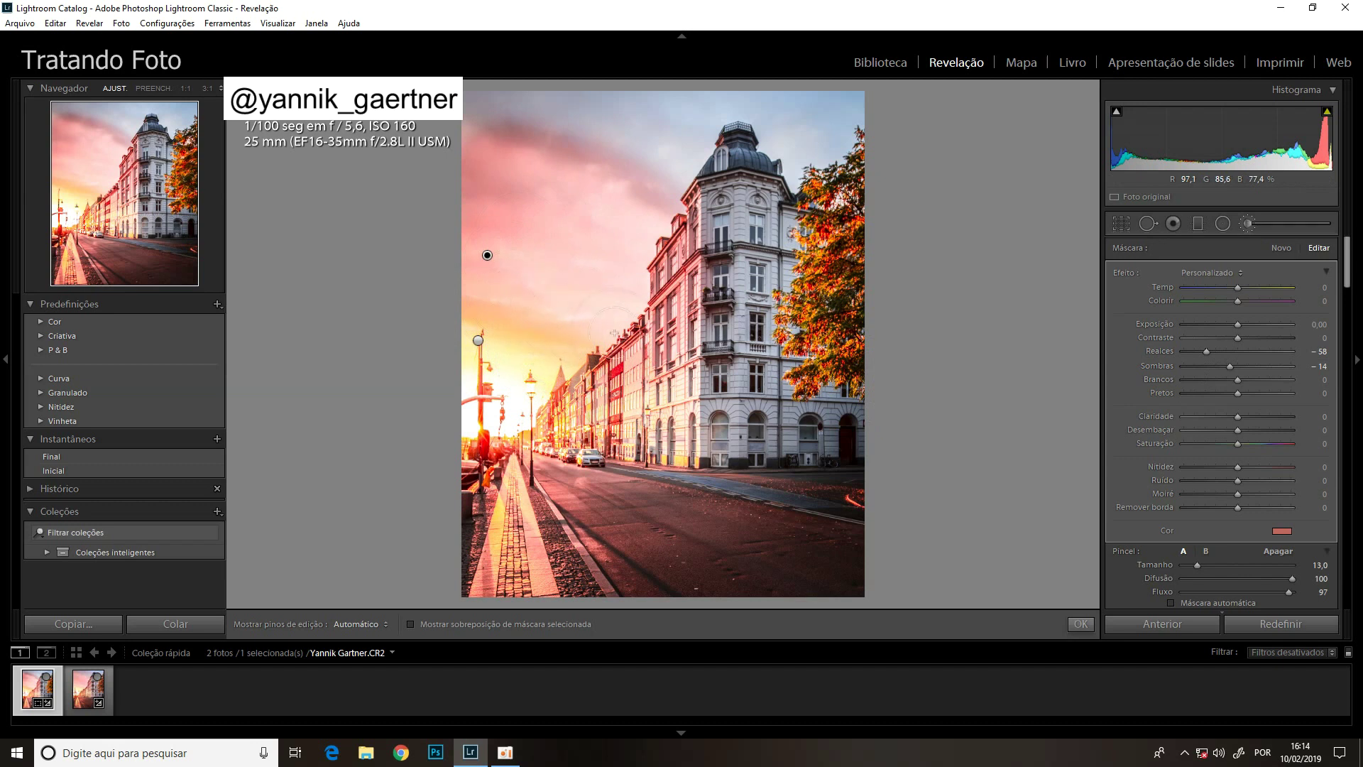
click(1277, 550)
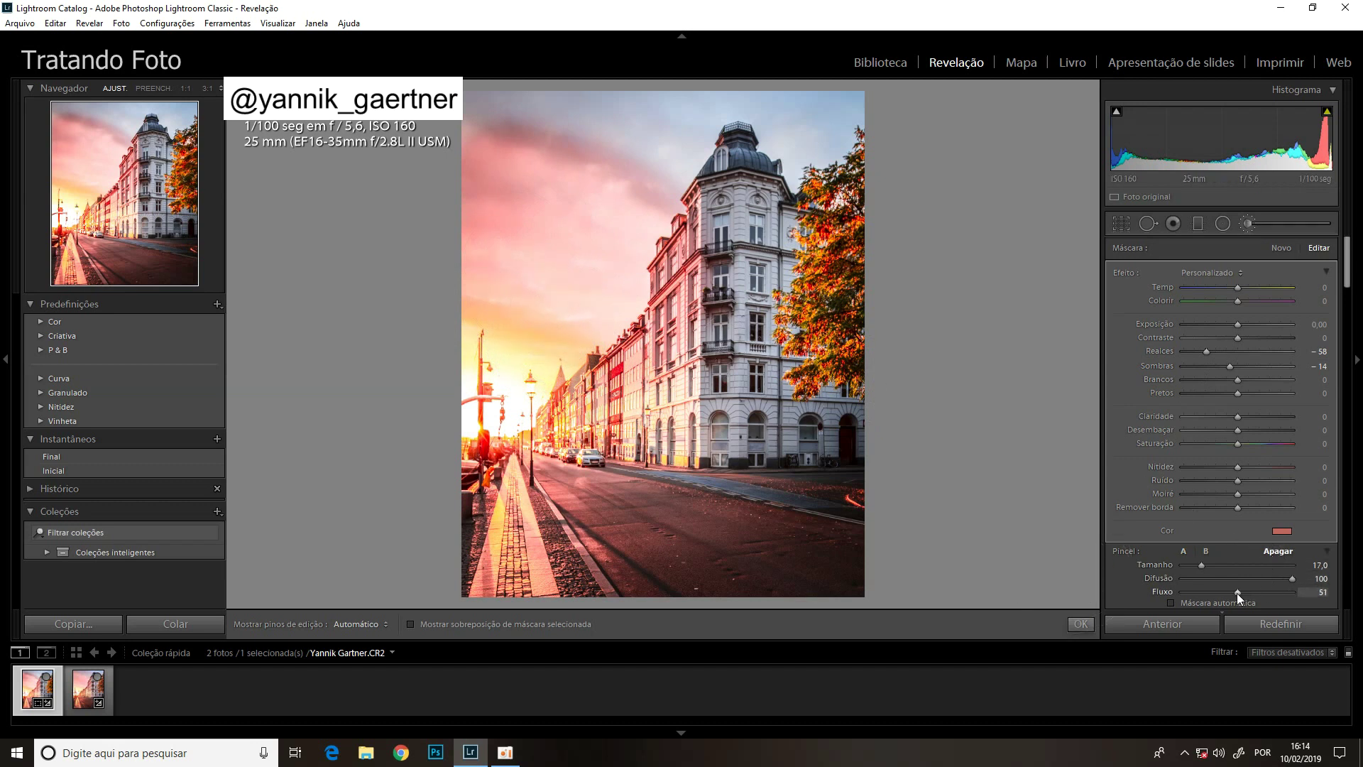
Raise the eraser flow and hide the edit pins to see the sky.
drag(1237, 590, 1268, 585)
scroll(516, 374, down, 1)
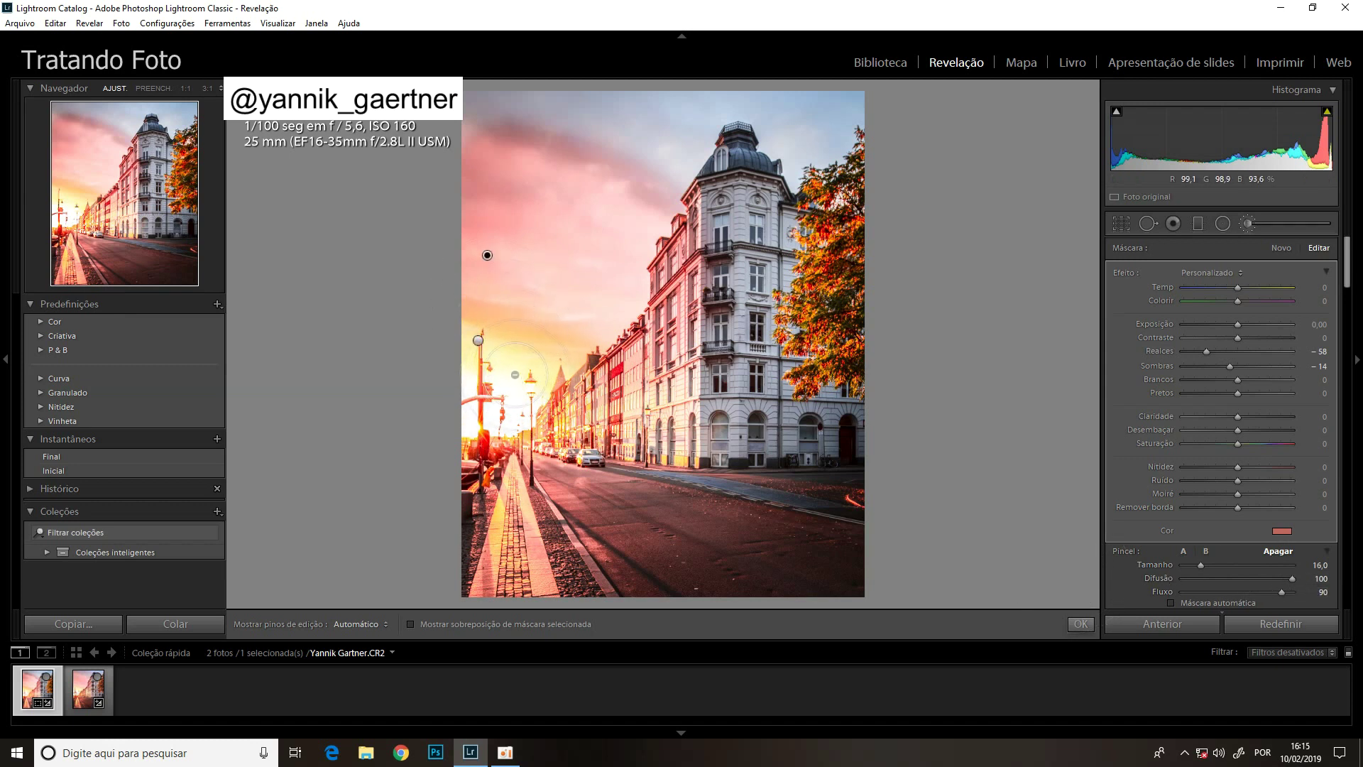
scroll(516, 374, down, 8)
key(h)
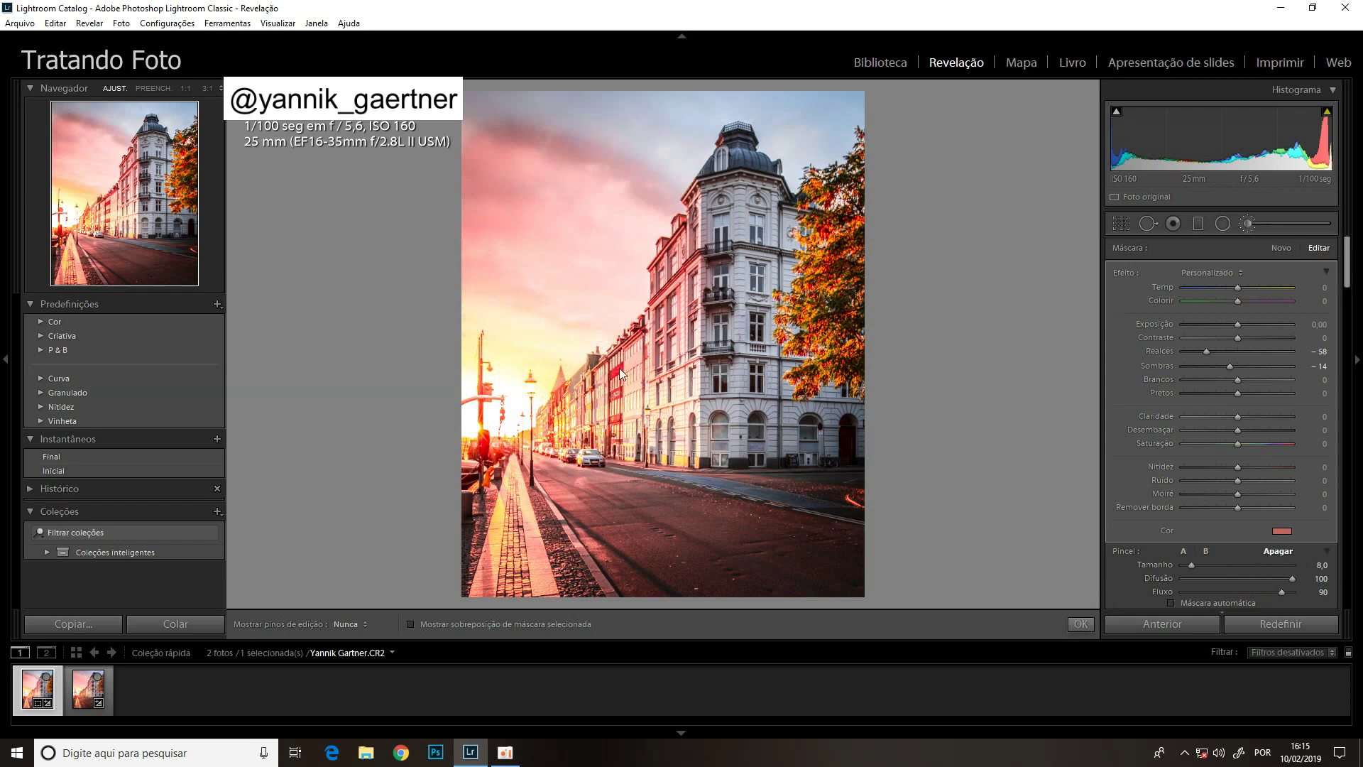
key(h)
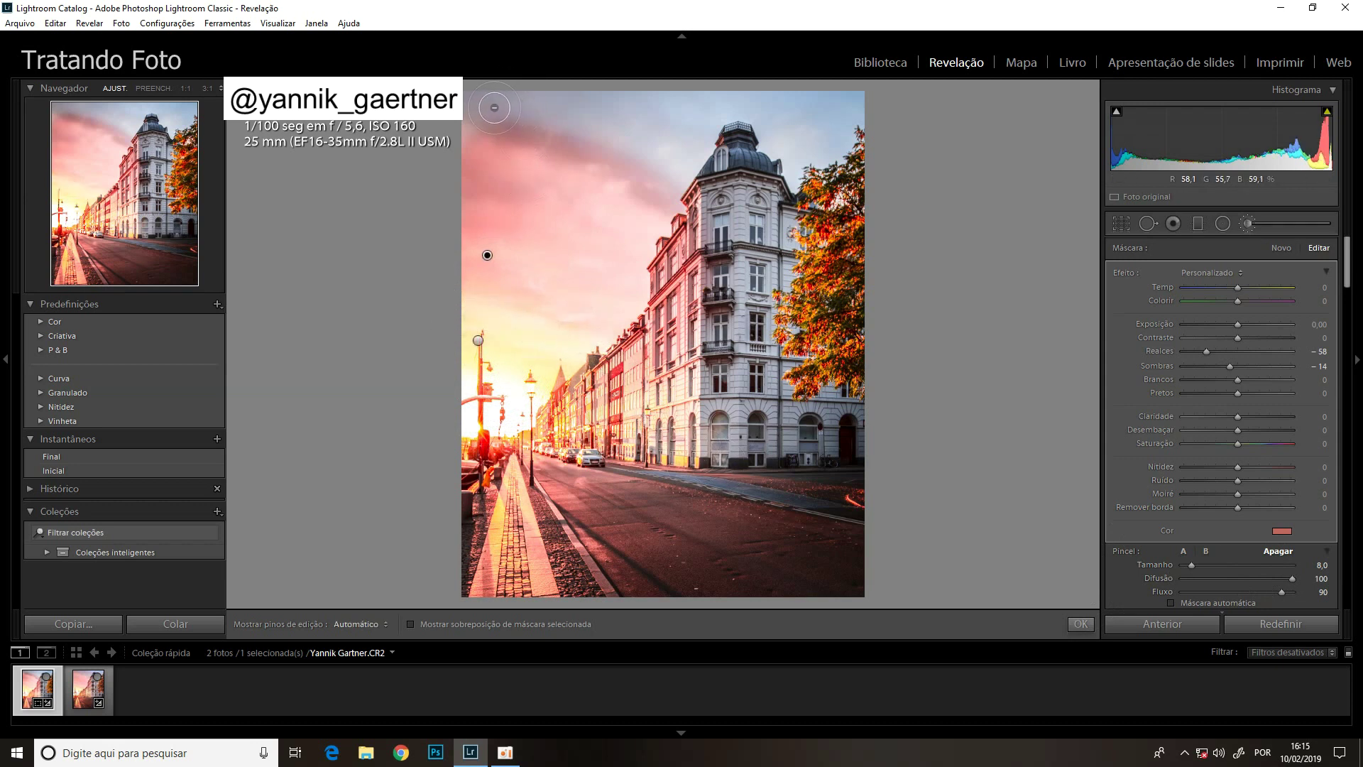
key(h)
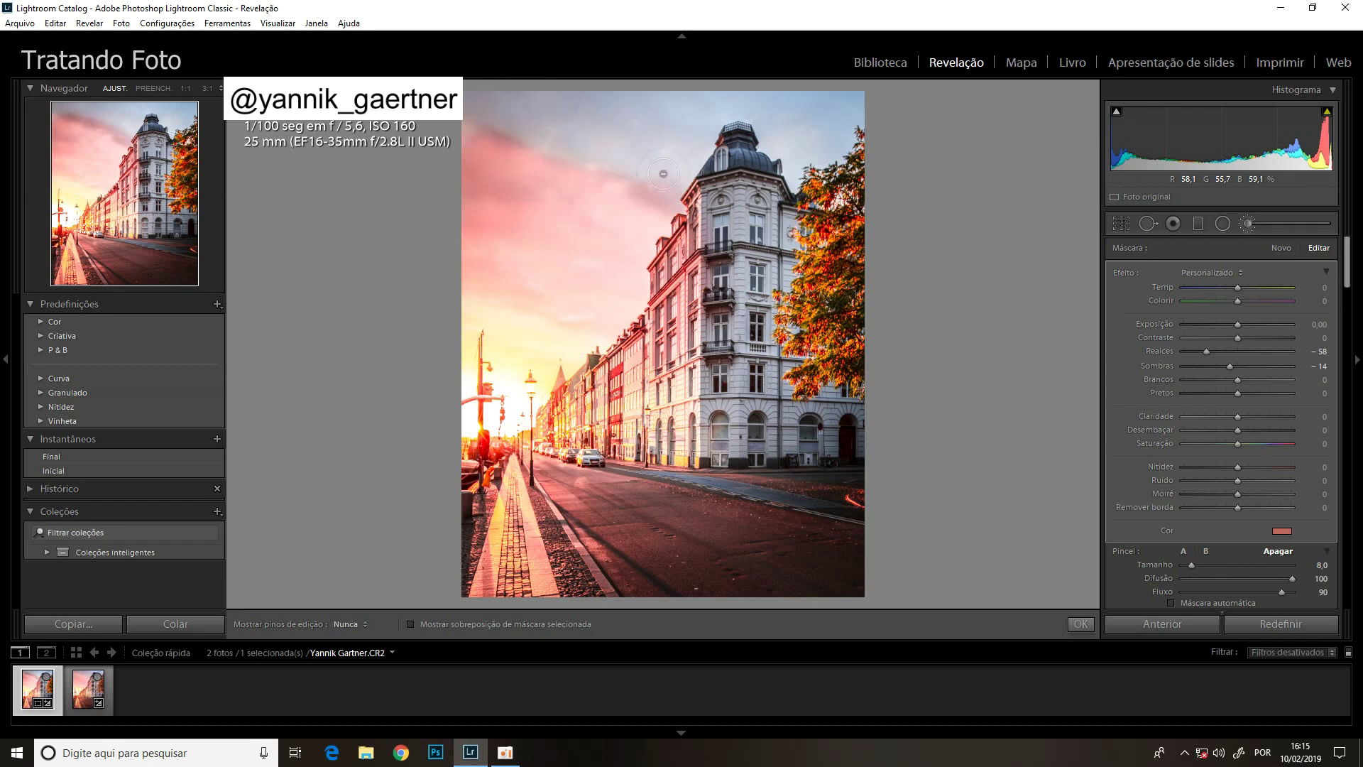
Paint over the upper sky to brighten it, then close the brush and view the reference JPG.
drag(650, 165, 599, 139)
key(h)
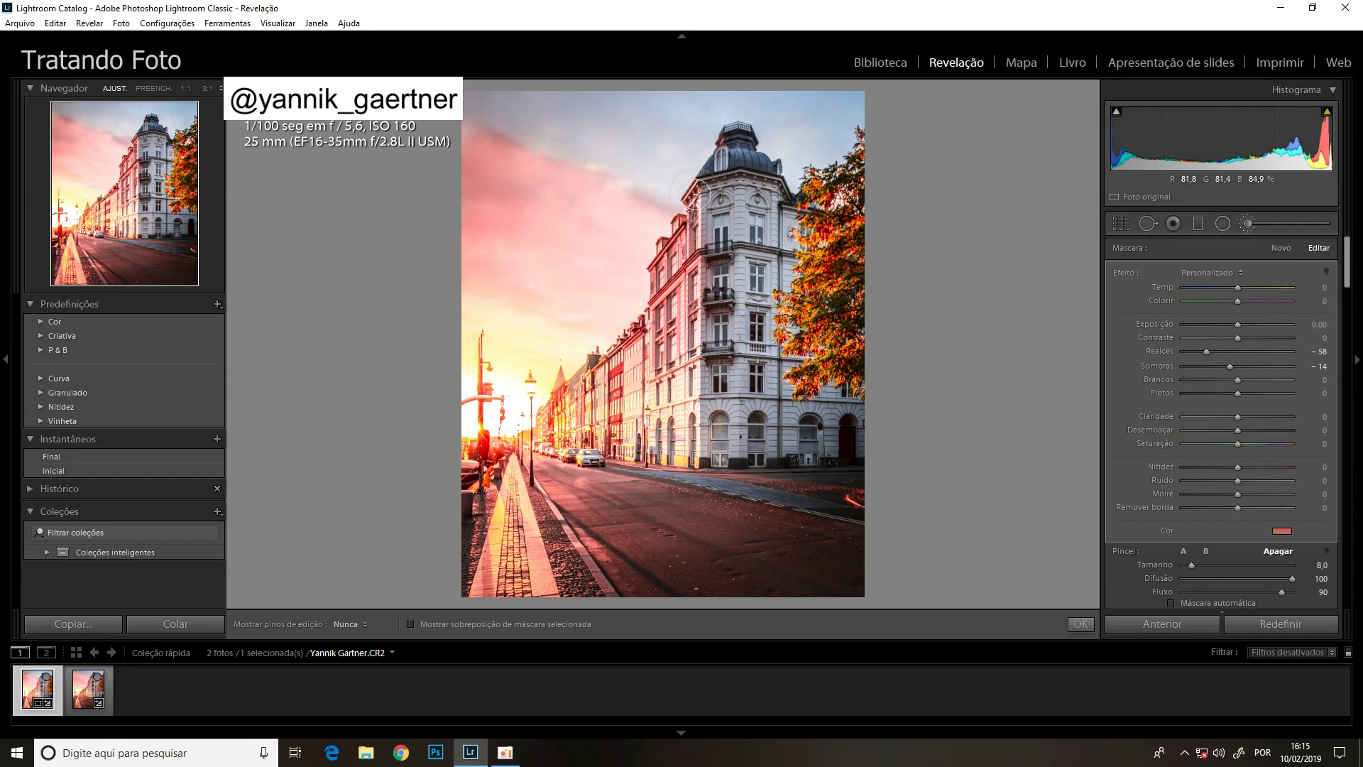
key(h)
click(1184, 551)
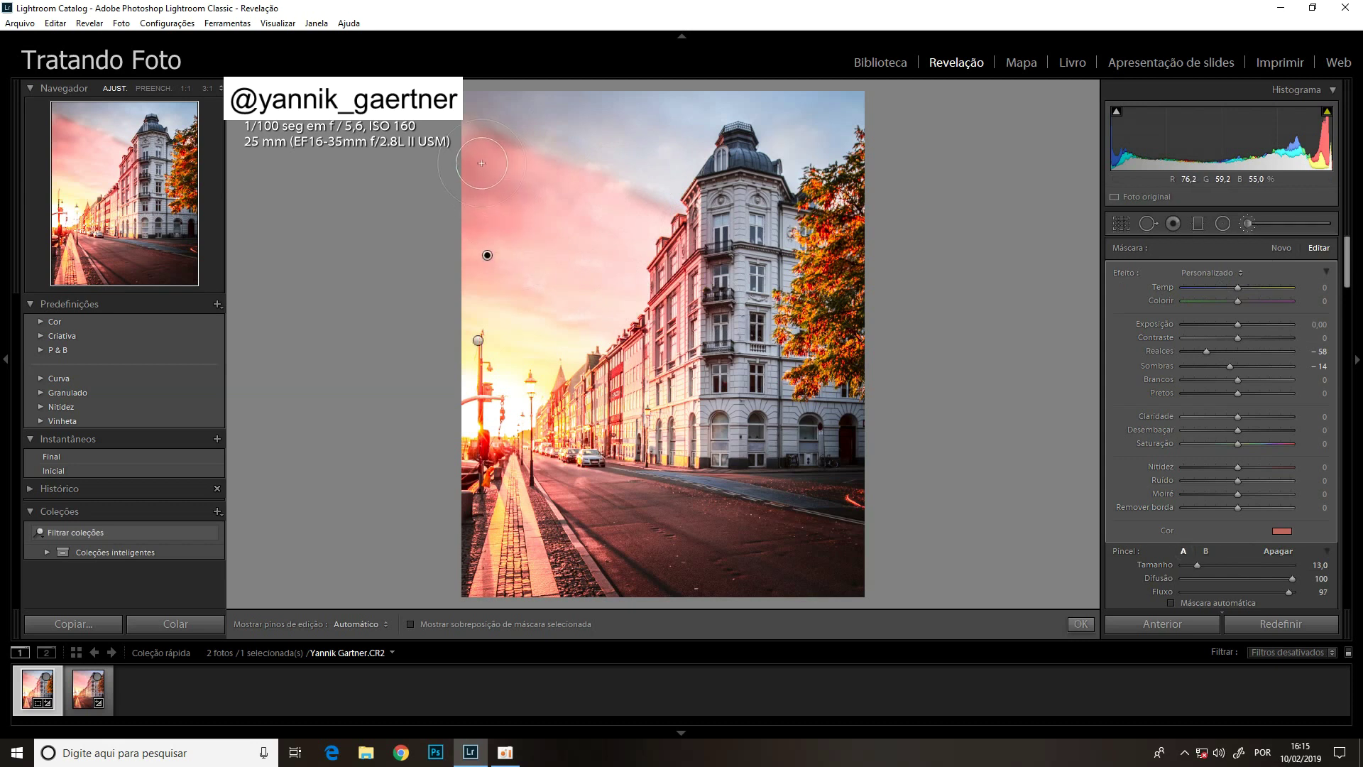
scroll(497, 213, down, 5)
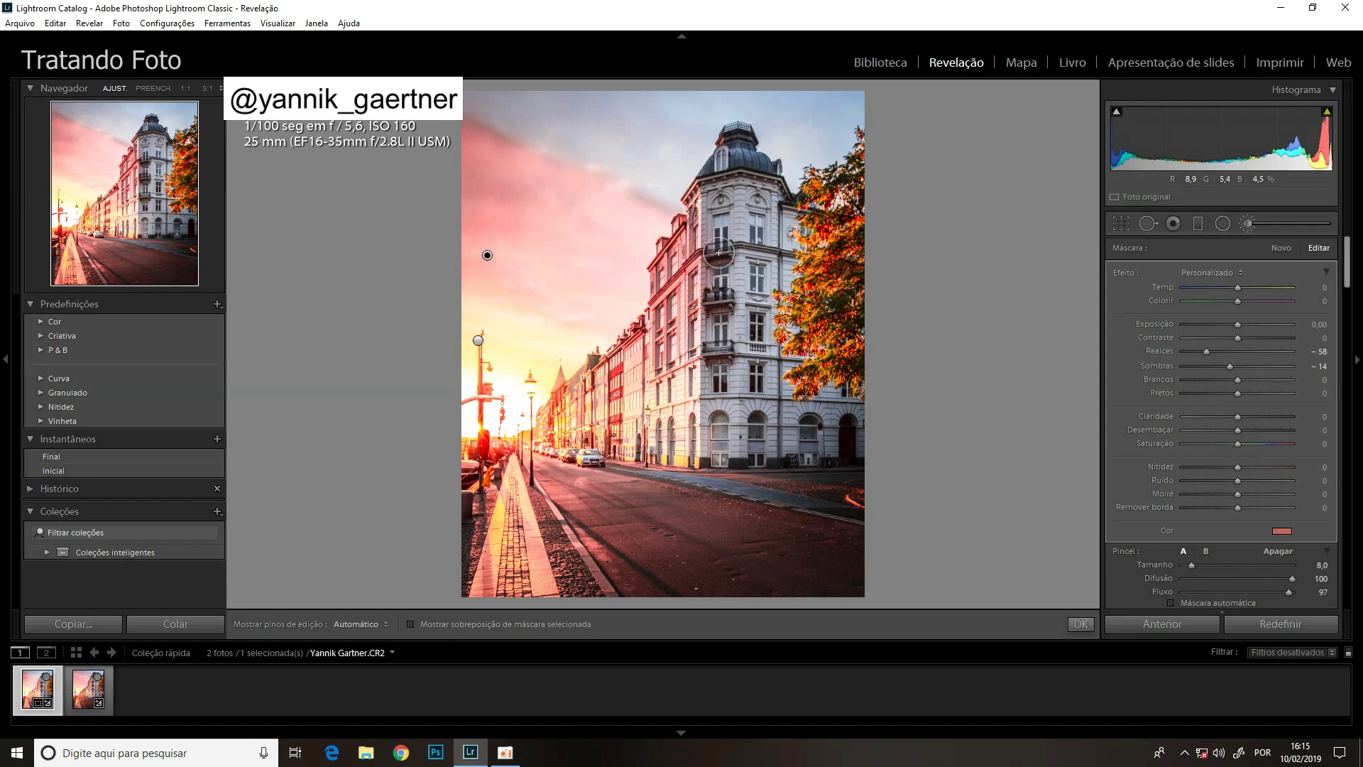
key(k)
key(Right)
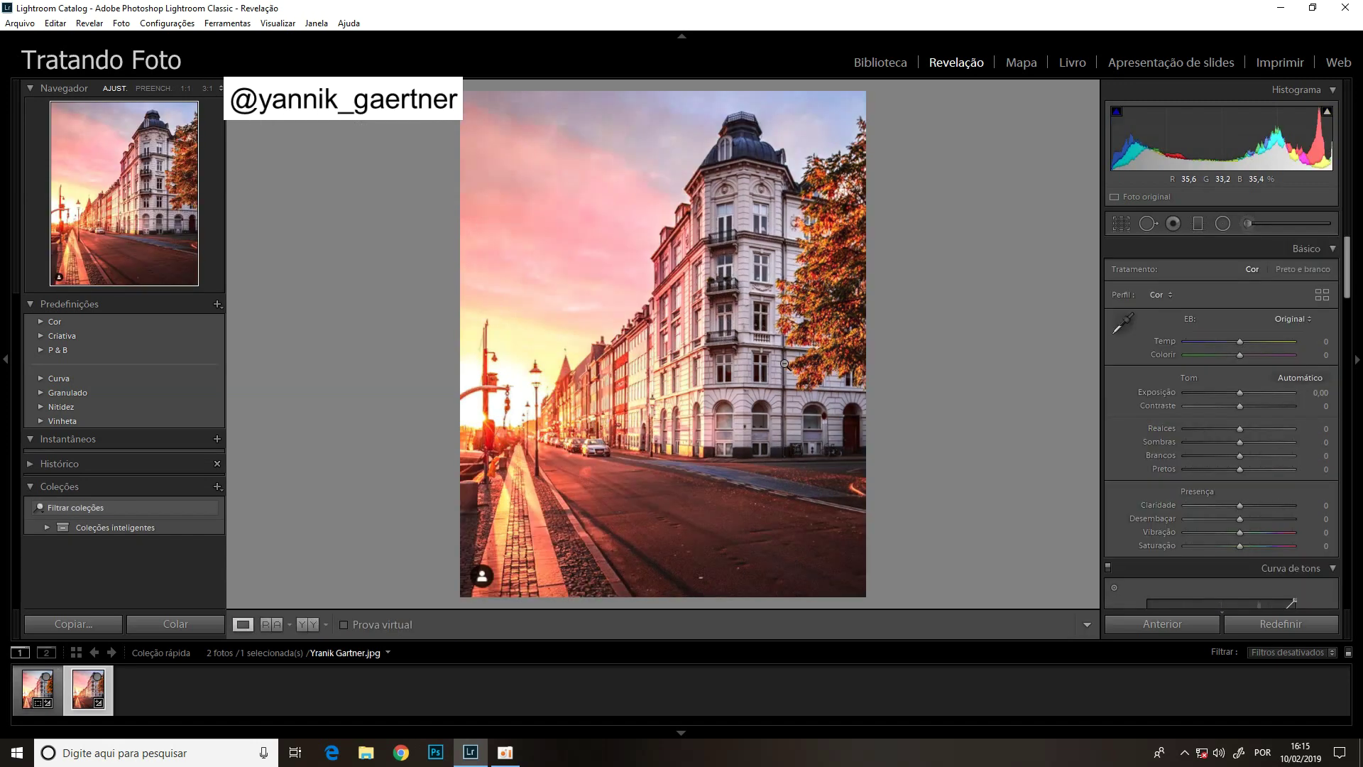
Flip between the reference JPG and the edited raw photo, then start a new brush adjustment.
key(Left)
key(Right)
key(Left)
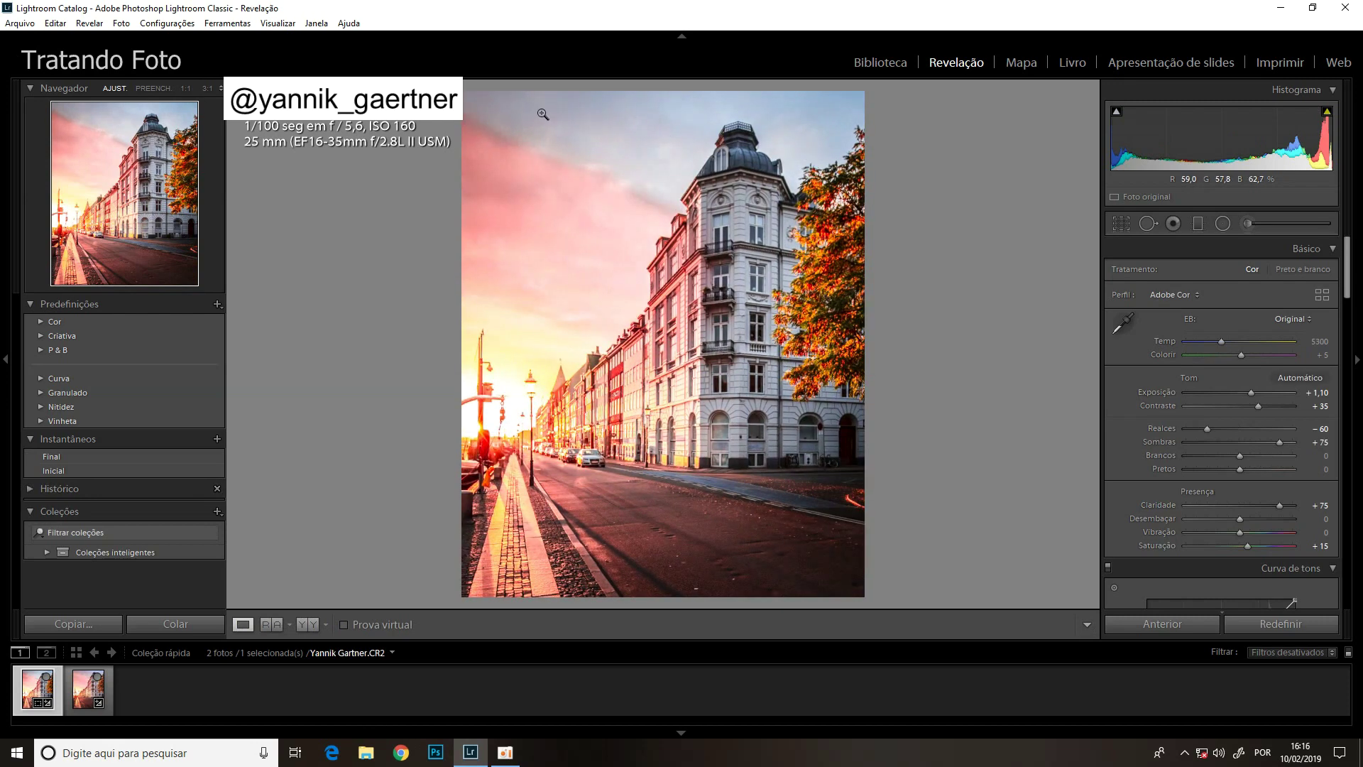
key(Right)
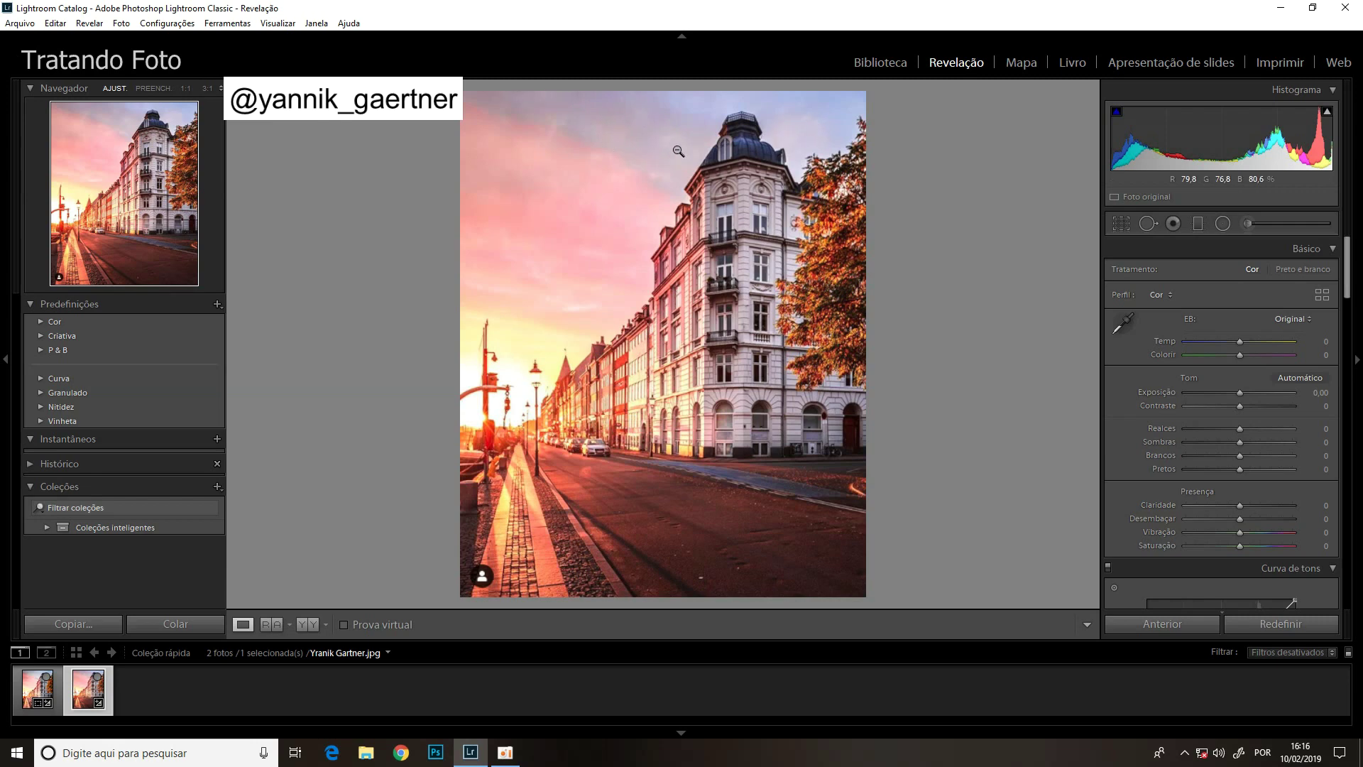
key(Left)
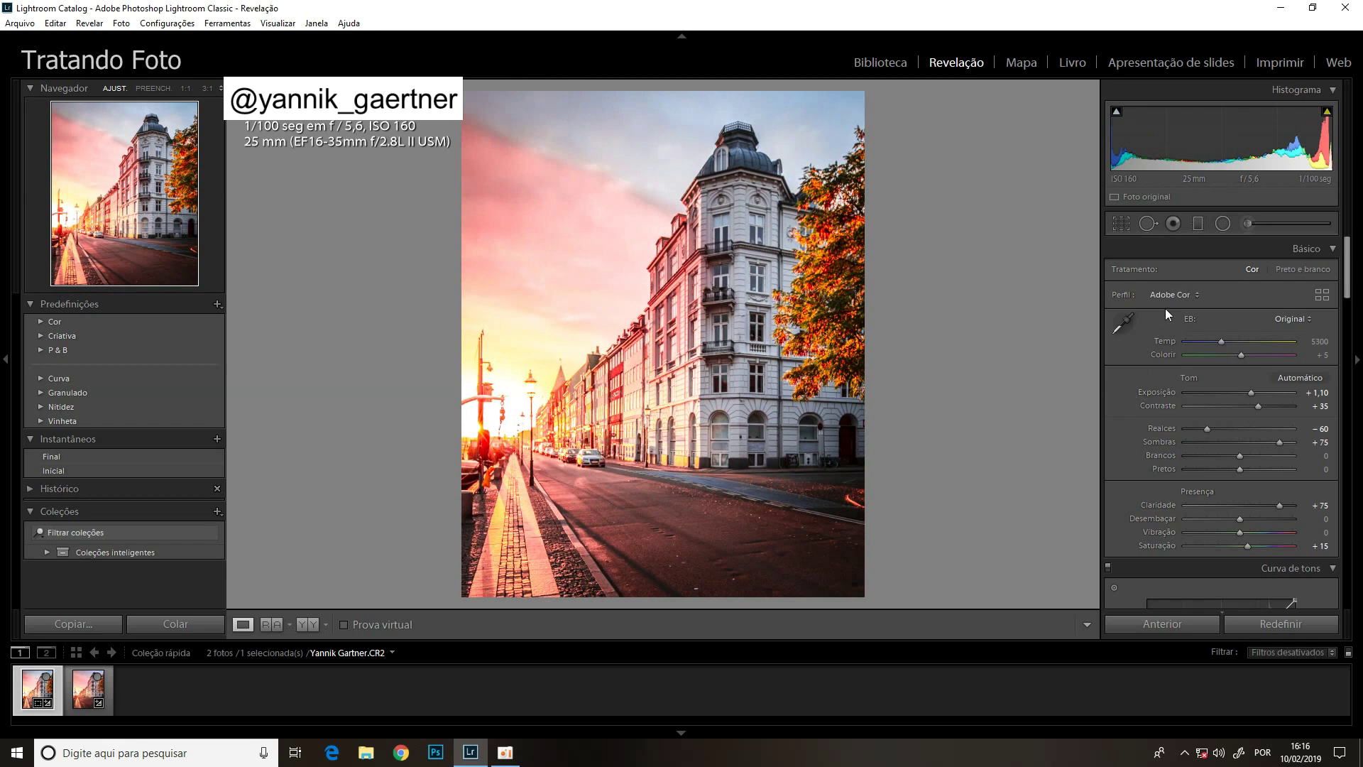
click(1246, 224)
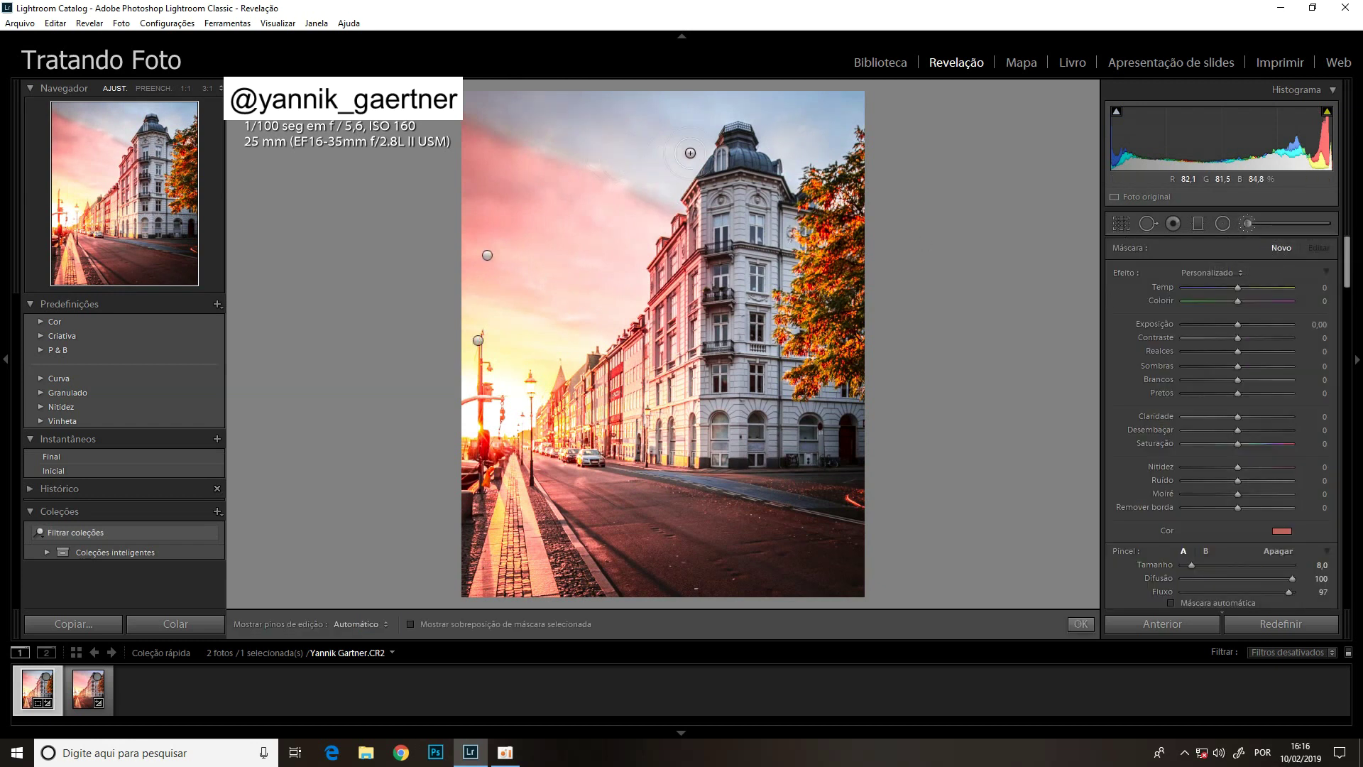
Paint an untinted brush on the upper-left sky with exposure -0.47, saturation -33 and flow 52.
scroll(690, 153, up, 6)
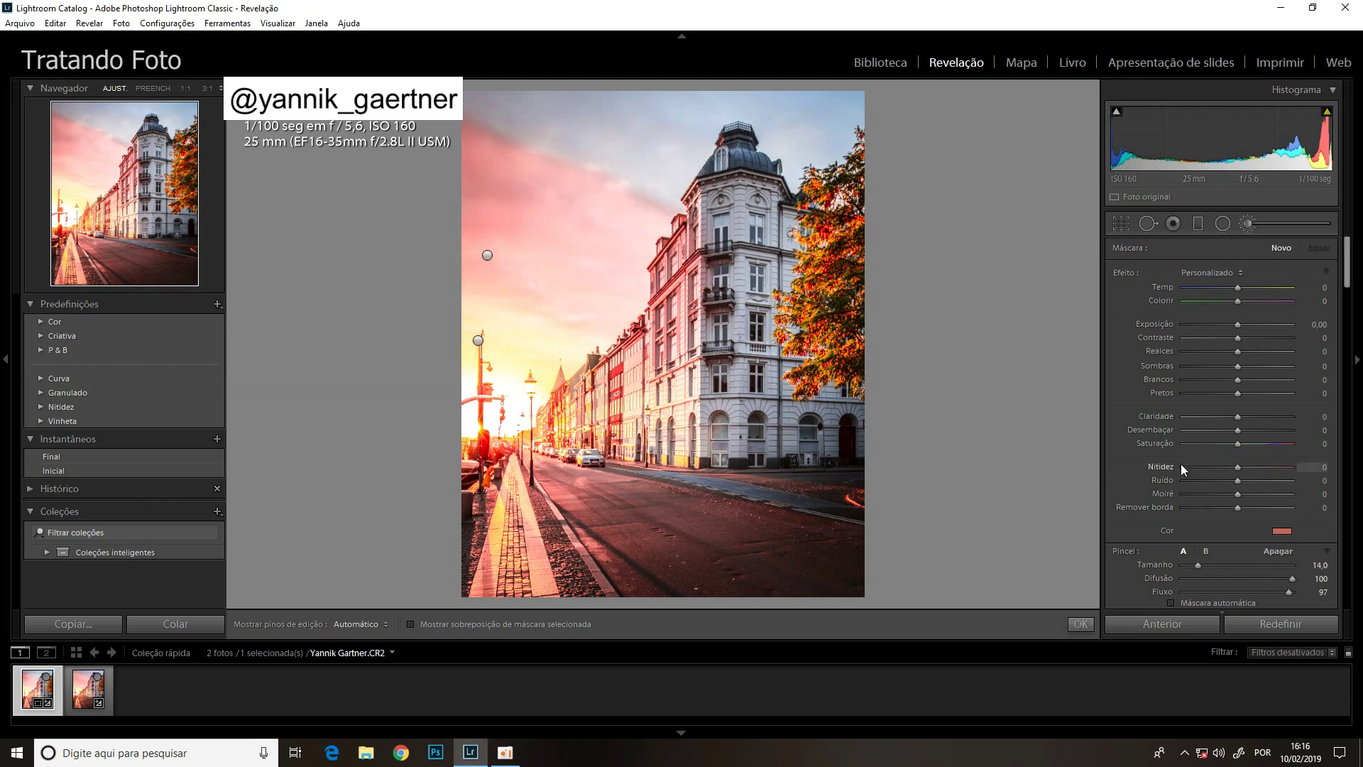
click(1280, 530)
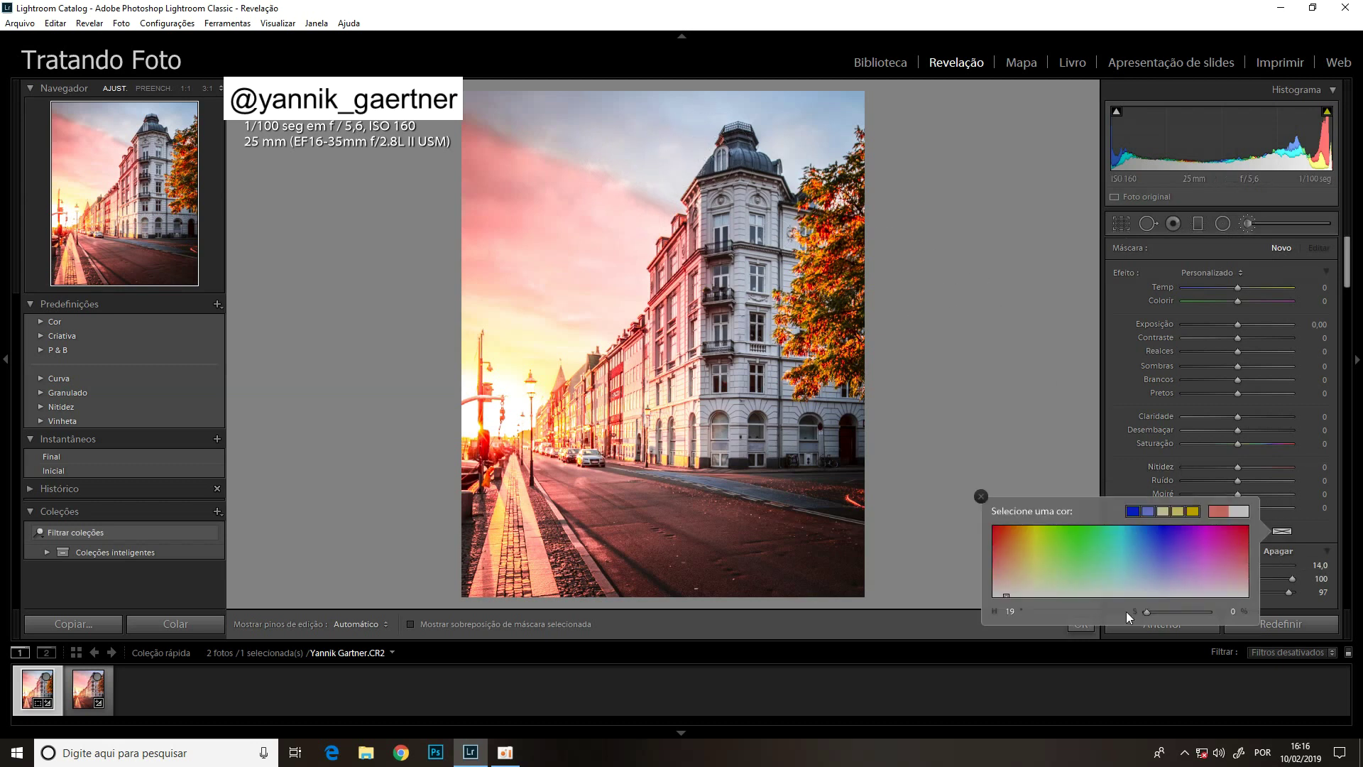
click(1126, 611)
drag(1238, 325, 1224, 326)
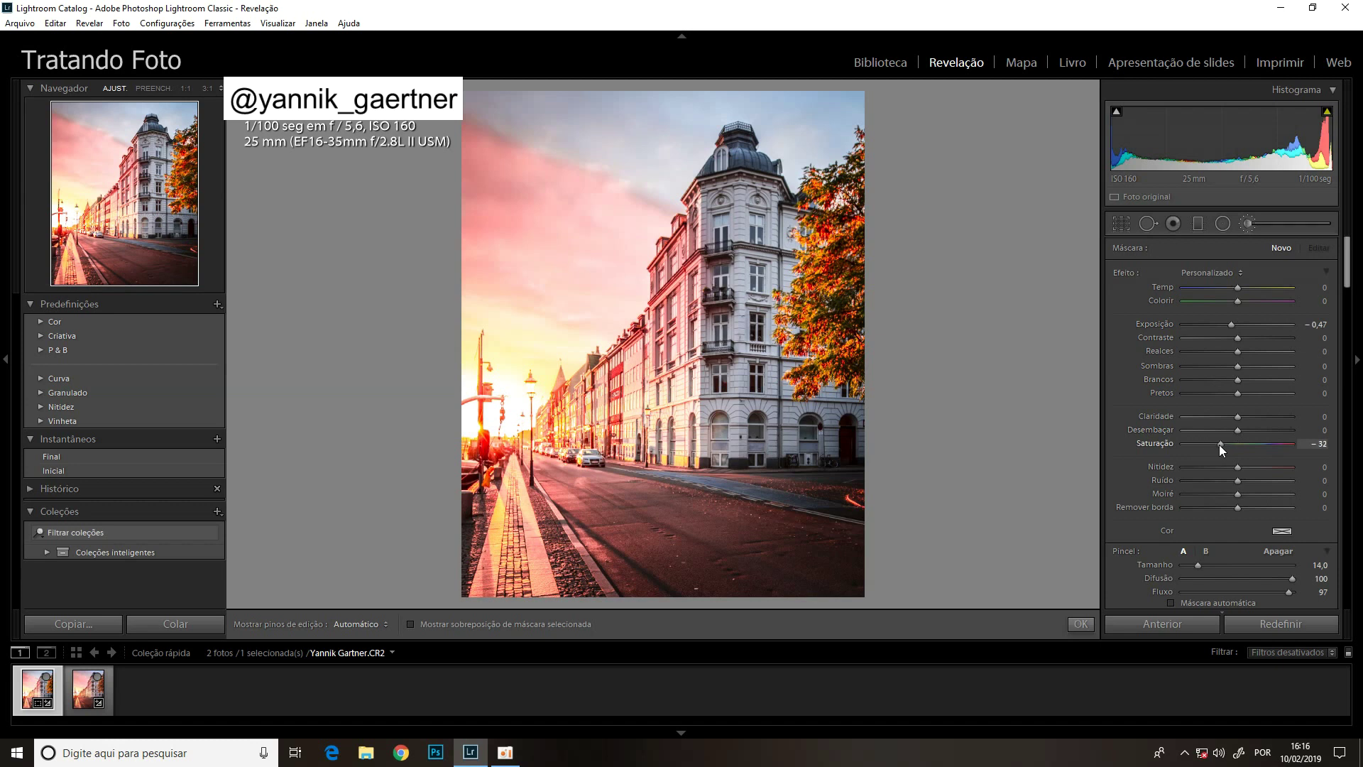
drag(1220, 444, 1219, 445)
click(1240, 591)
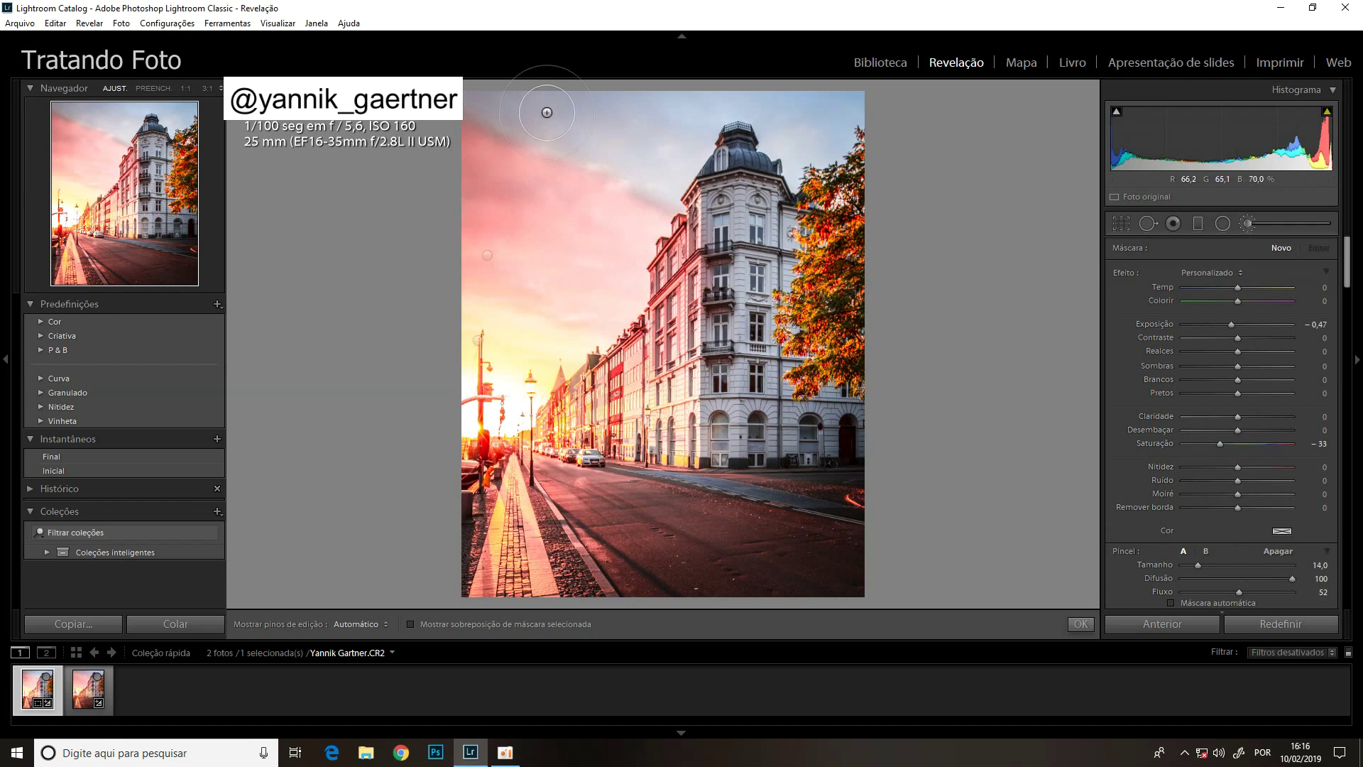
click(635, 160)
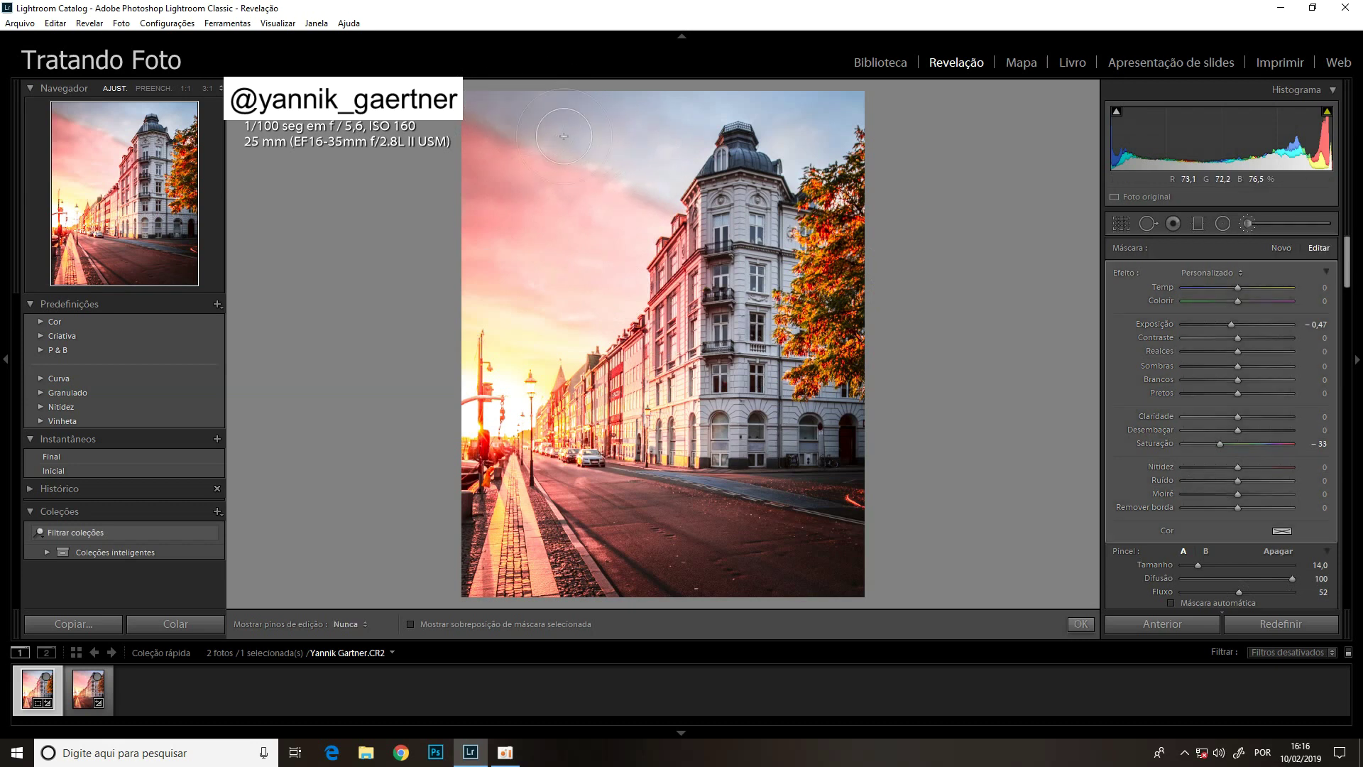
key(k)
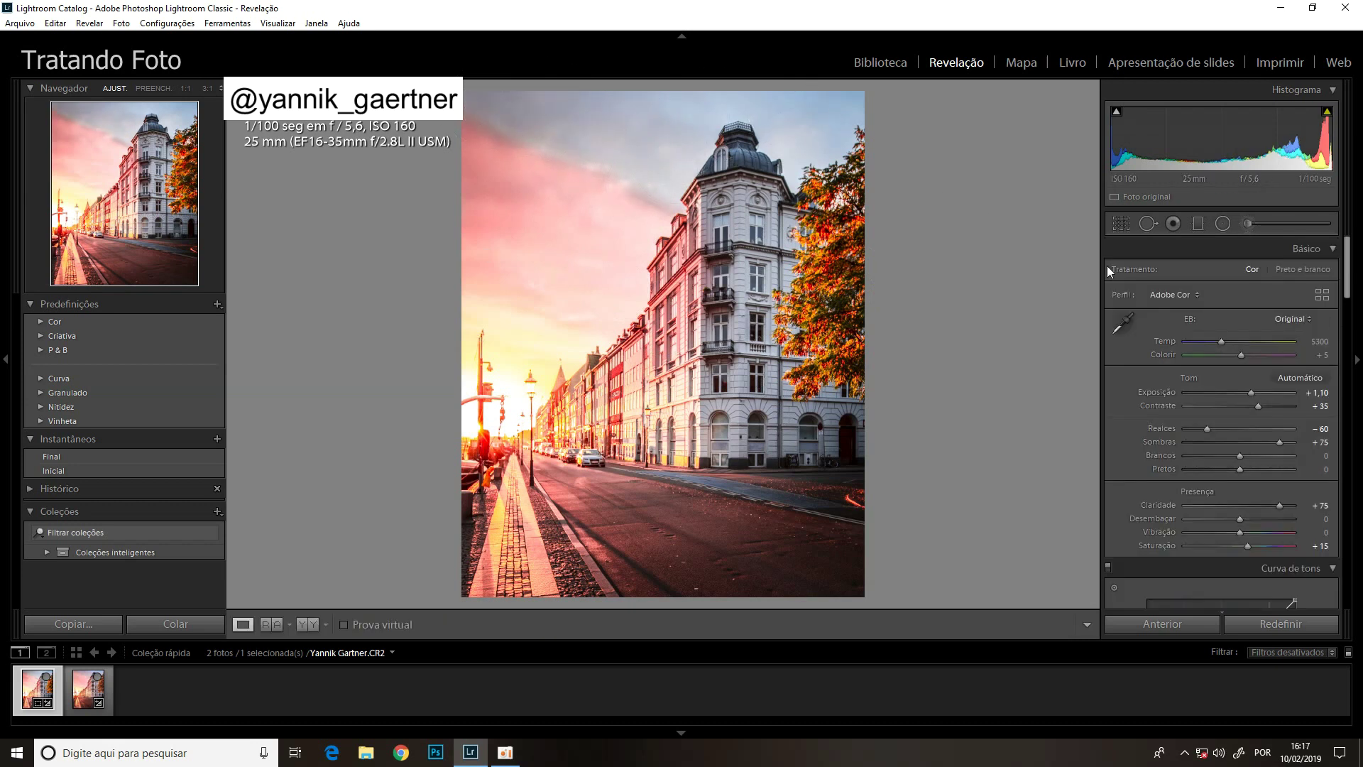
Raise HSL Blue saturation to +62 with the targeted adjustment tool.
click(1347, 342)
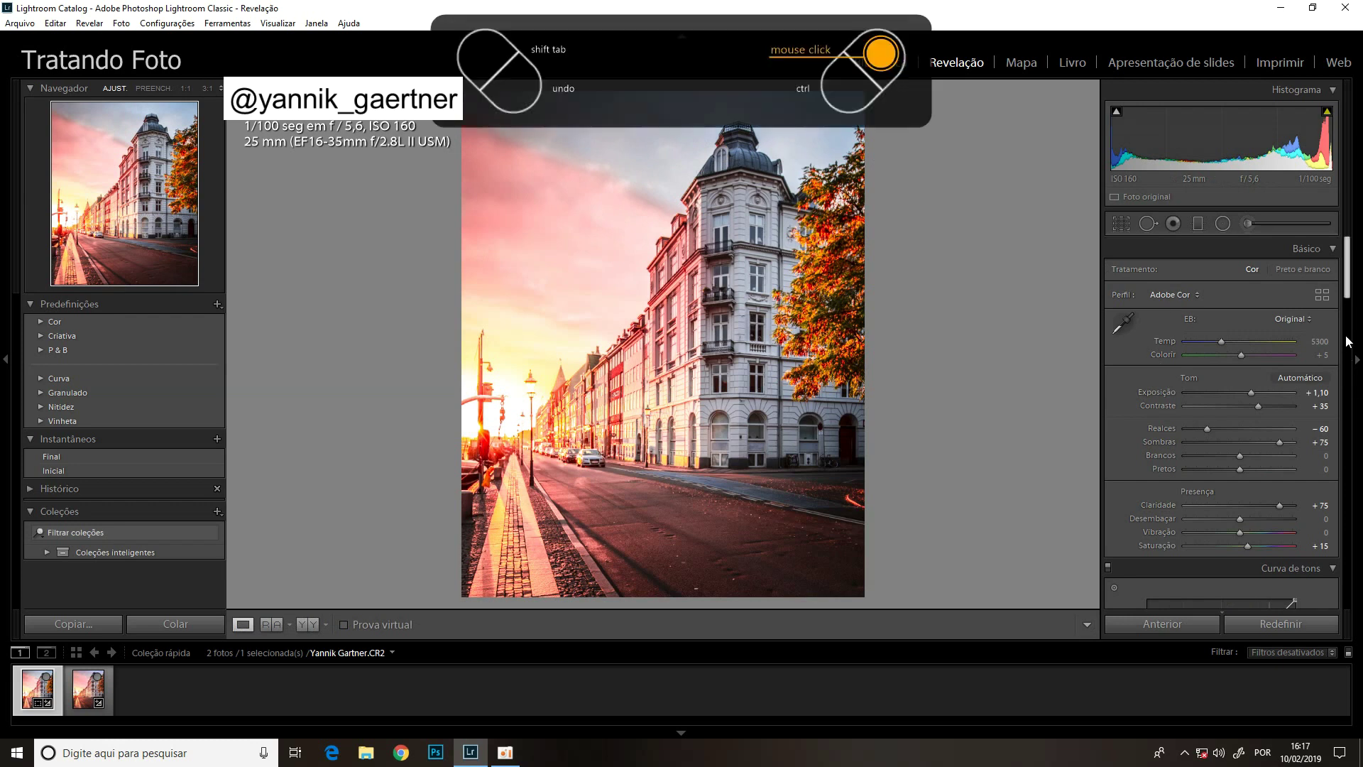
drag(1347, 342, 1348, 359)
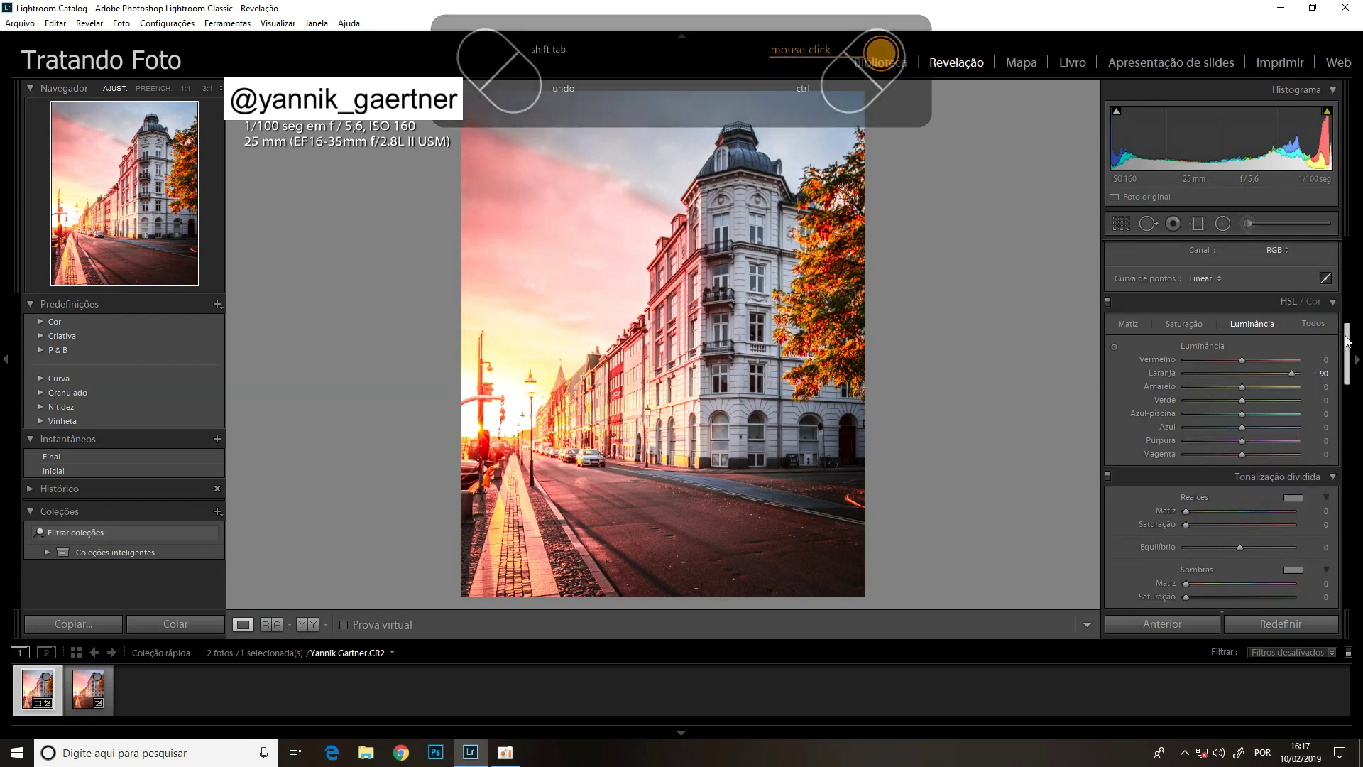
click(1114, 344)
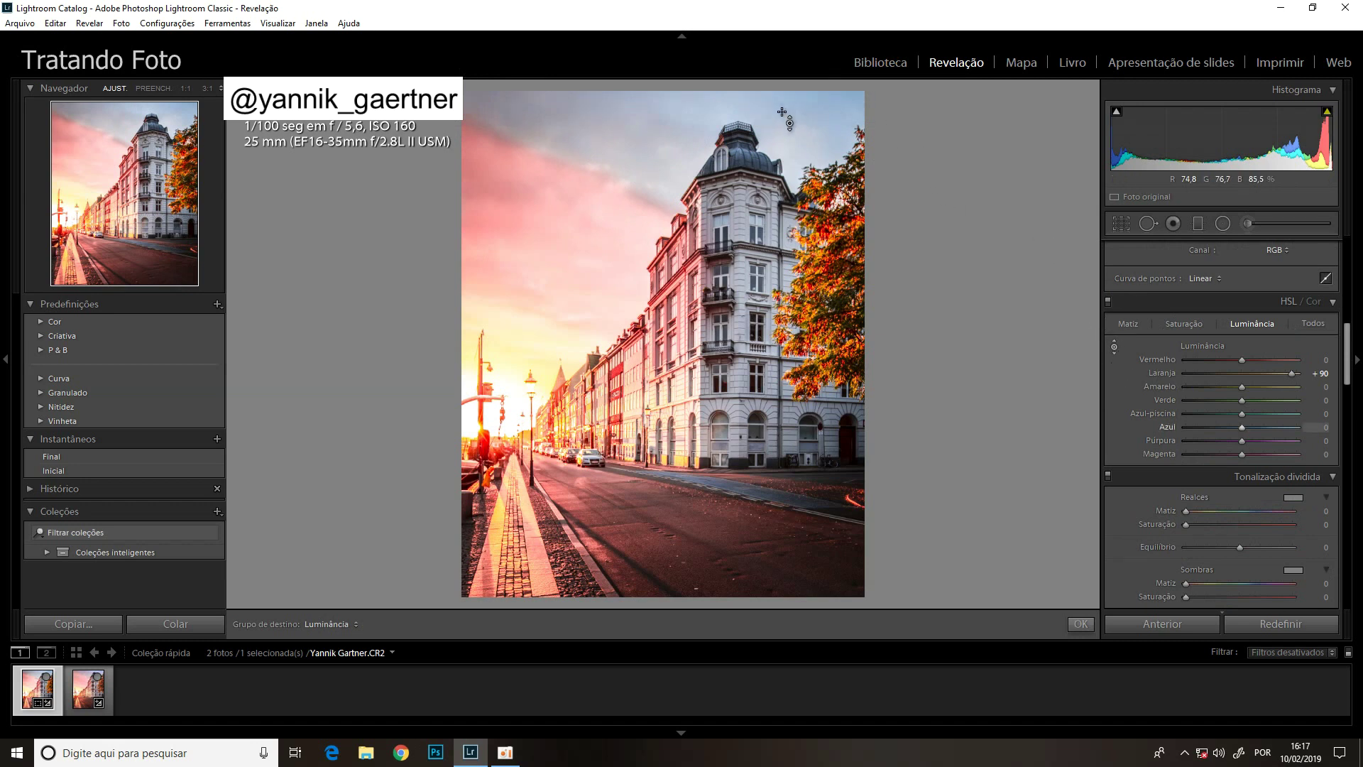
click(1193, 323)
drag(1262, 429, 1268, 429)
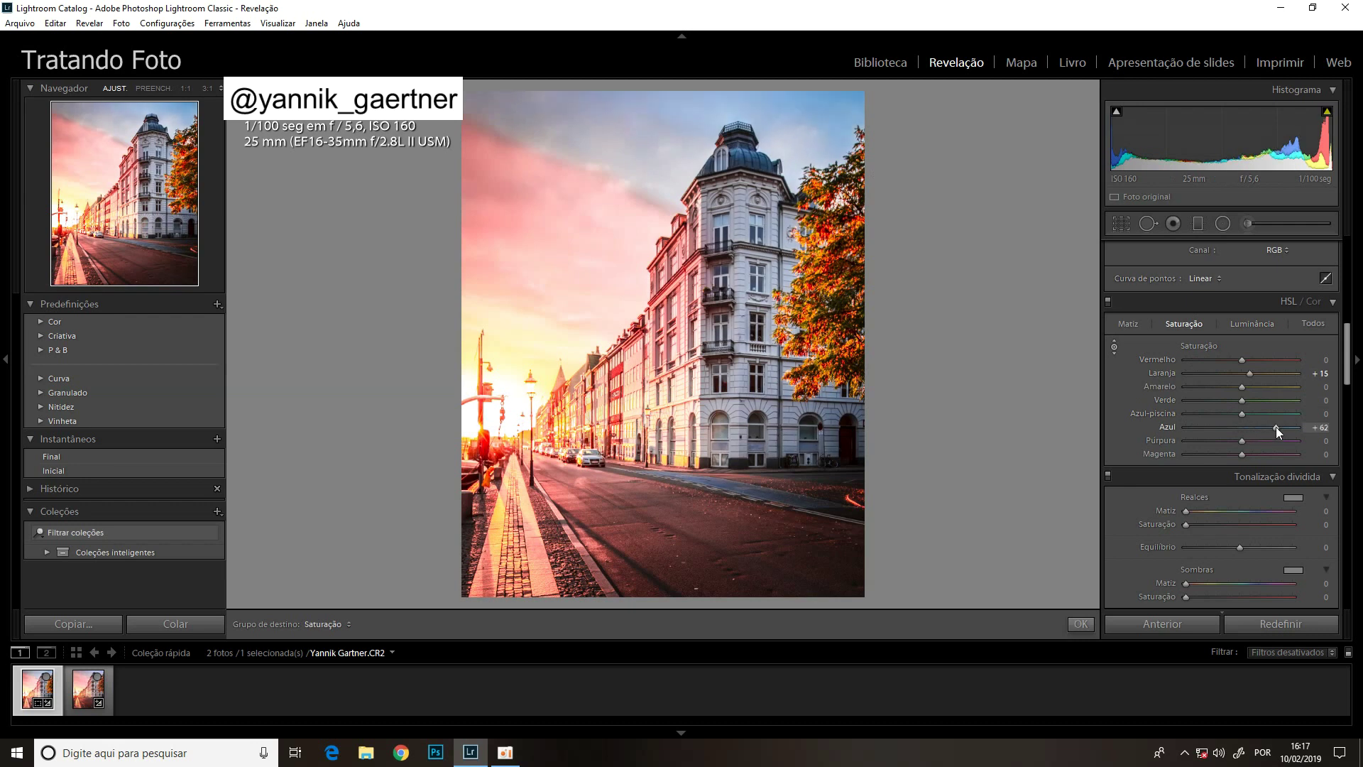
key(Escape)
click(1247, 223)
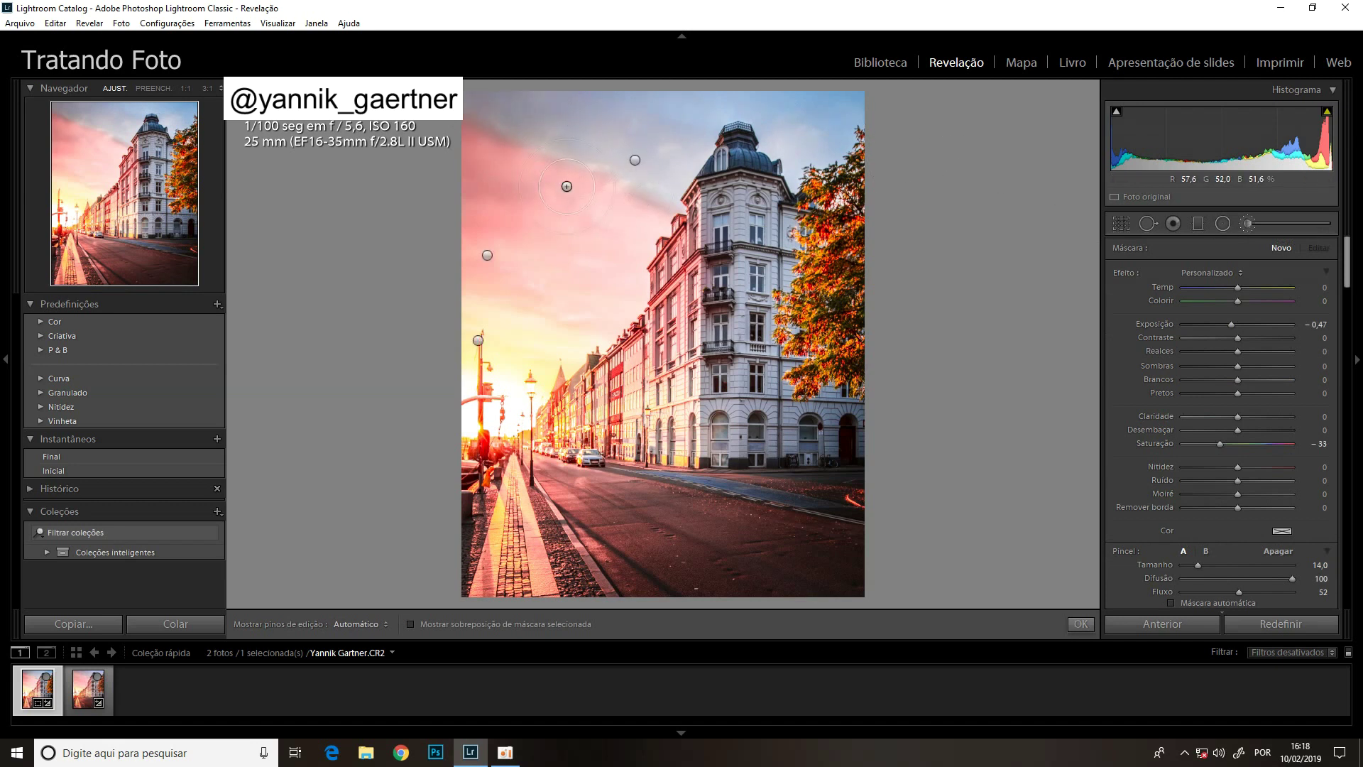
Select the red-tinted sky brush, switch it to Erase, and close the brush adjustments.
click(635, 159)
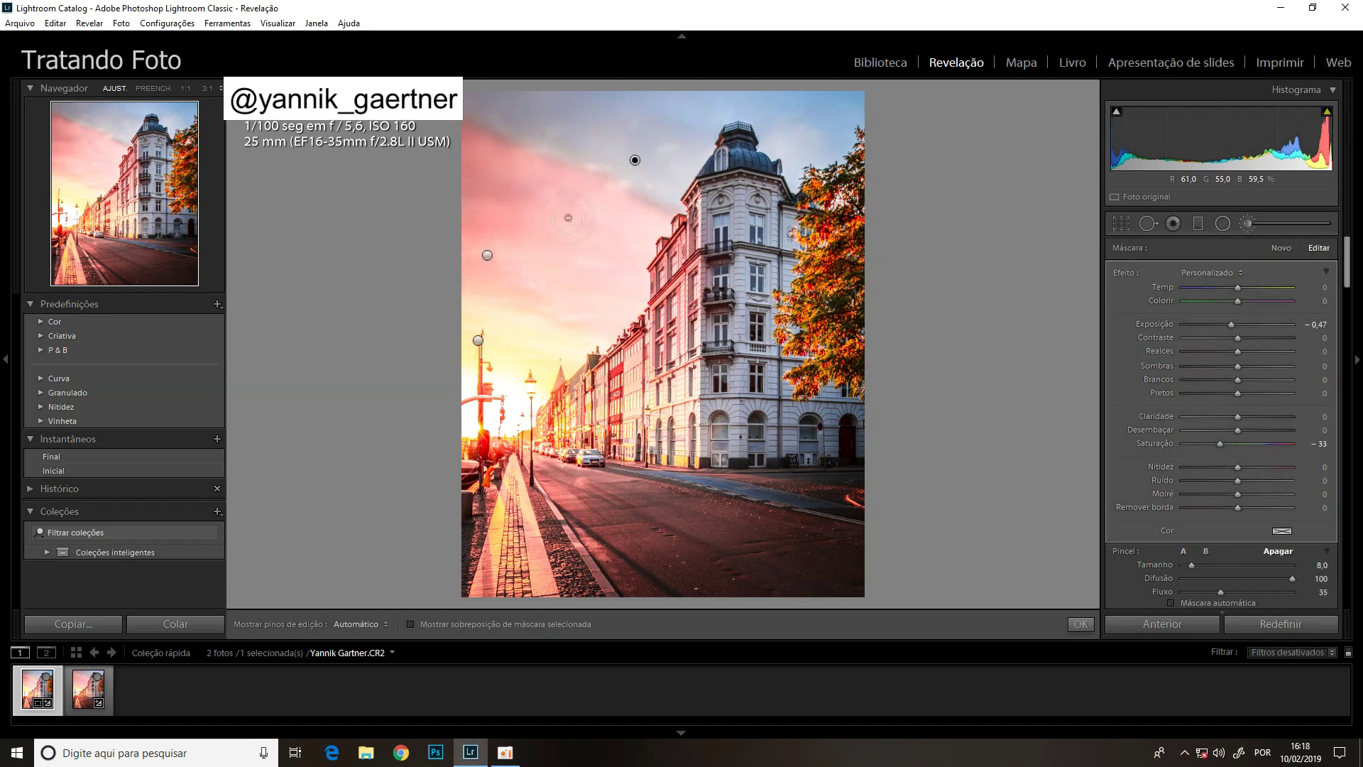
click(488, 257)
click(1272, 552)
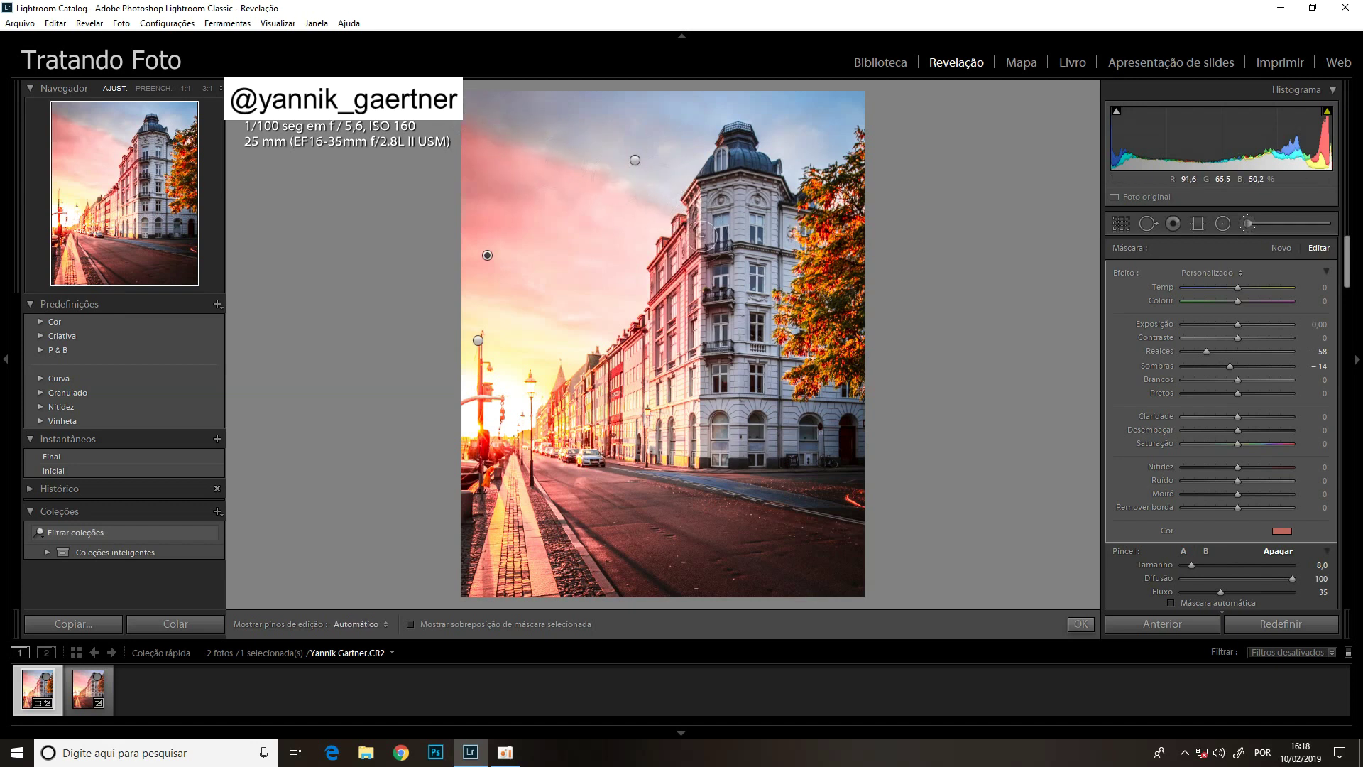
key(k)
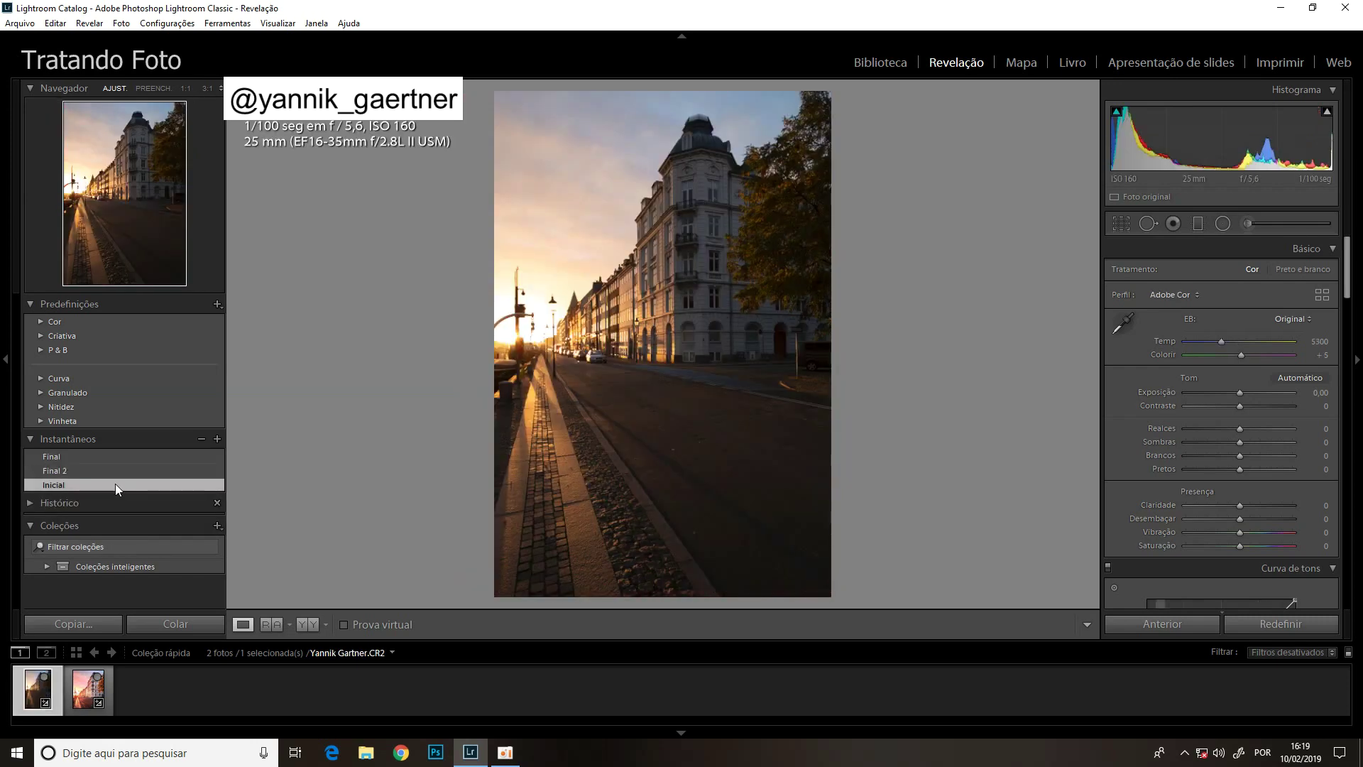
Display the Final 2 snapshot with the finished pink-toned edit.
click(143, 472)
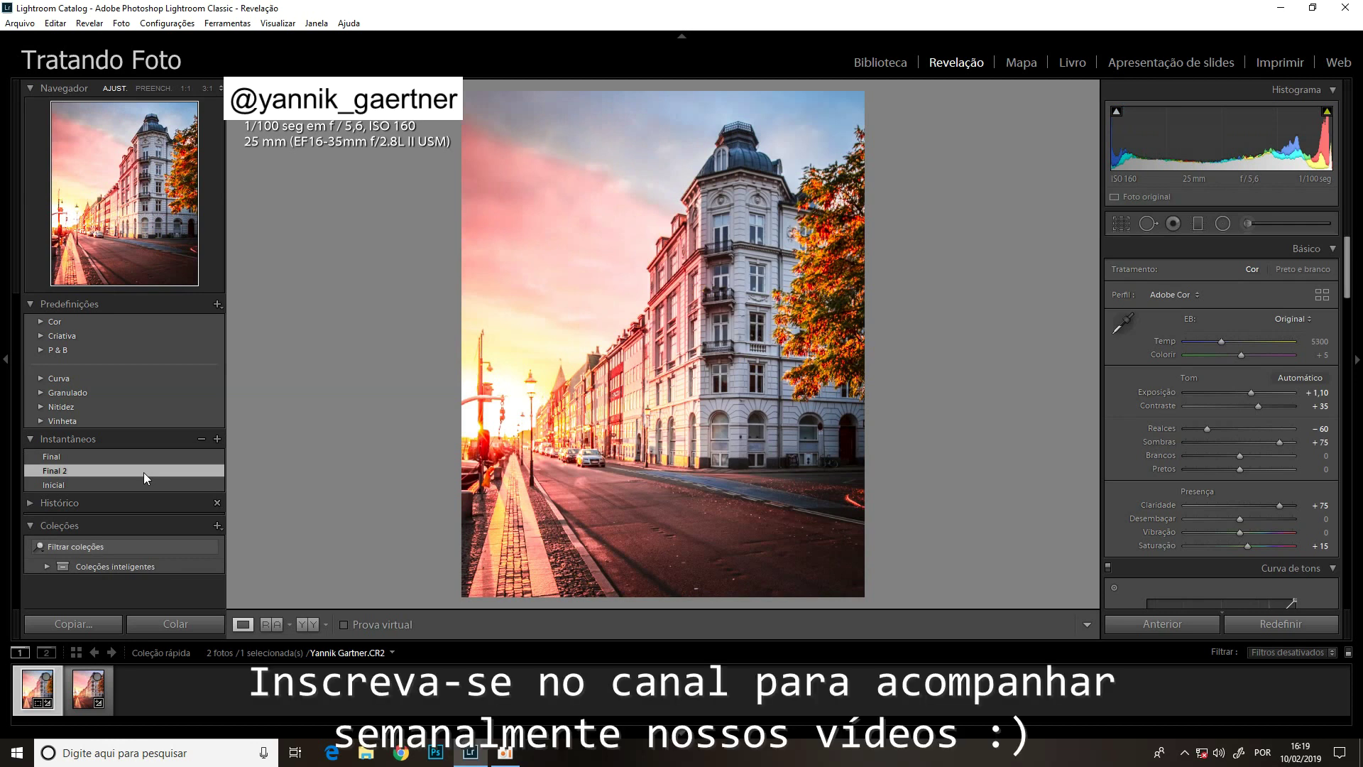